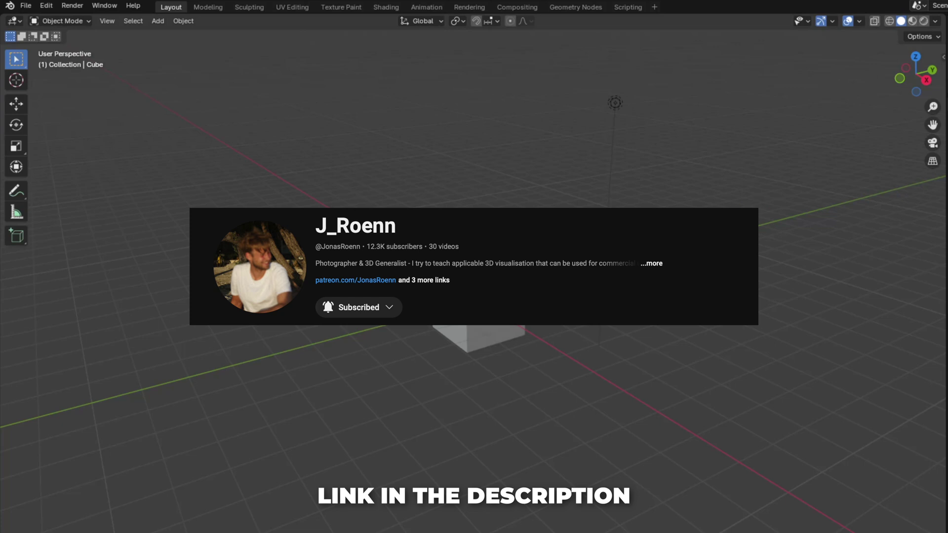
Delete all of the default scene objects, including the cube, camera and light
{"action": "key", "text": "a"}
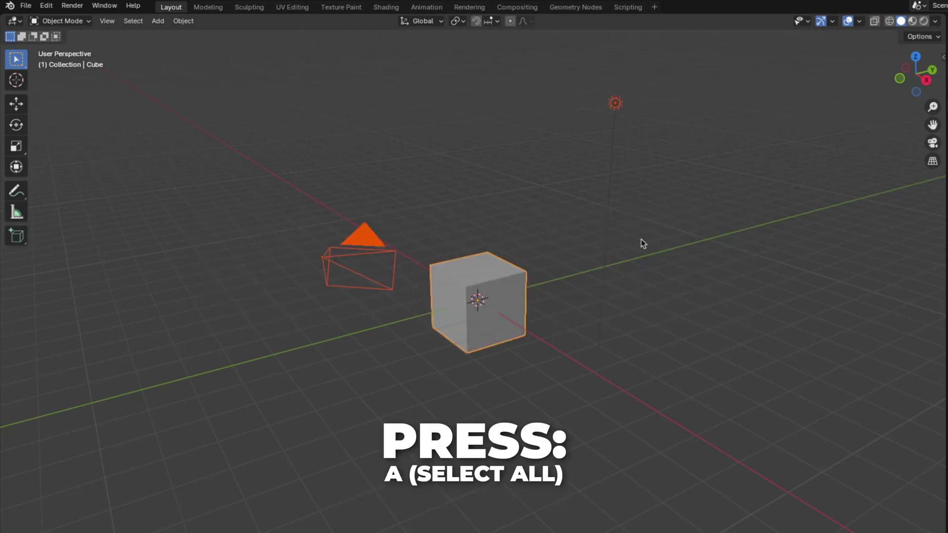
{"action": "key", "text": "x"}
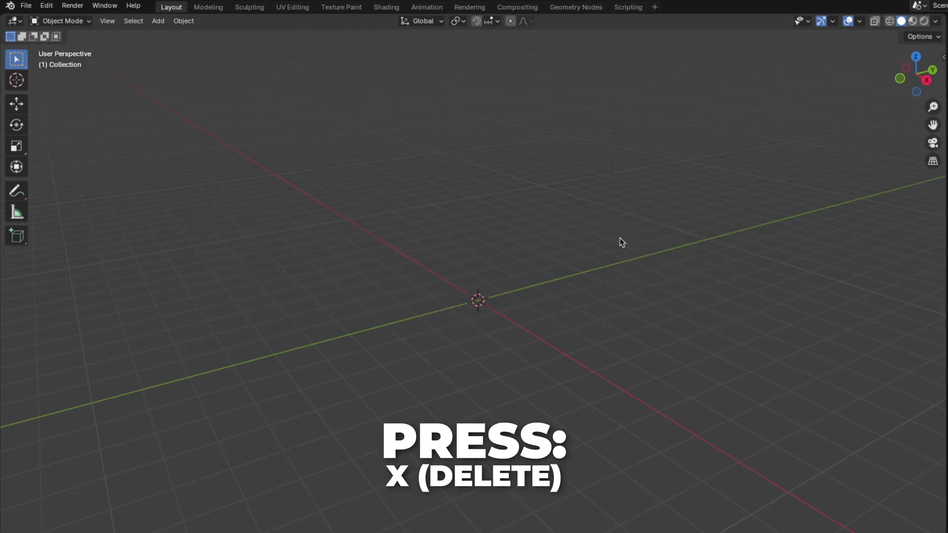
{"action": "left_click", "coordinate": [620, 239]}
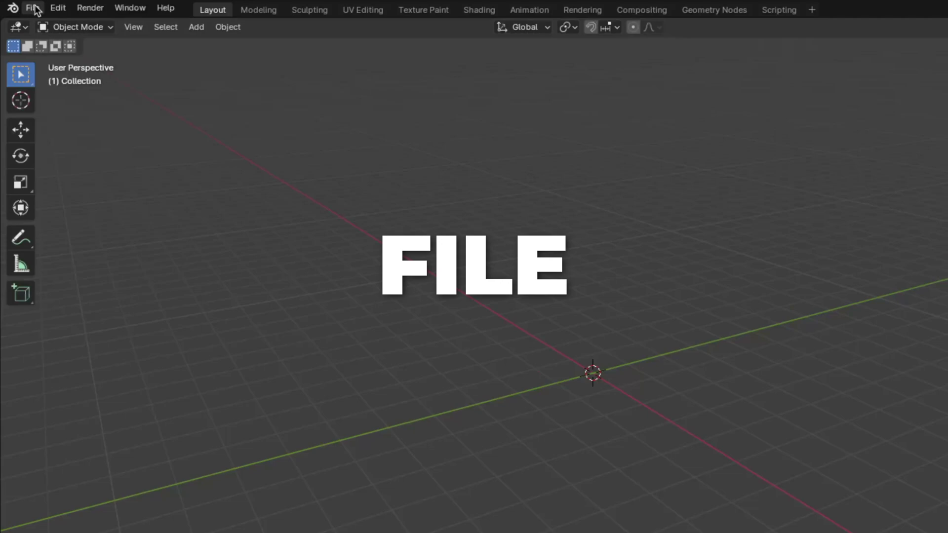
Append the SODA CAN-MIDDLE object from the GUMROAD folder's 3D-CAN-MODEL.blend file
{"action": "left_click", "coordinate": [32, 8]}
{"action": "left_click", "coordinate": [61, 183]}
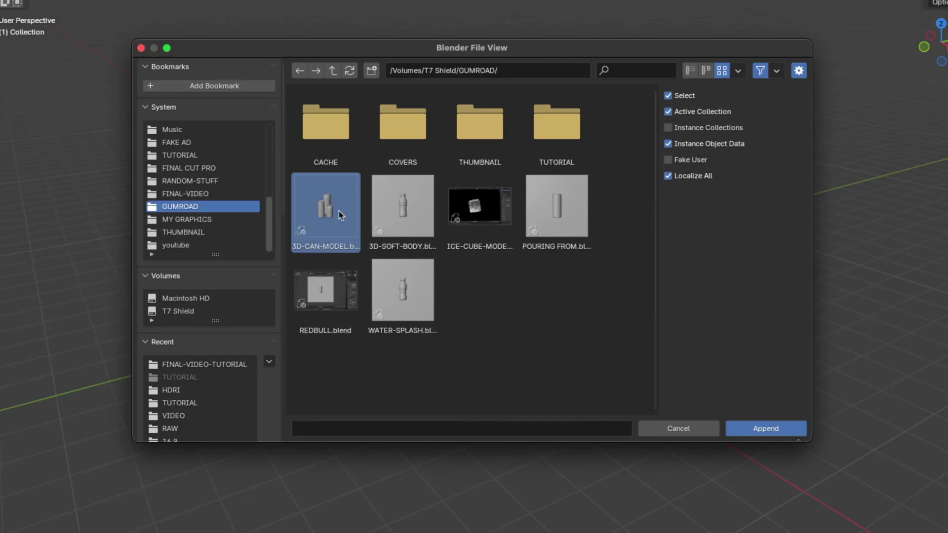
{"action": "double_click", "coordinate": [328, 213]}
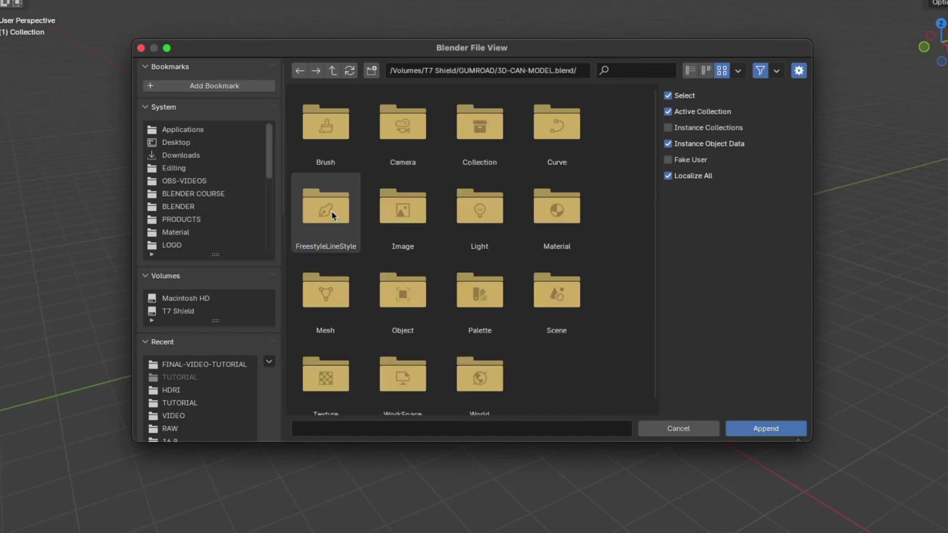
{"action": "double_click", "coordinate": [416, 299]}
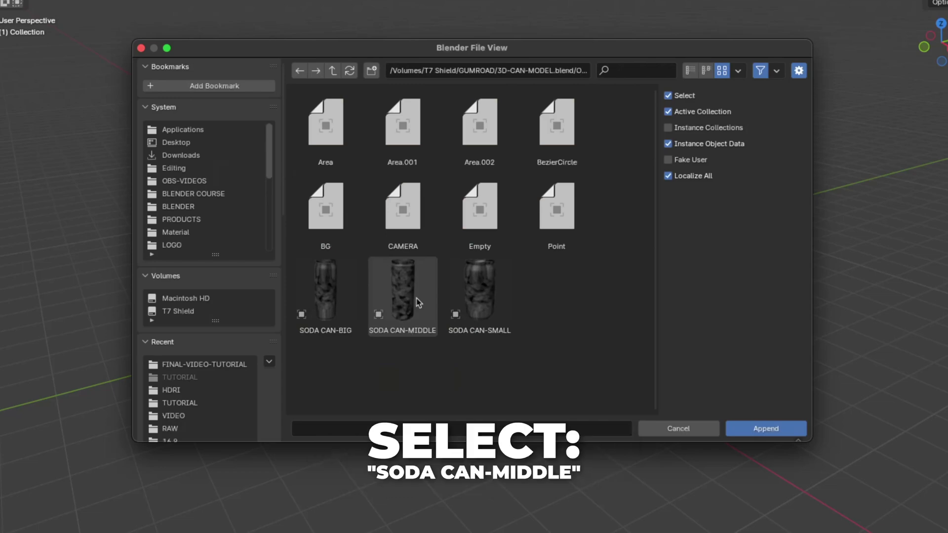
{"action": "left_click", "coordinate": [416, 299]}
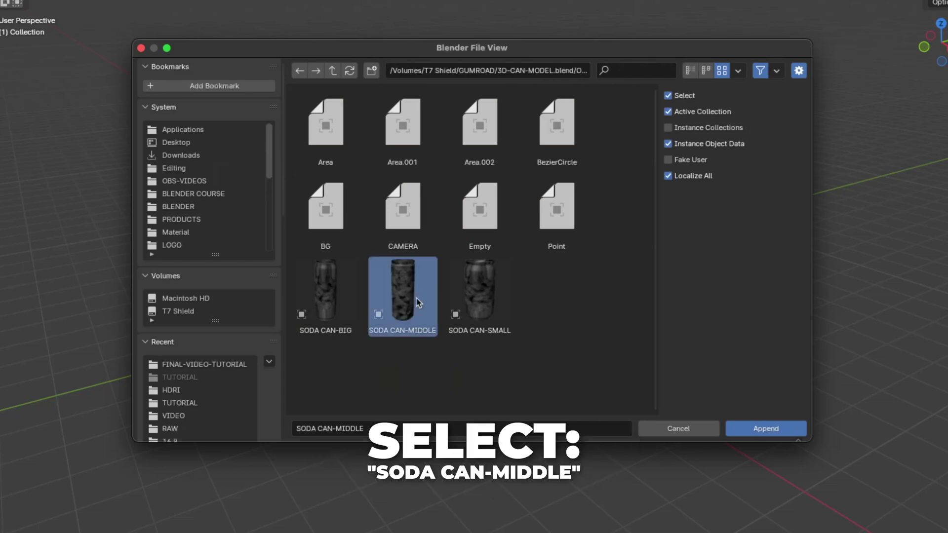
{"action": "left_click", "coordinate": [752, 428]}
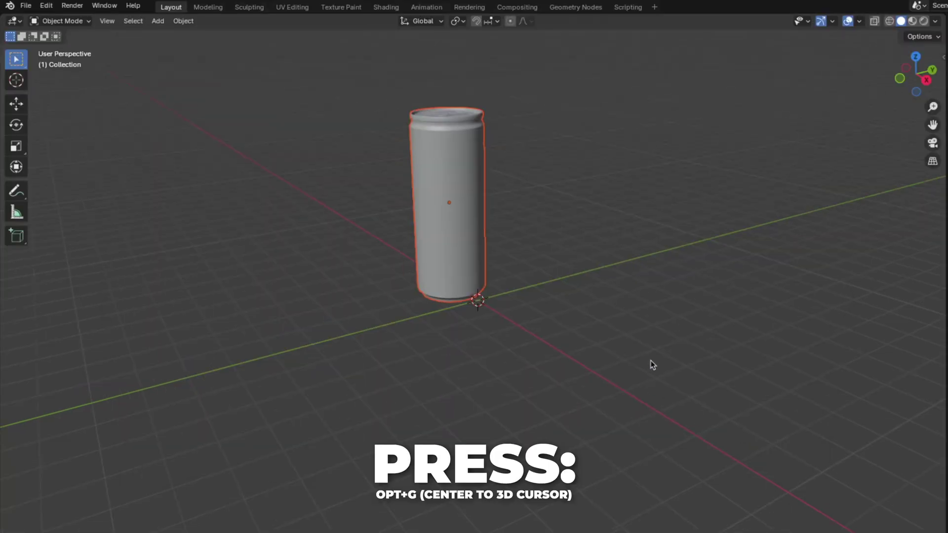
Reset the soda can's location to the world origin and scale it by 0.3
{"action": "key", "text": "alt+g"}
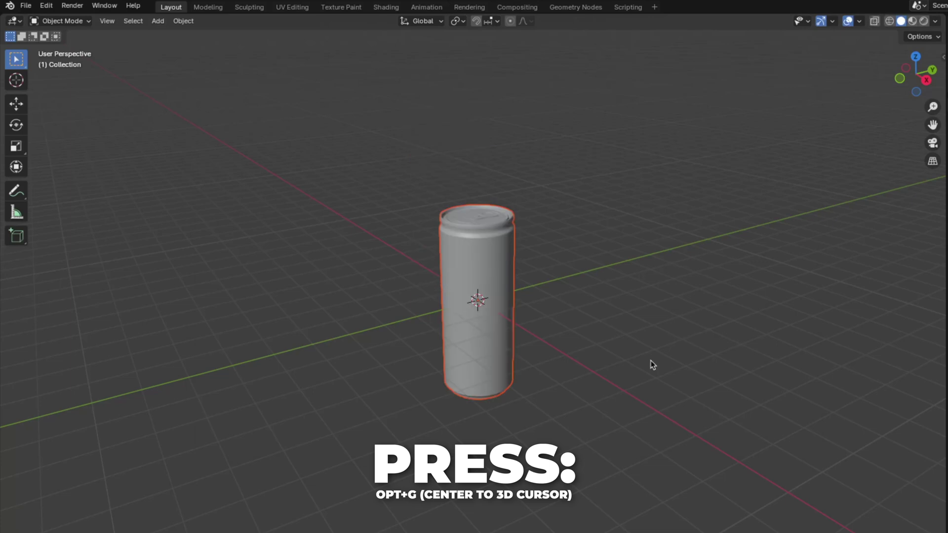
{"action": "type", "text": "s0."}
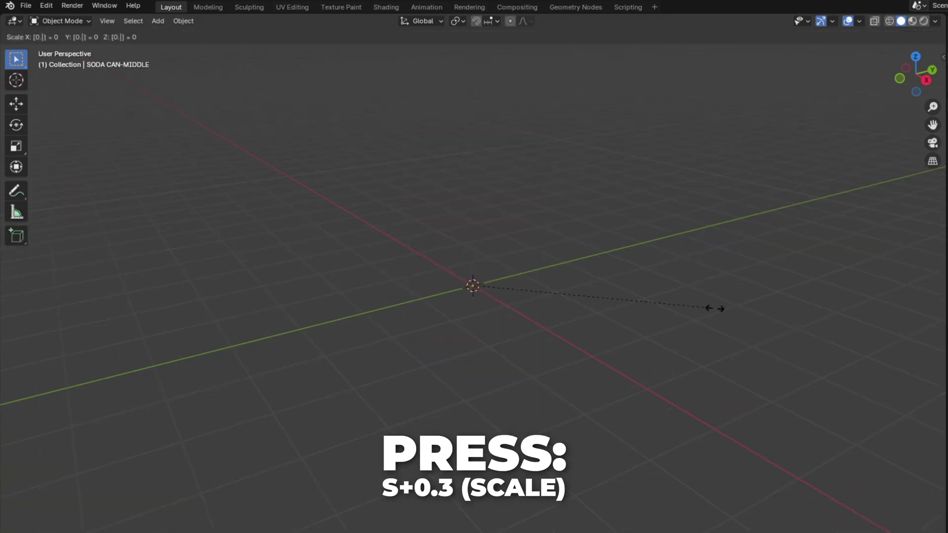
{"action": "type", "text": "3"}
{"action": "key", "text": "Return"}
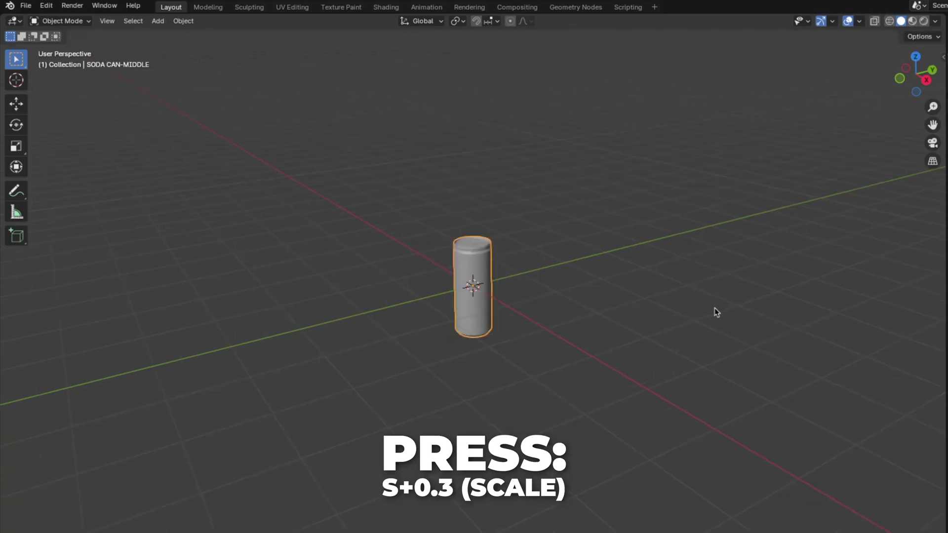
Apply the scale transform to the soda can
{"action": "scroll", "coordinate": [482, 336], "scroll_direction": "up", "scroll_amount": 4}
{"action": "key", "text": "ctrl+a"}
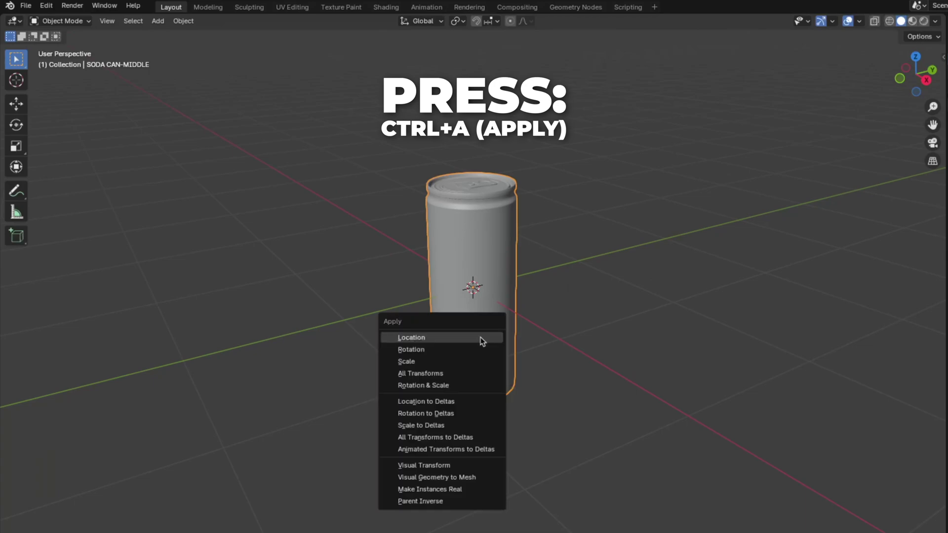
{"action": "left_click", "coordinate": [464, 365]}
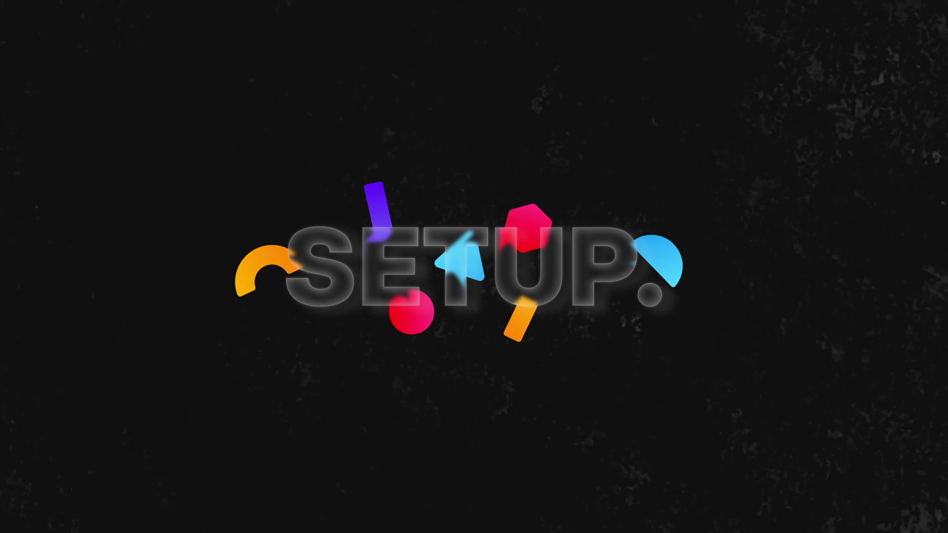
Add a mesh plane at the origin and scale it by 9
{"action": "key", "text": "shift+a"}
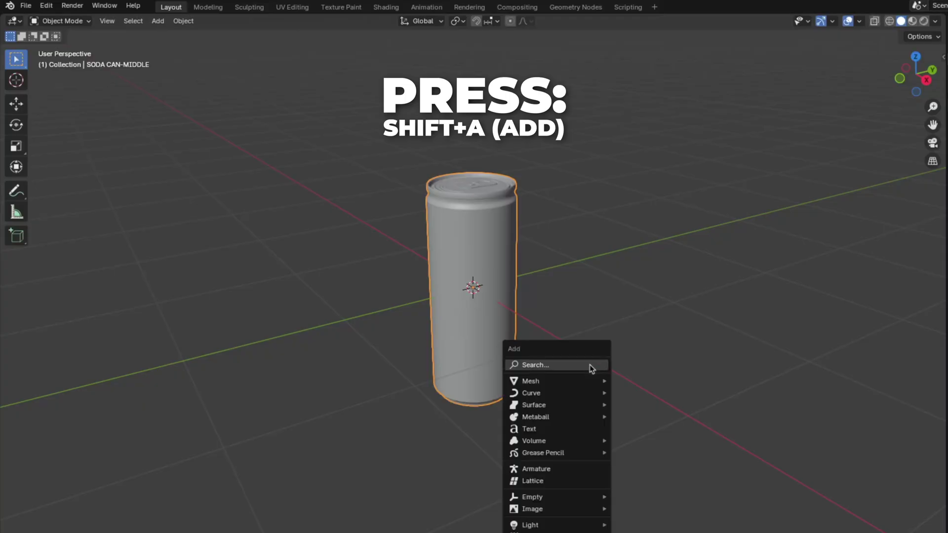
{"action": "mouse_move", "coordinate": [587, 381]}
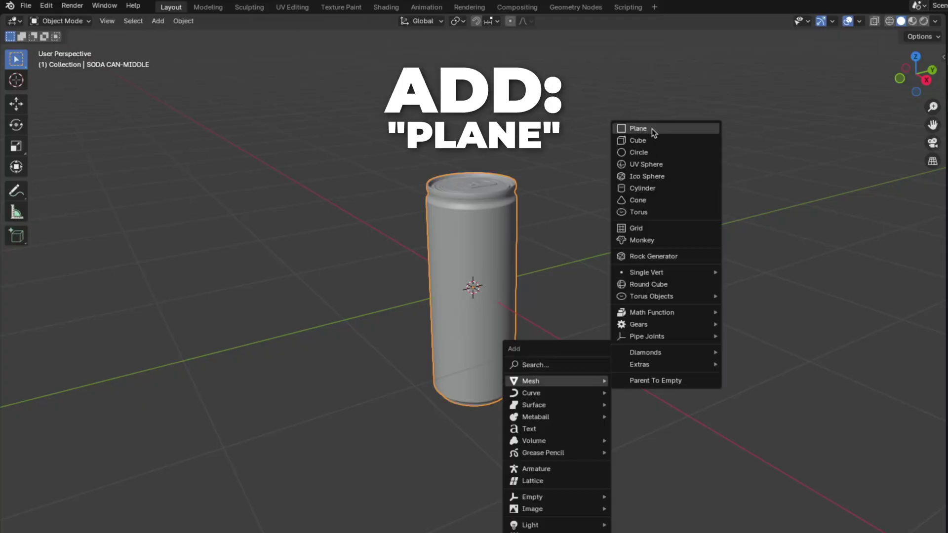
{"action": "left_click", "coordinate": [651, 129]}
{"action": "key", "text": "s"}
{"action": "key", "text": "9"}
{"action": "key", "text": "Return"}
Switch to the front orthographic view and open the program preferences
{"action": "key", "text": "KP_1"}
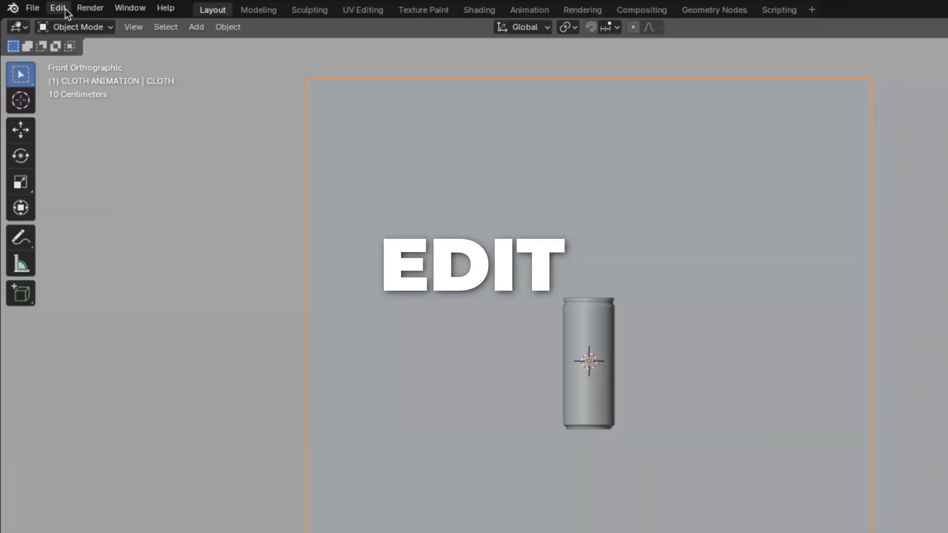
{"action": "left_click", "coordinate": [38, 19]}
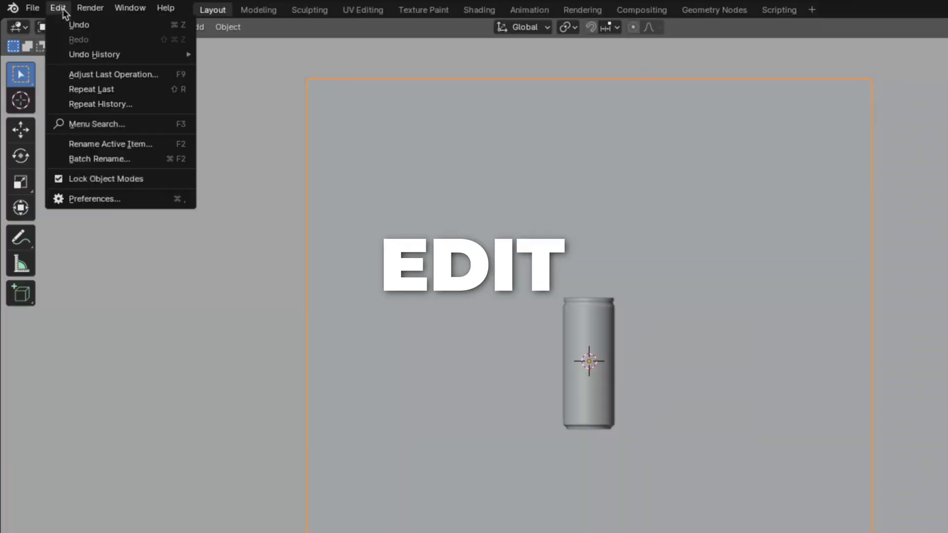
{"action": "left_click", "coordinate": [96, 198]}
{"action": "left_click", "coordinate": [296, 210]}
{"action": "left_click", "coordinate": [500, 97]}
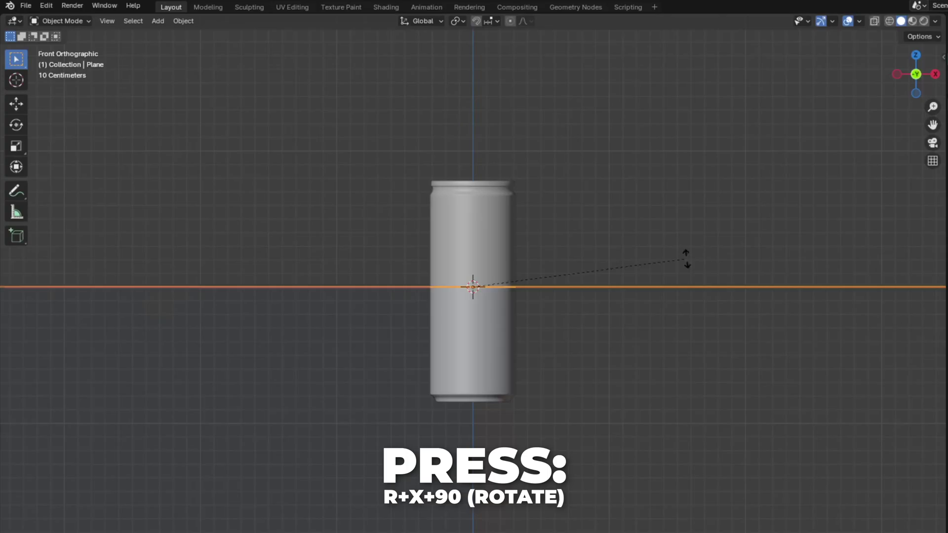
Rotate the plane 90° about the X axis and move it 3.5 m along Y behind the can
{"action": "key", "text": "x"}
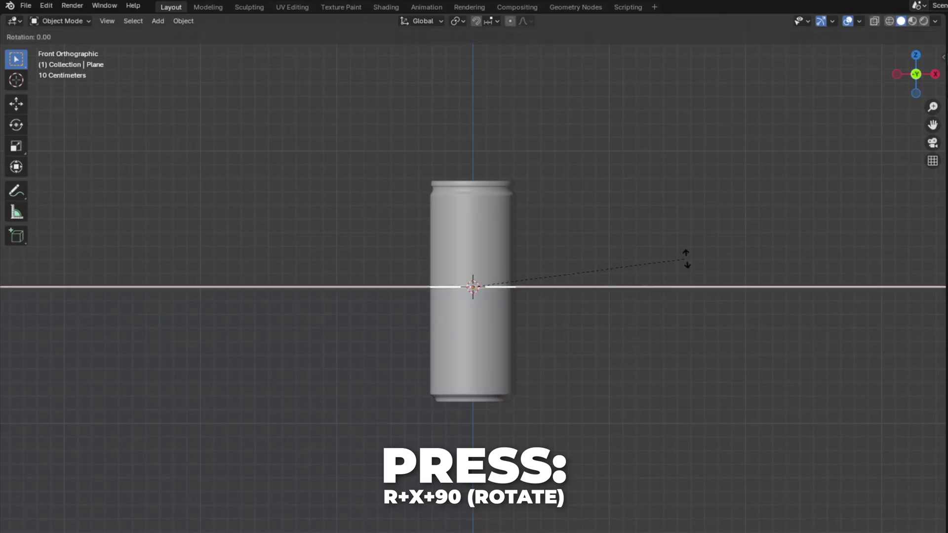
{"action": "type", "text": "90"}
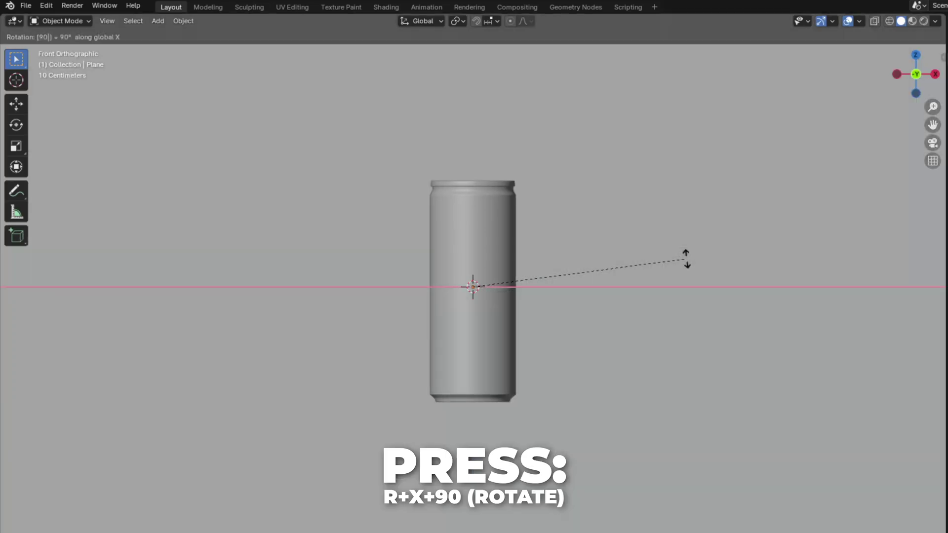
{"action": "key", "text": "Return"}
{"action": "middle_click_drag", "start_coordinate": [686, 262], "coordinate": [766, 236]}
{"action": "type", "text": "g"}
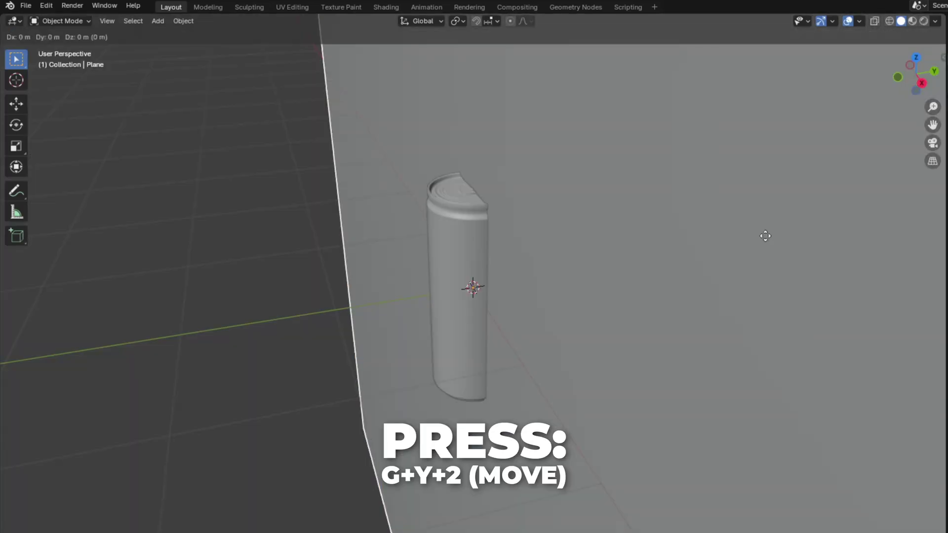
{"action": "type", "text": "y3.5"}
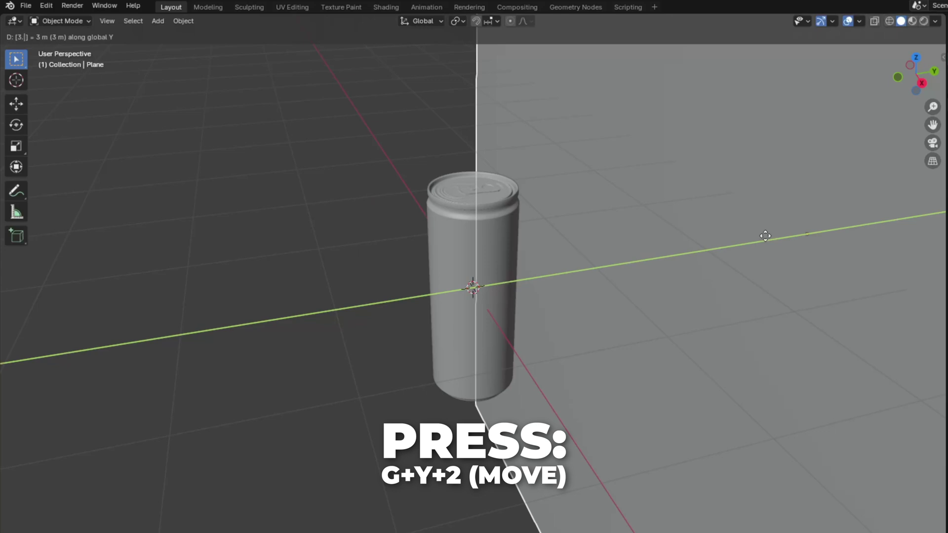
{"action": "key", "text": "Return"}
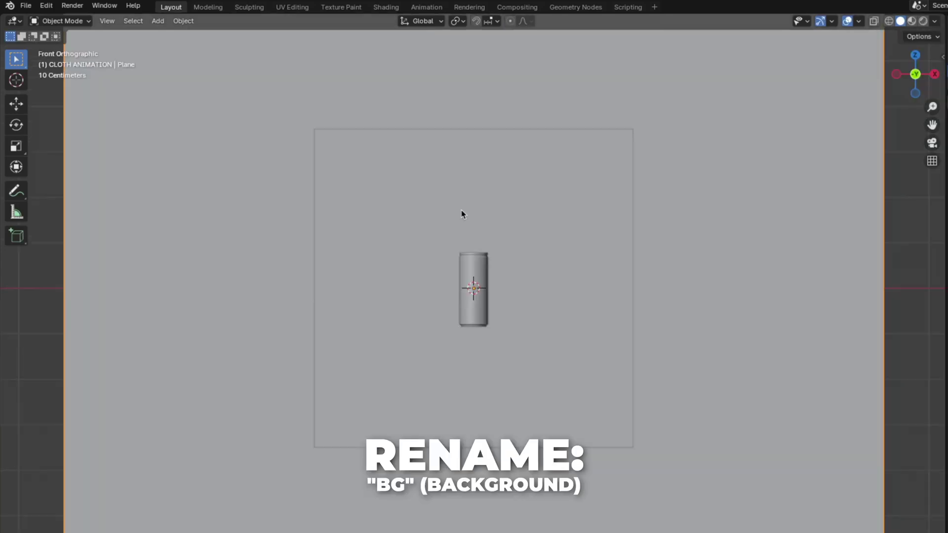
Rename the background plane to BG
{"action": "key", "text": "F2"}
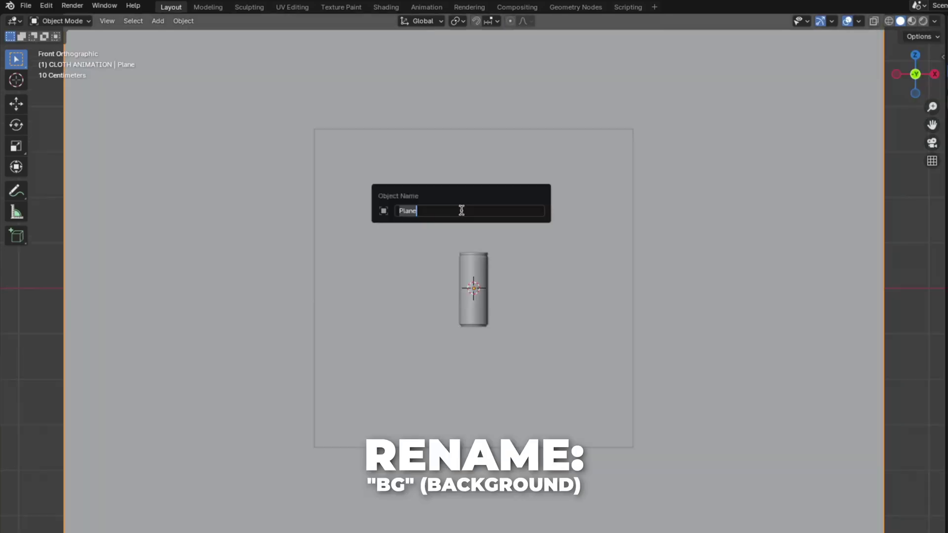
{"action": "key", "text": "BackSpace"}
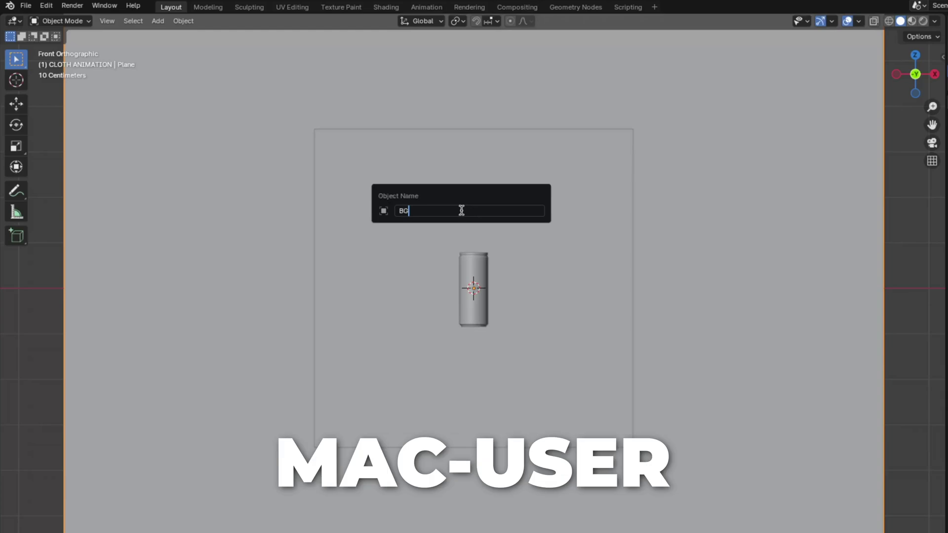
{"action": "key", "text": "Return"}
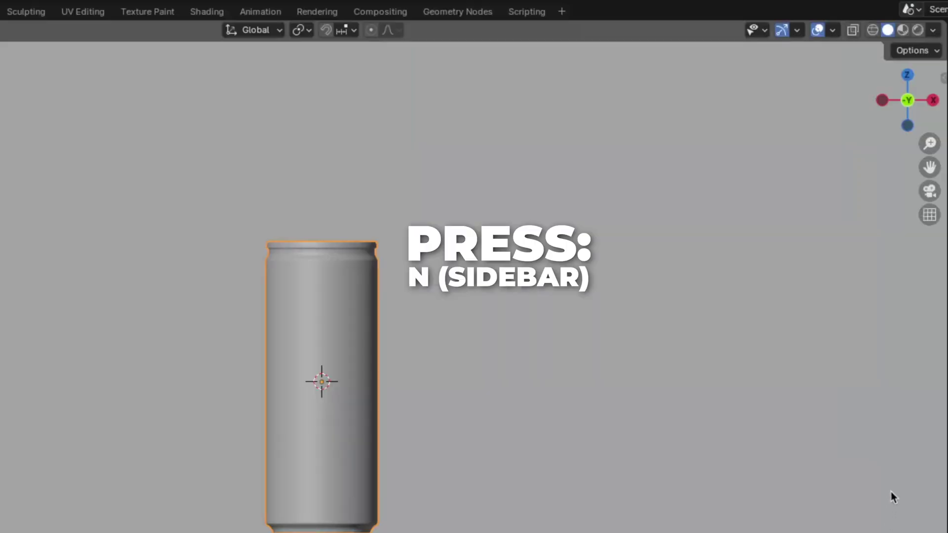
Show the can's transform values and insert a single keyframe on its Y location
{"action": "key", "text": "n"}
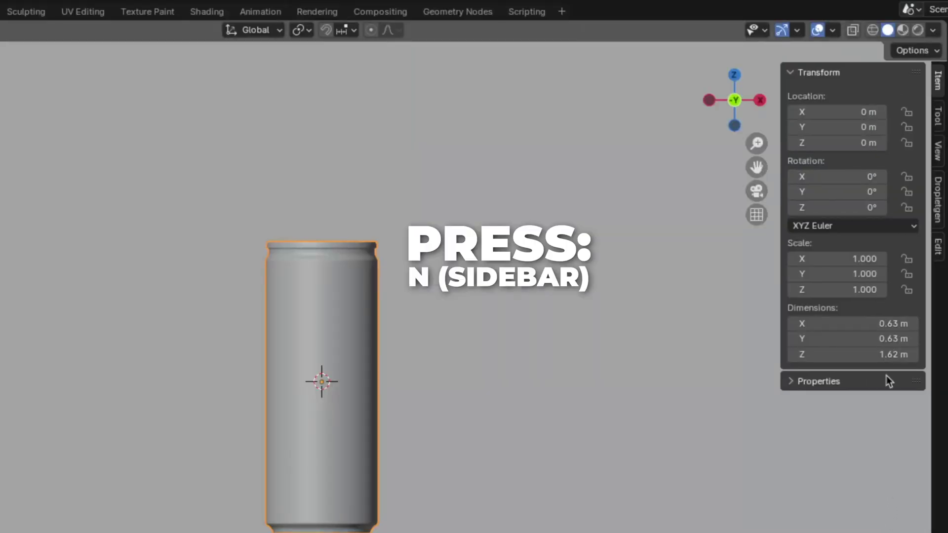
{"action": "right_click", "coordinate": [832, 128]}
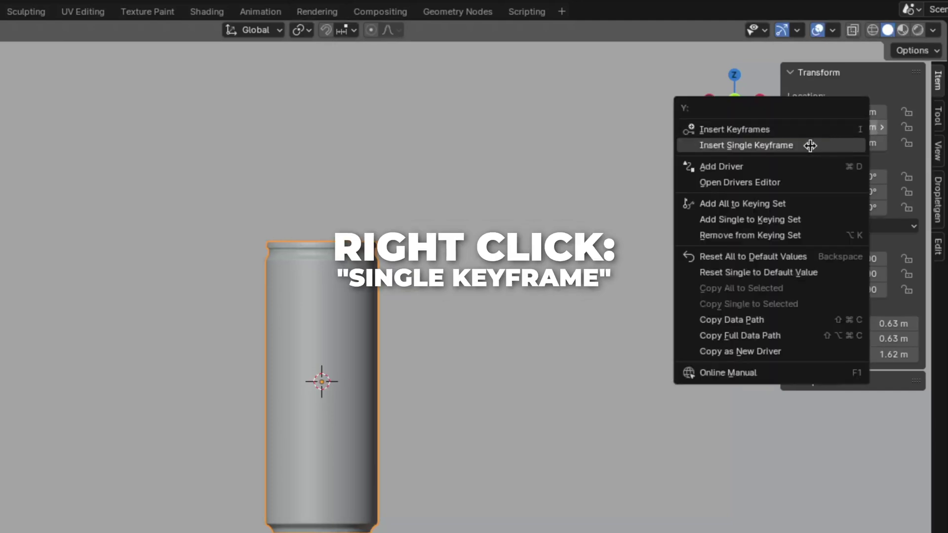
{"action": "left_click", "coordinate": [812, 145]}
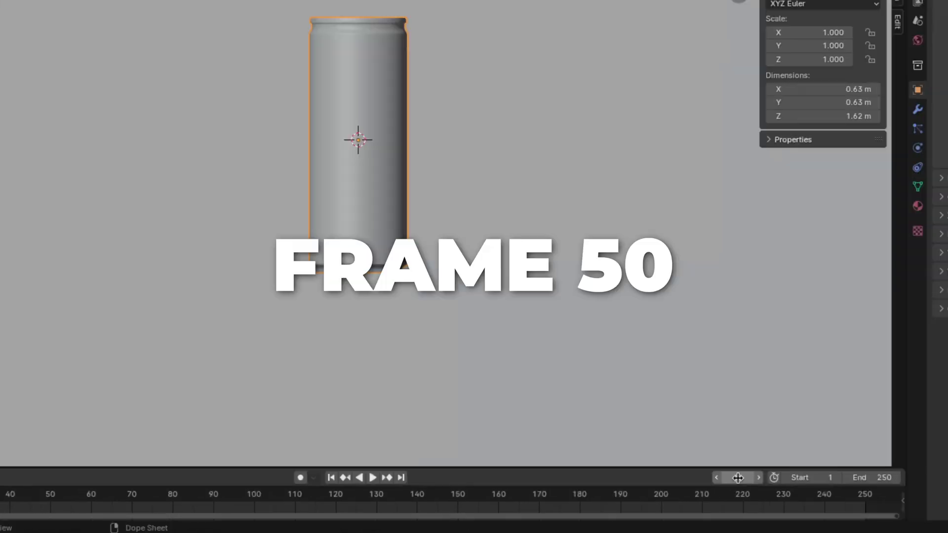
Go to frame 50 and insert a single keyframe on the can's Z rotation
{"action": "left_click", "coordinate": [738, 478]}
{"action": "type", "text": "50"}
{"action": "key", "text": "Return"}
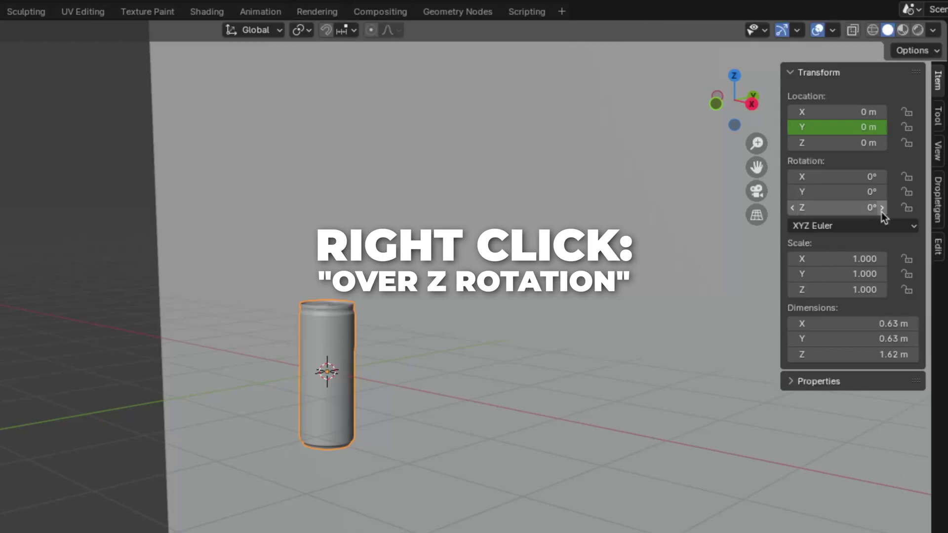
{"action": "right_click", "coordinate": [855, 208]}
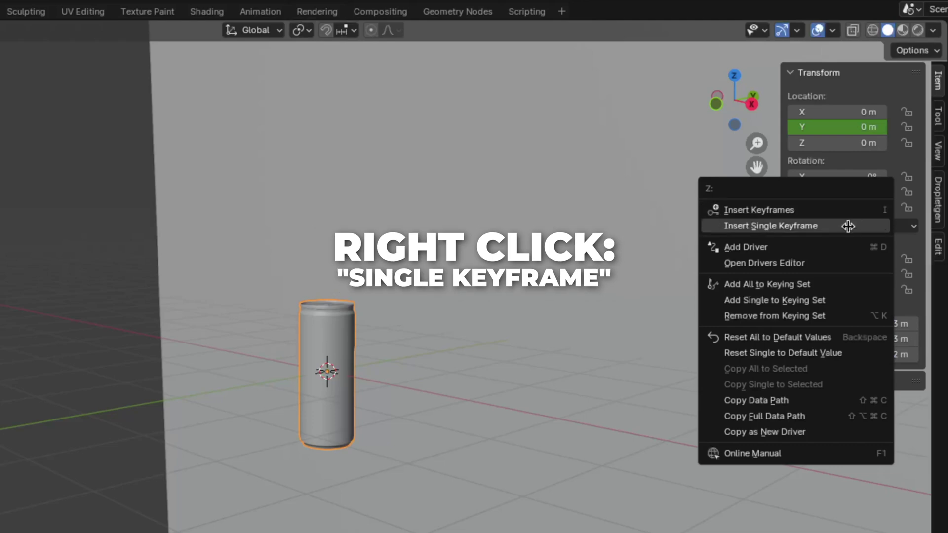
{"action": "left_click", "coordinate": [847, 225]}
At frame 80, set the can's Z rotation to -60° and insert a single keyframe on it
{"action": "left_click", "coordinate": [737, 478]}
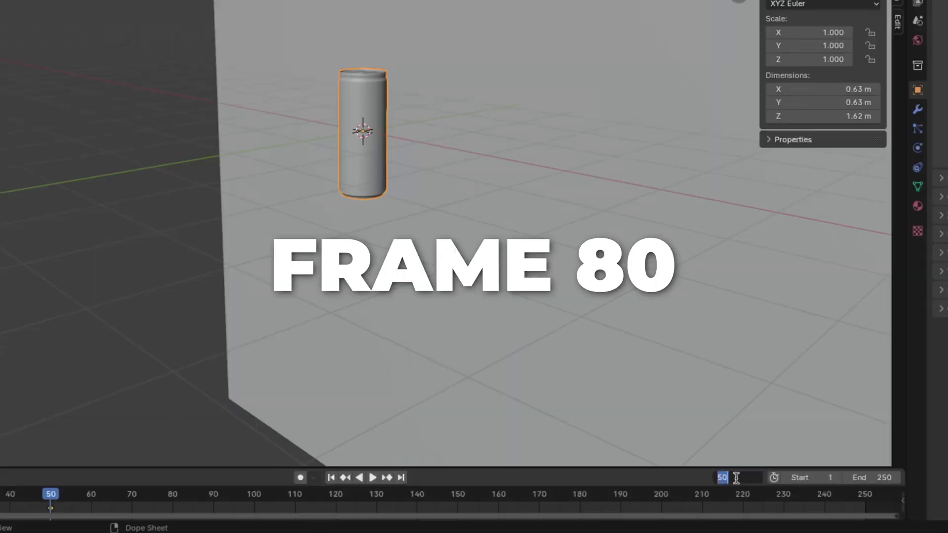
{"action": "type", "text": "80"}
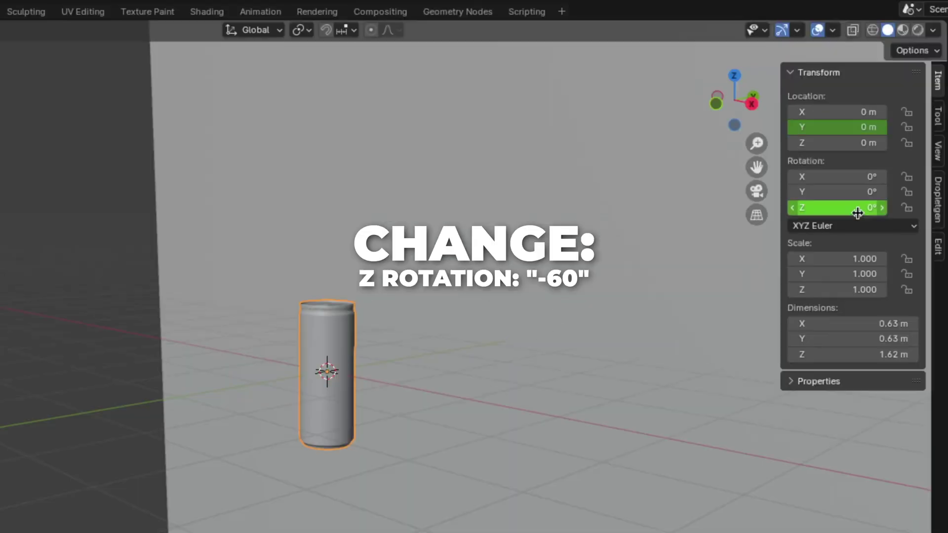
{"action": "double_click", "coordinate": [857, 208]}
{"action": "type", "text": "-6"}
{"action": "key", "text": "Return"}
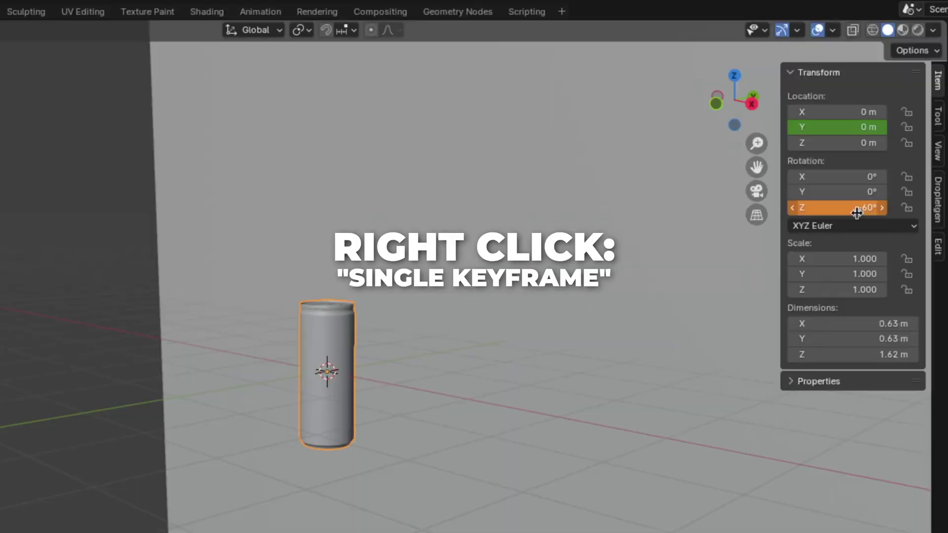
{"action": "right_click", "coordinate": [857, 212]}
{"action": "left_click", "coordinate": [855, 212]}
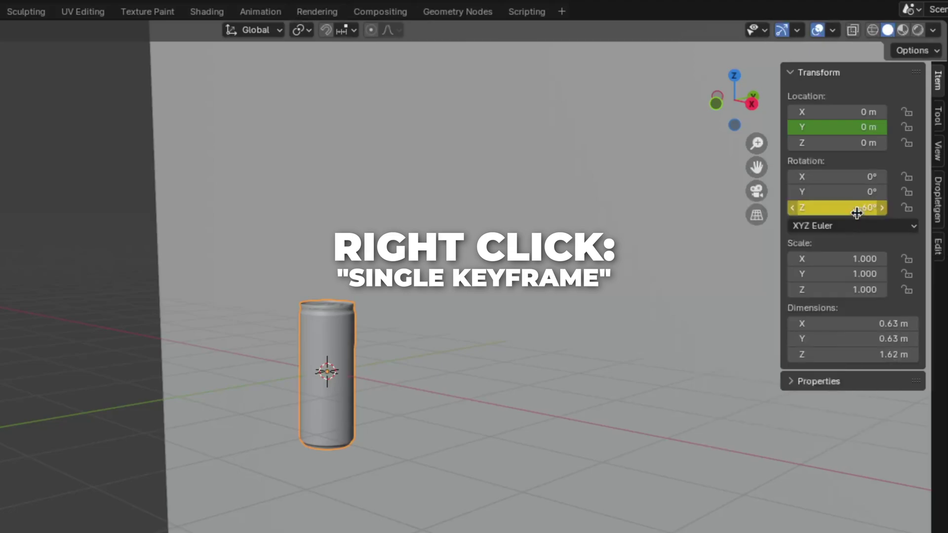
At frame 150, set the can's Y location to 2 m and insert a single keyframe on it
{"action": "double_click", "coordinate": [661, 493]}
{"action": "type", "text": "150"}
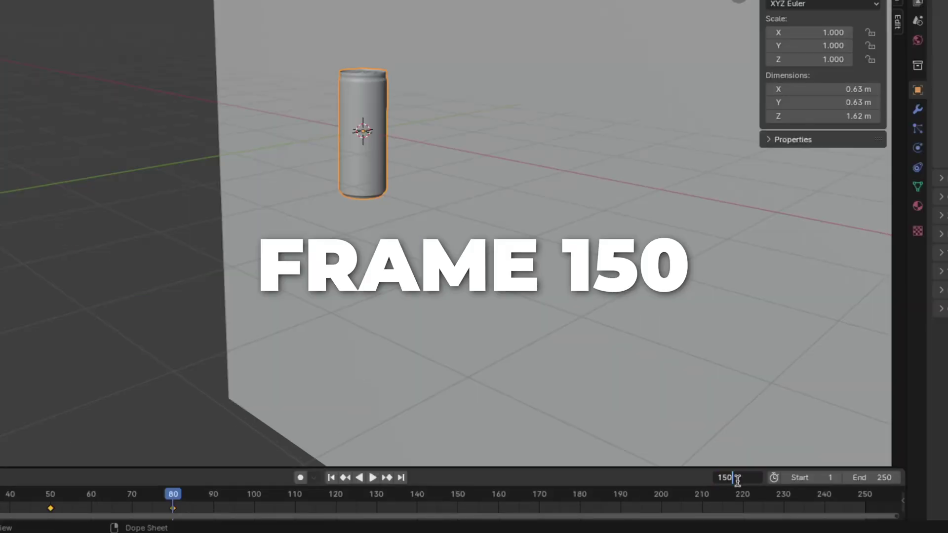
{"action": "key", "text": "Return"}
{"action": "double_click", "coordinate": [840, 127]}
{"action": "type", "text": "2"}
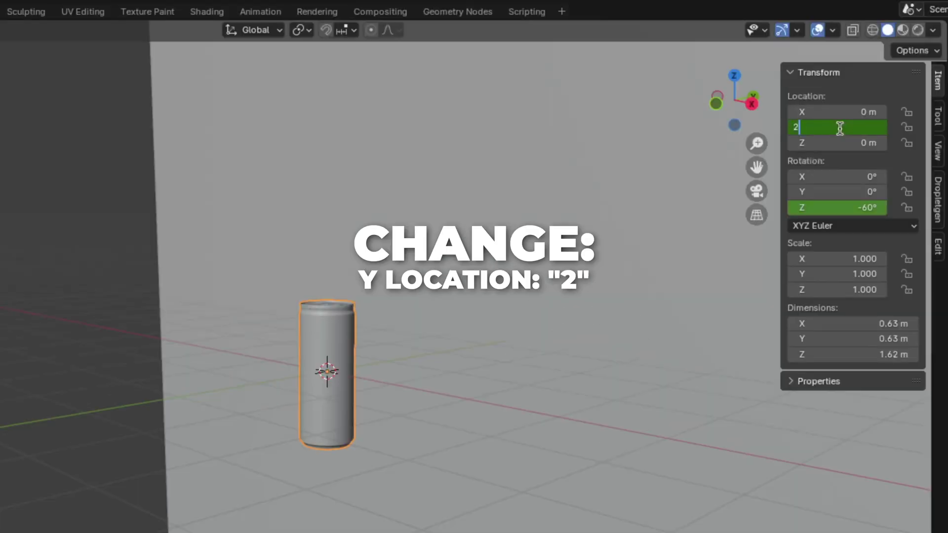
{"action": "key", "text": "Return"}
{"action": "right_click", "coordinate": [840, 128]}
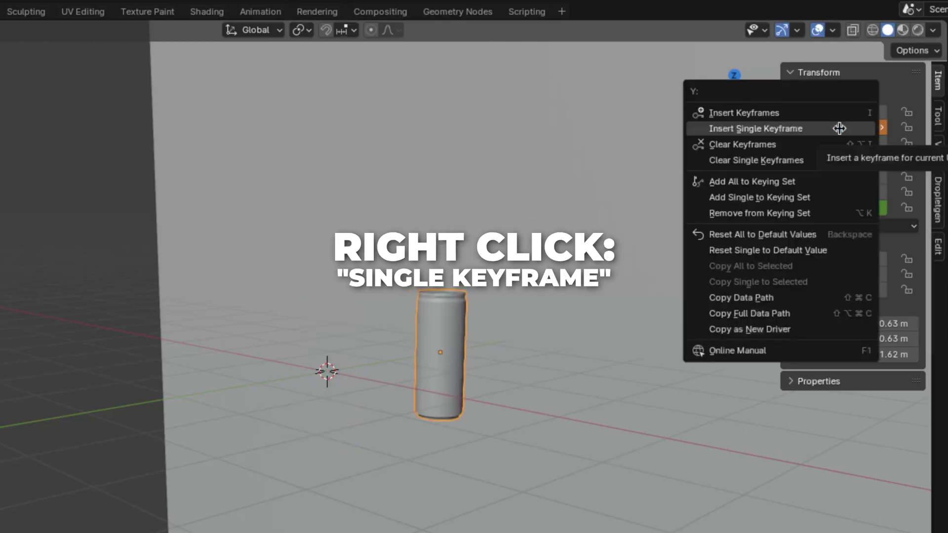
{"action": "left_click", "coordinate": [841, 129]}
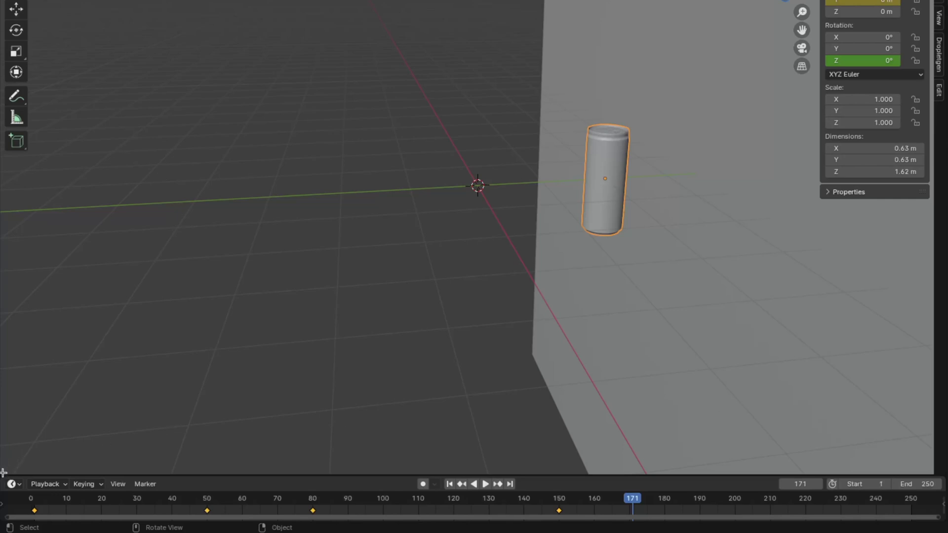
Split the 3D viewport into upper and lower areas and switch the lower one to the Graph Editor
{"action": "left_click_drag", "start_coordinate": [3, 473], "coordinate": [22, 237]}
{"action": "left_click", "coordinate": [15, 246]}
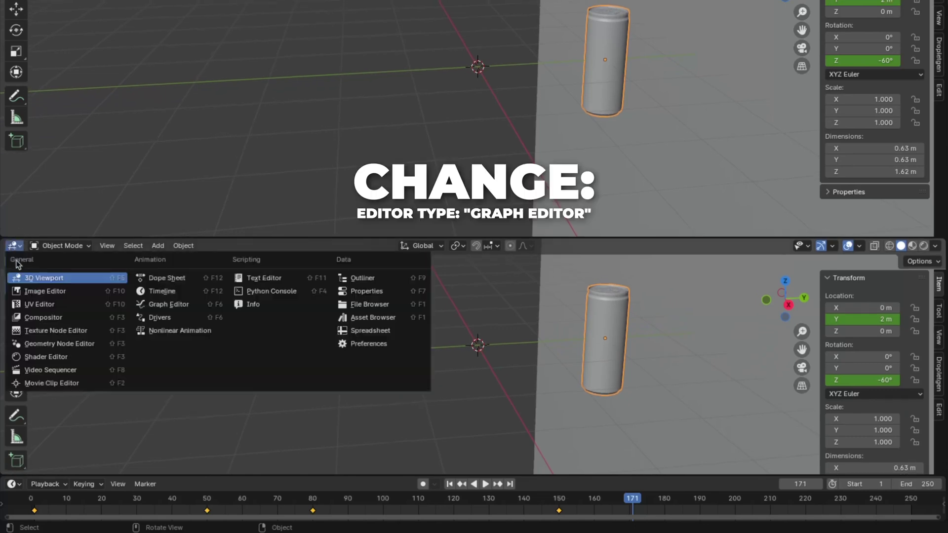
{"action": "left_click", "coordinate": [197, 304]}
Hide the can's Z Euler Rotation curve and fit the Y Location curve in the Graph Editor with its sidebar hidden
{"action": "left_click", "coordinate": [13, 294]}
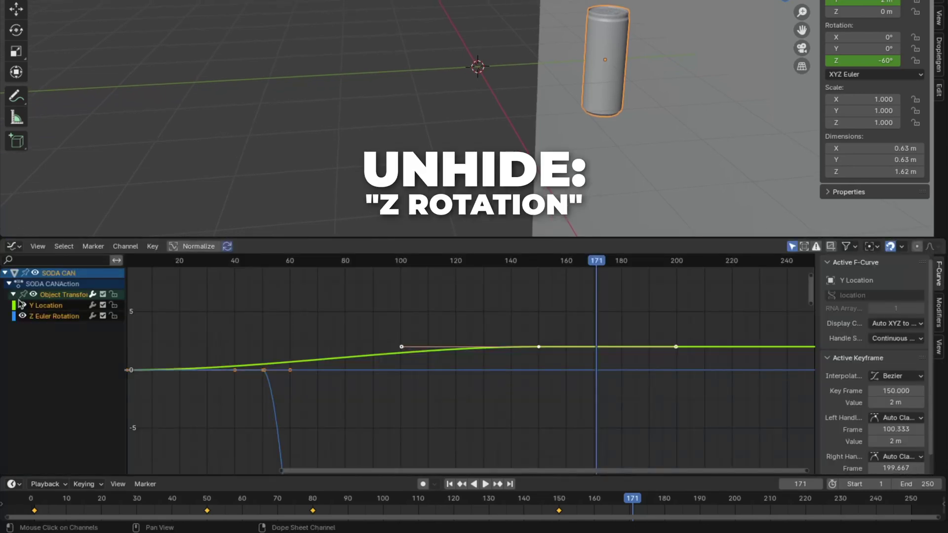
{"action": "left_click", "coordinate": [22, 317]}
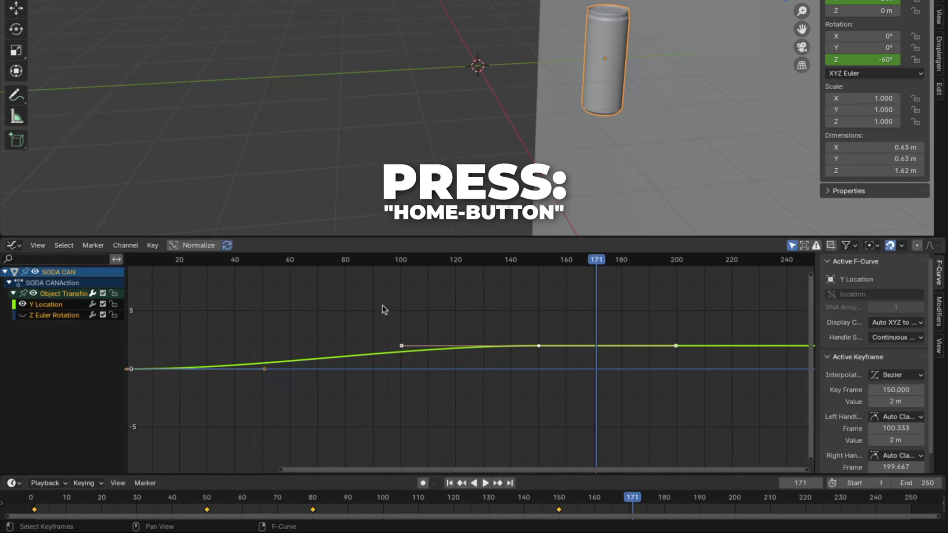
{"action": "key", "text": "Home"}
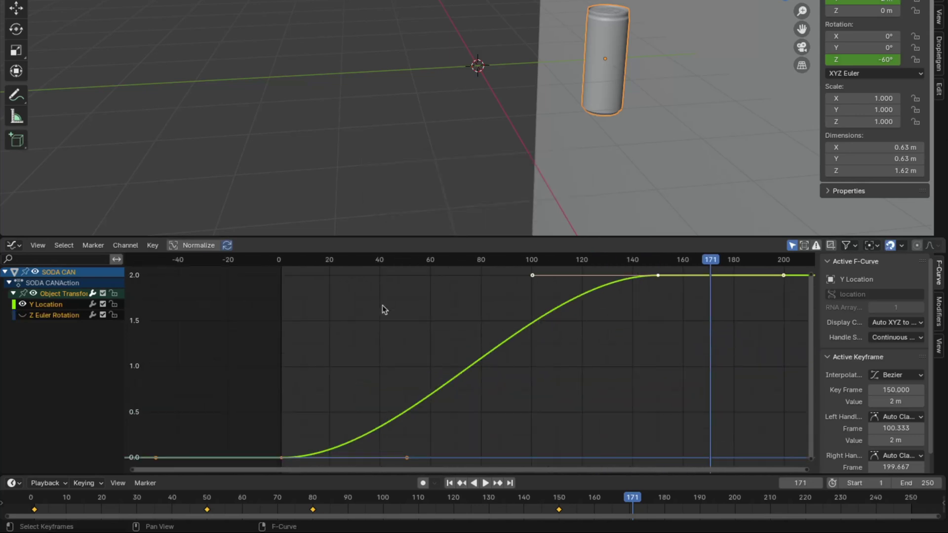
{"action": "key", "text": "n"}
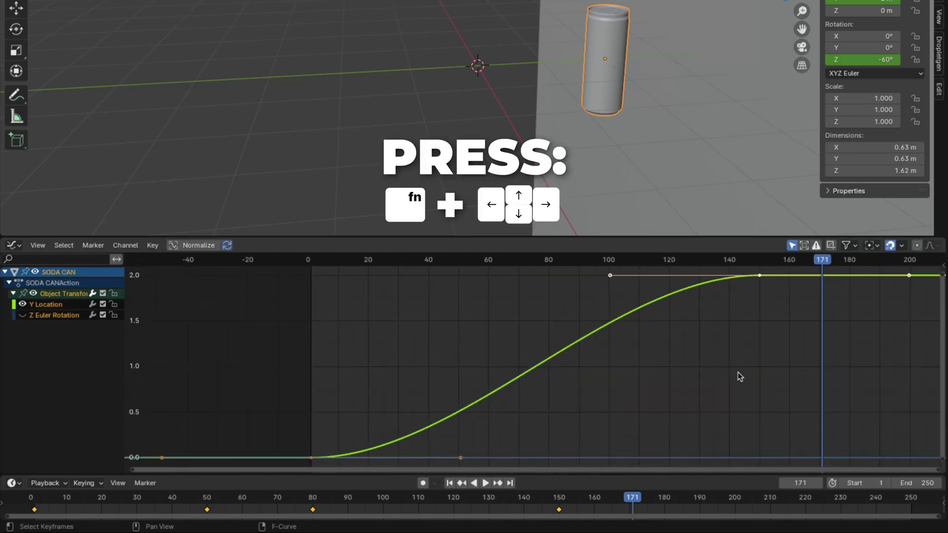
Set the can's Y Location keyframe interpolation to Linear and play the animation from the first frame
{"action": "key", "text": "t"}
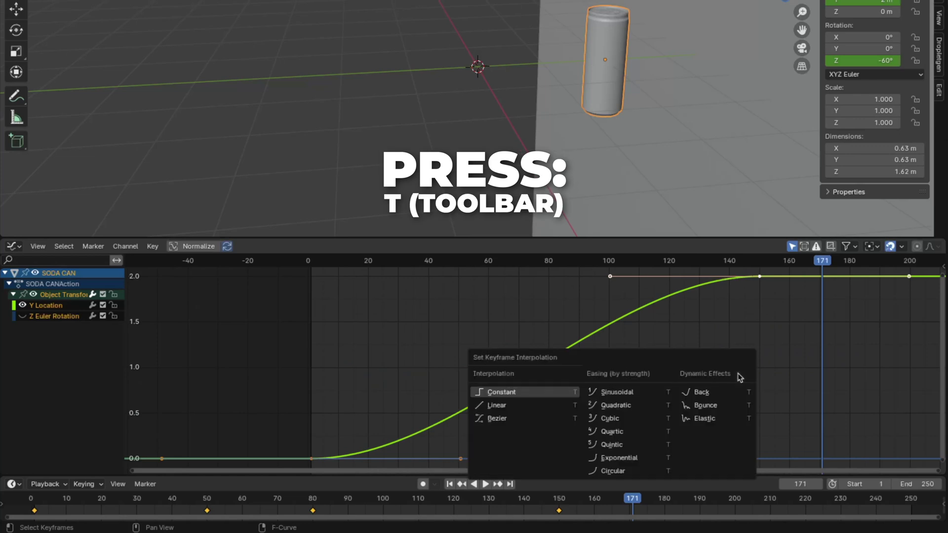
{"action": "left_click", "coordinate": [532, 404]}
{"action": "key", "text": "shift+Left"}
{"action": "key", "text": "space"}
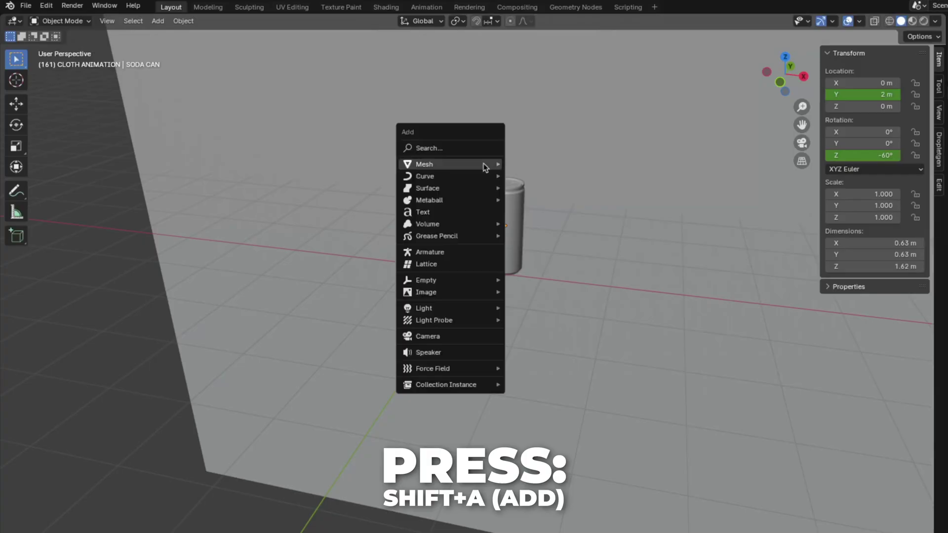
Add a plane mesh at the world origin, rotated 90° around X and scaled by 3.5
{"action": "mouse_move", "coordinate": [486, 167]}
{"action": "left_click", "coordinate": [530, 164]}
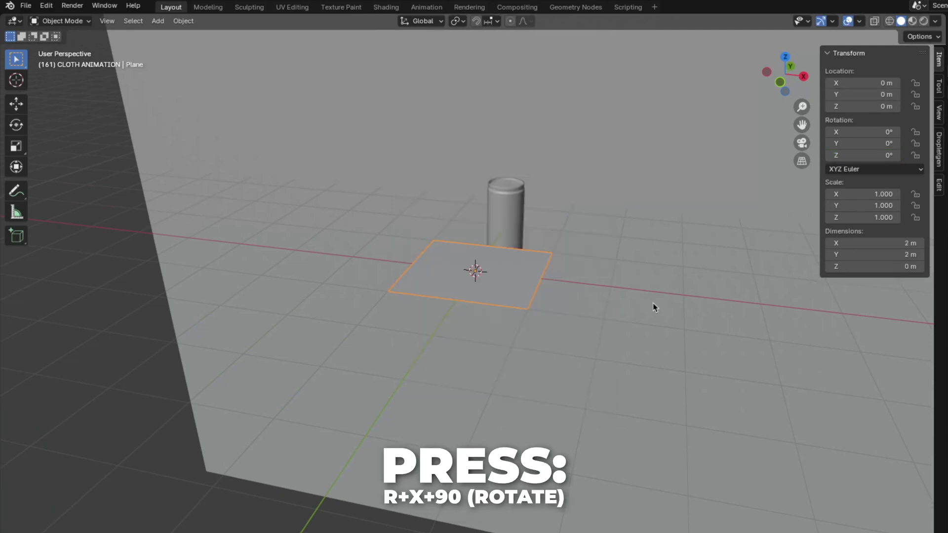
{"action": "type", "text": "rx"}
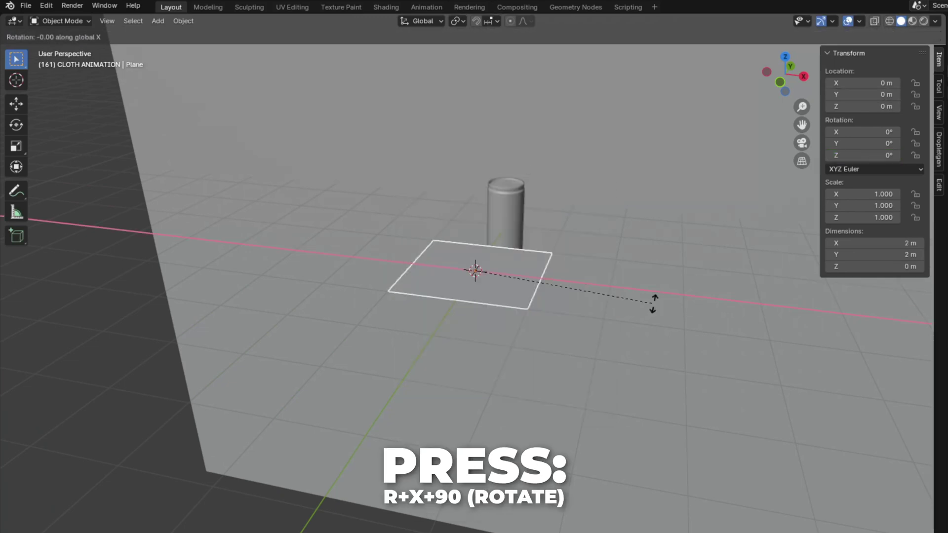
{"action": "type", "text": "90"}
{"action": "key", "text": "Return"}
{"action": "type", "text": "s3.5"}
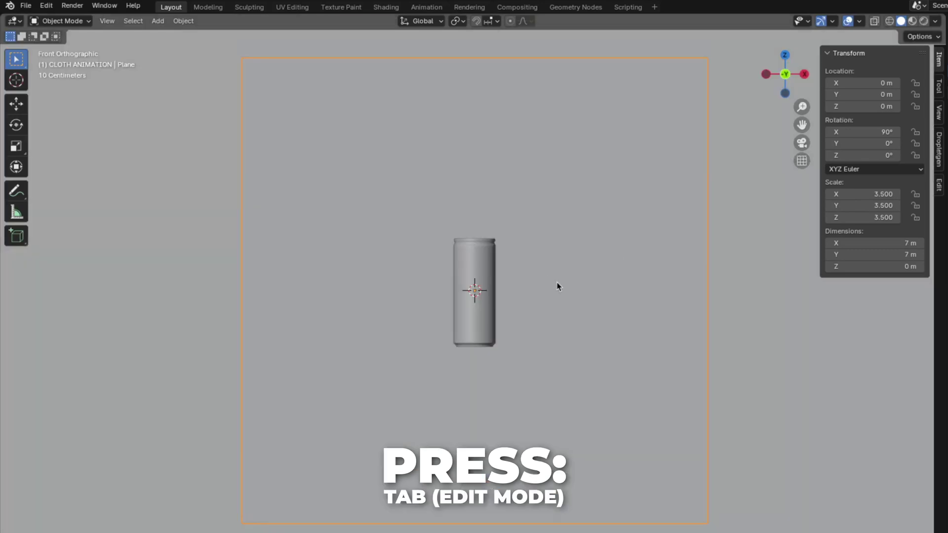
Subdivide the new plane's mesh with 100 cuts and return to Object Mode
{"action": "key", "text": "Tab"}
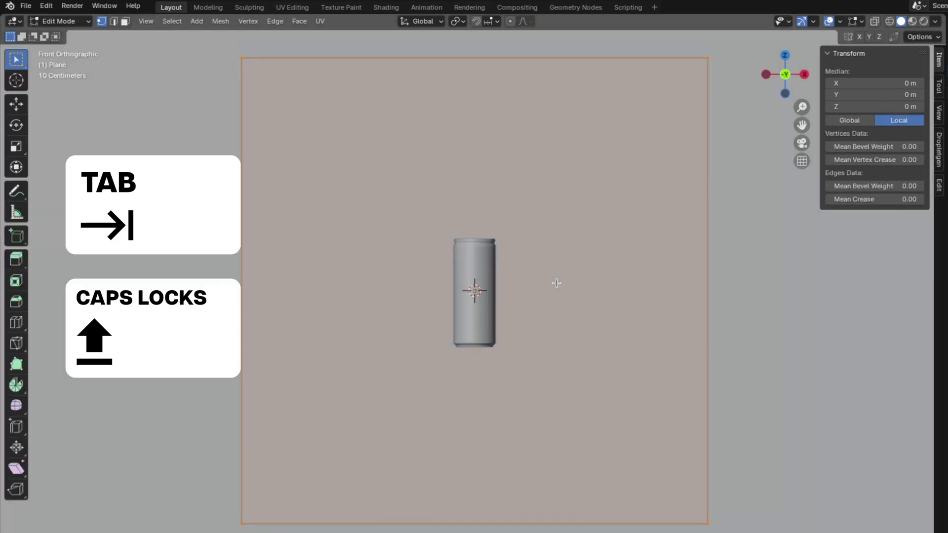
{"action": "right_click", "coordinate": [547, 245]}
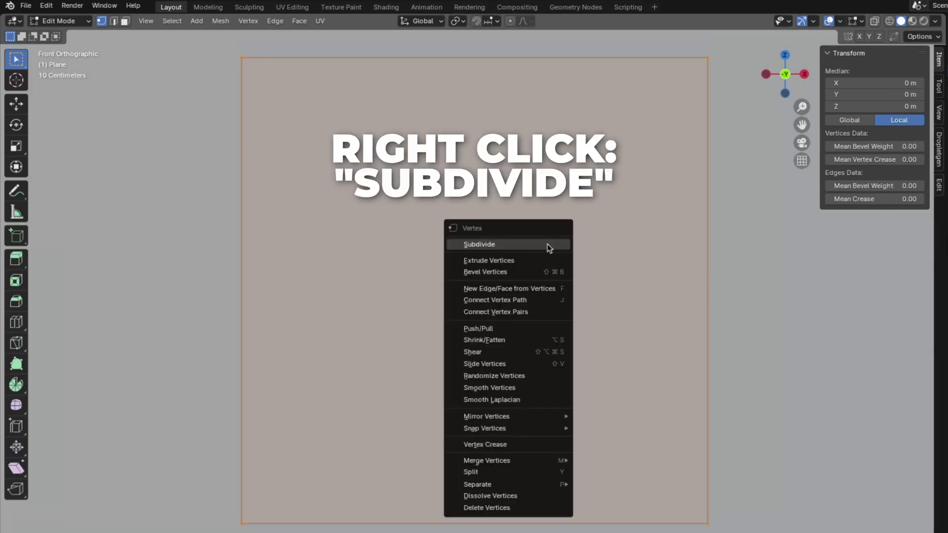
{"action": "left_click", "coordinate": [490, 245]}
{"action": "left_click", "coordinate": [55, 532]}
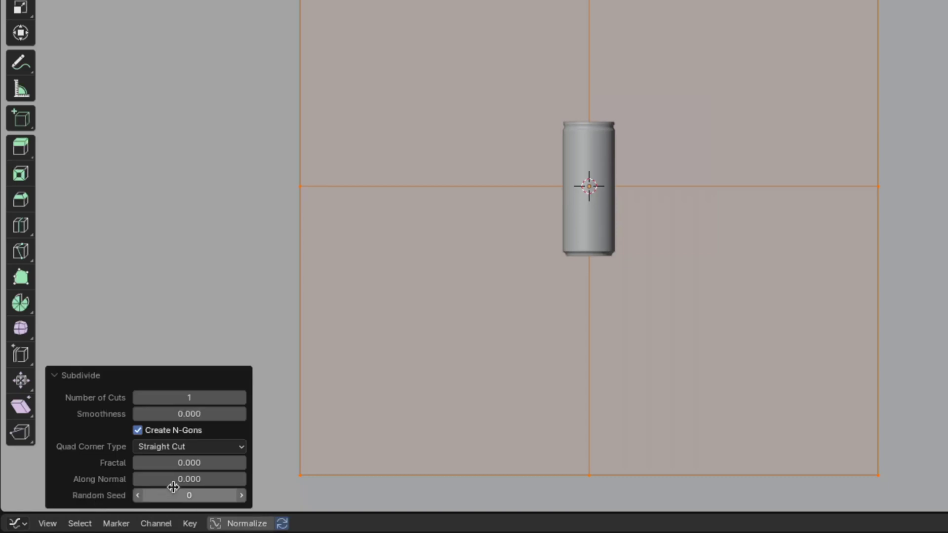
{"action": "left_click", "coordinate": [178, 397]}
{"action": "type", "text": "100"}
{"action": "key", "text": "Return"}
{"action": "middle_click_drag", "start_coordinate": [608, 359], "coordinate": [628, 364]}
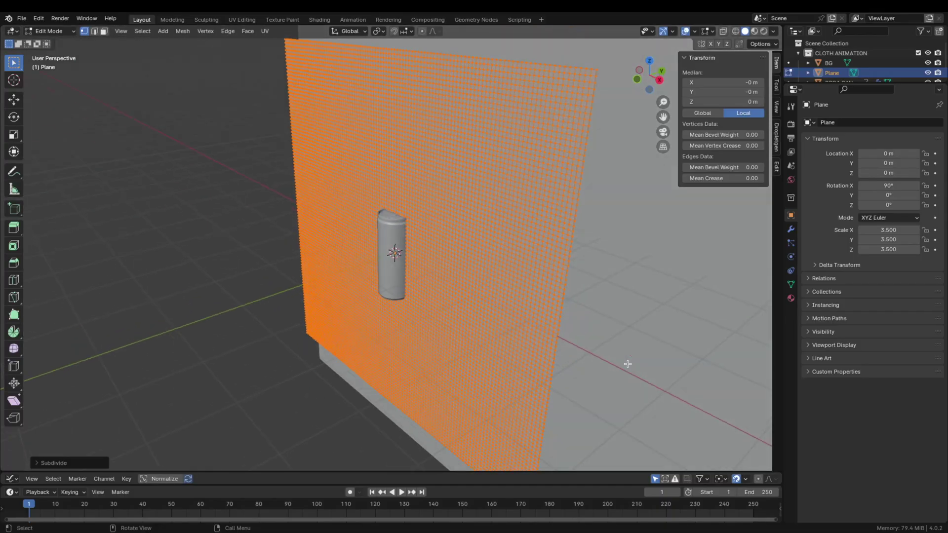
{"action": "key", "text": "KP_1"}
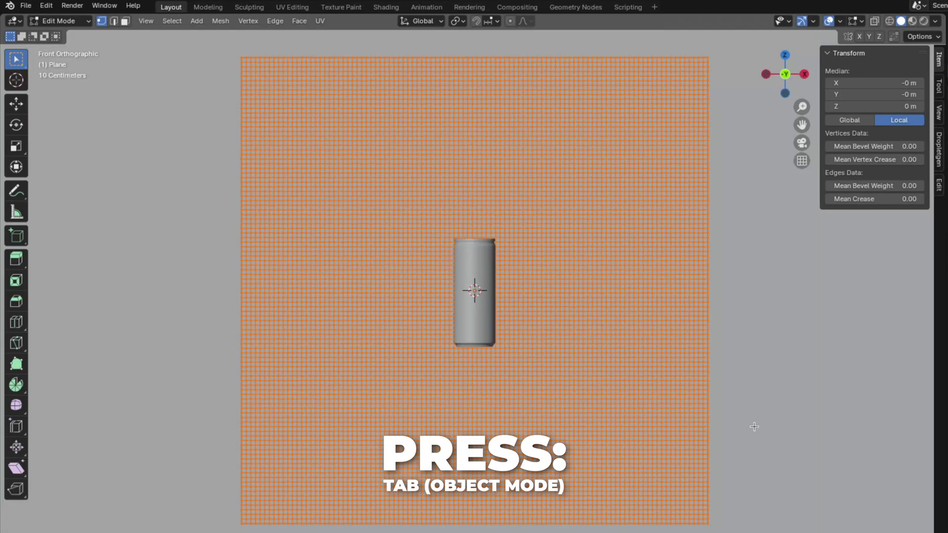
{"action": "key", "text": "Tab"}
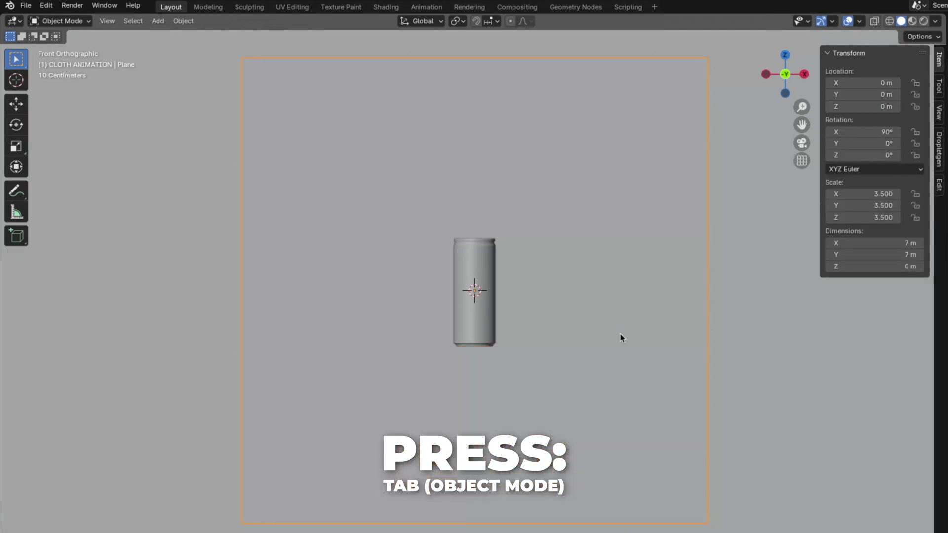
Set the subdivided plane's Y location to 0.8 m and rename it CLOTH
{"action": "double_click", "coordinate": [876, 95]}
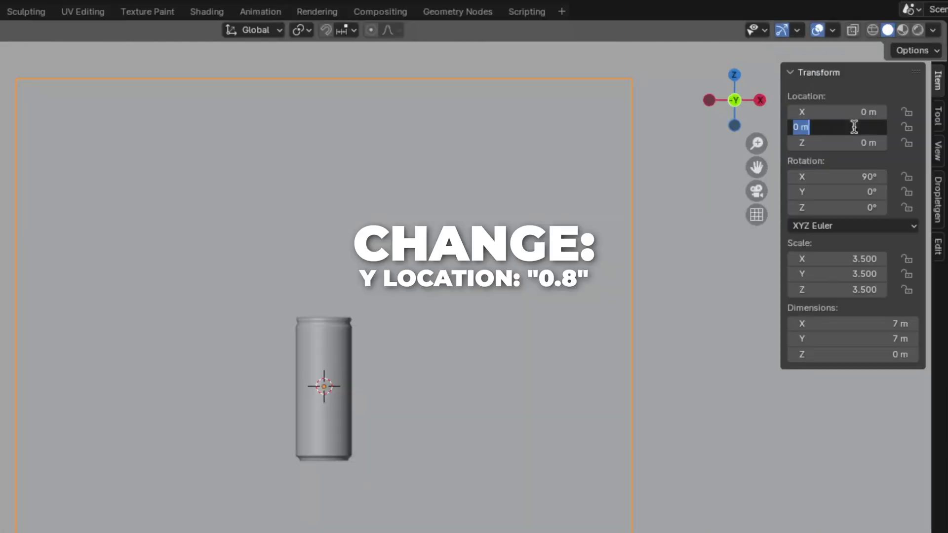
{"action": "type", "text": "0.8"}
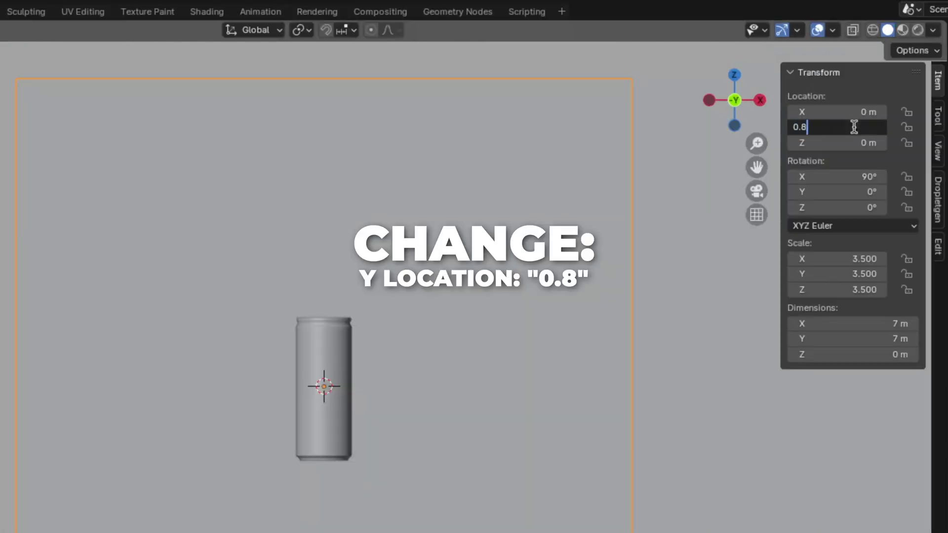
{"action": "key", "text": "Return"}
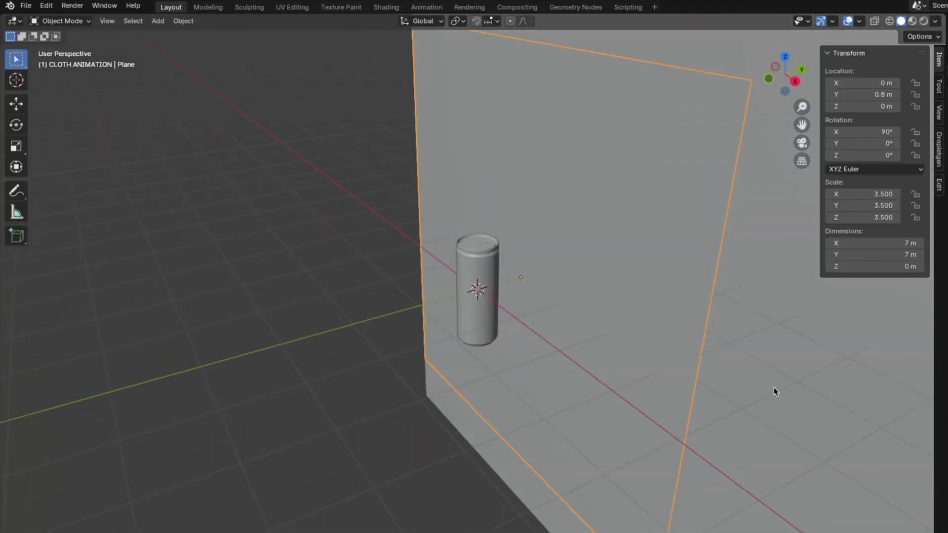
{"action": "key", "text": "KP_1"}
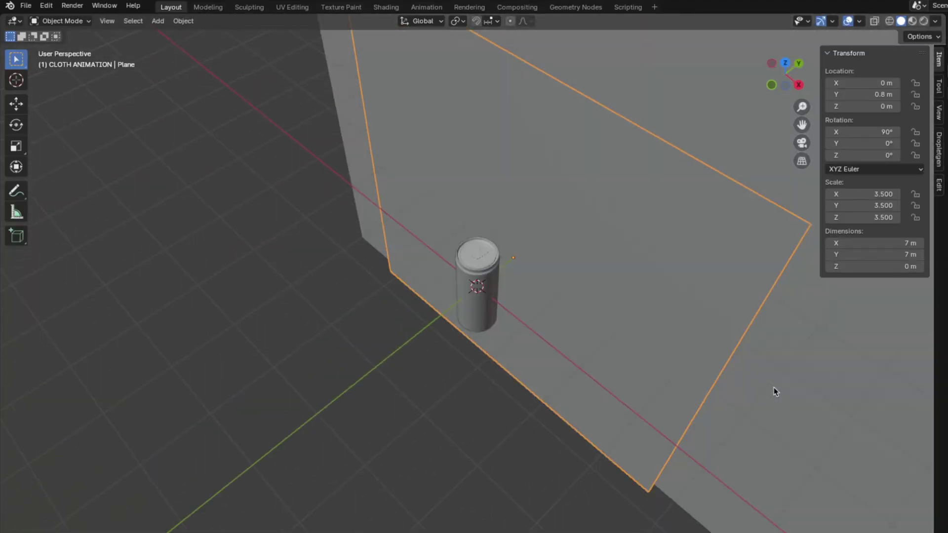
{"action": "key", "text": "F2"}
{"action": "key", "text": "BackSpace"}
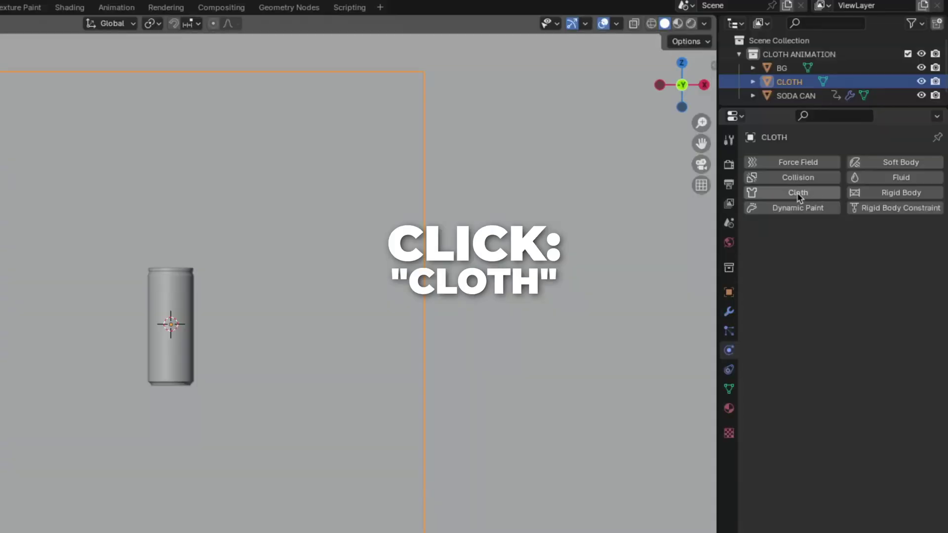
Add Cloth physics to the CLOTH plane and Collision physics to the soda can
{"action": "left_click", "coordinate": [797, 193]}
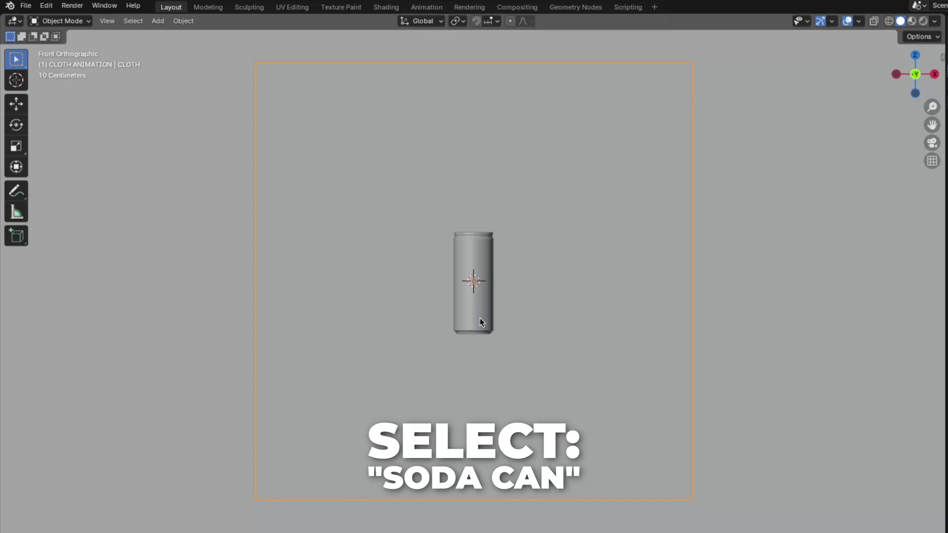
{"action": "left_click", "coordinate": [480, 321]}
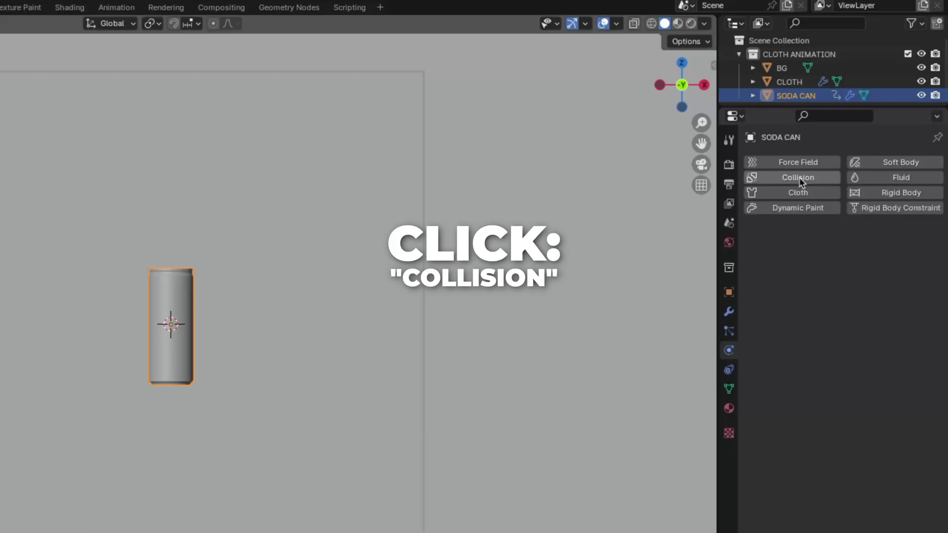
{"action": "left_click", "coordinate": [792, 177]}
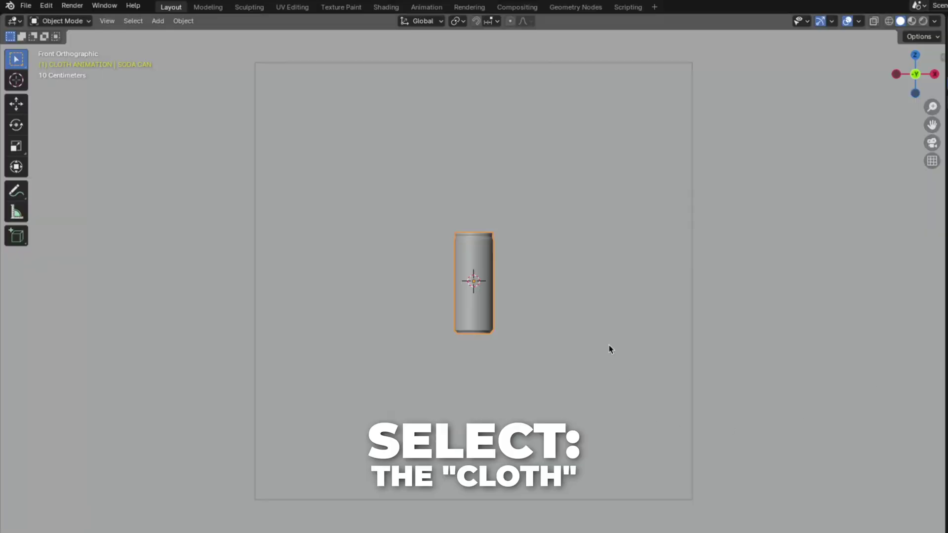
Set the CLOTH plane's cloth speed multiplier to 0.75 and its air viscosity to 0.5
{"action": "left_click", "coordinate": [610, 349]}
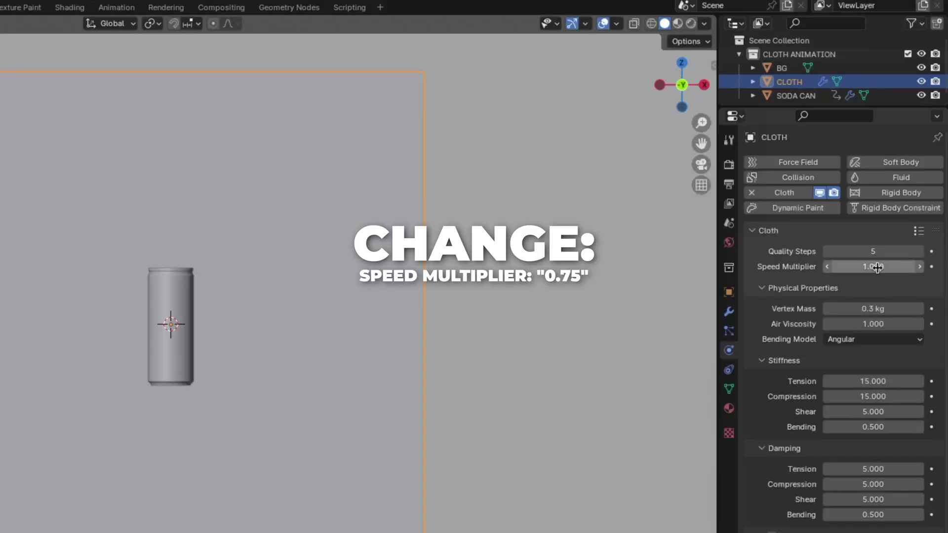
{"action": "left_click", "coordinate": [896, 205]}
{"action": "type", "text": "0.7"}
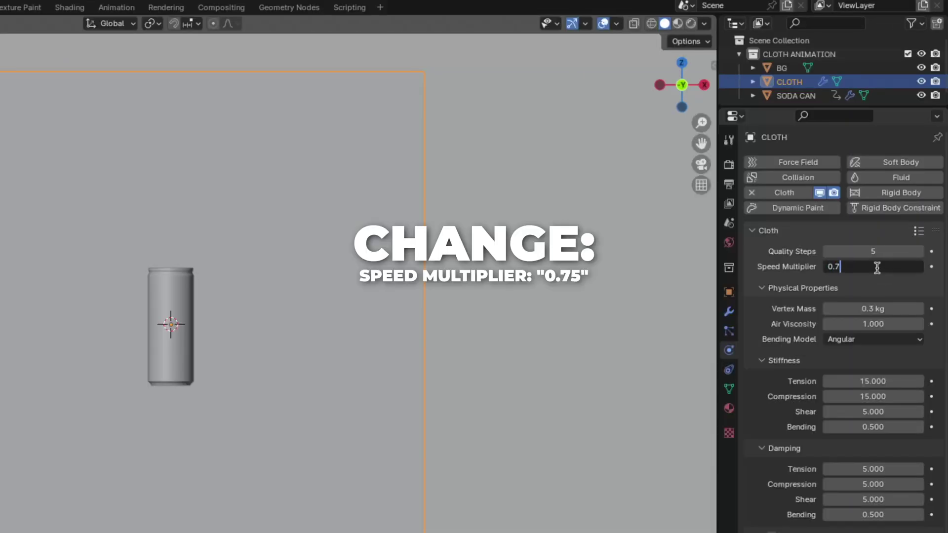
{"action": "type", "text": "5"}
{"action": "key", "text": "Return"}
{"action": "left_click", "coordinate": [877, 324]}
{"action": "type", "text": "0.5"}
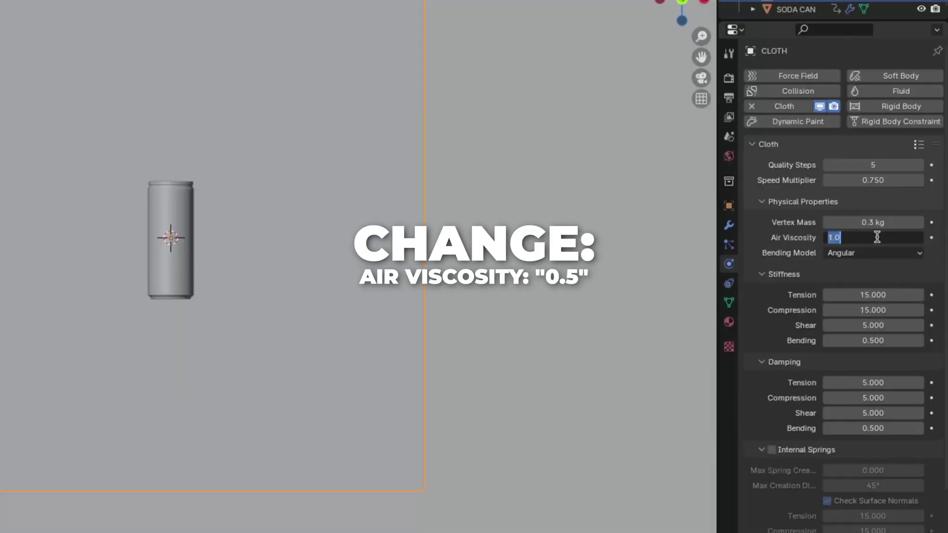
{"action": "key", "text": "Return"}
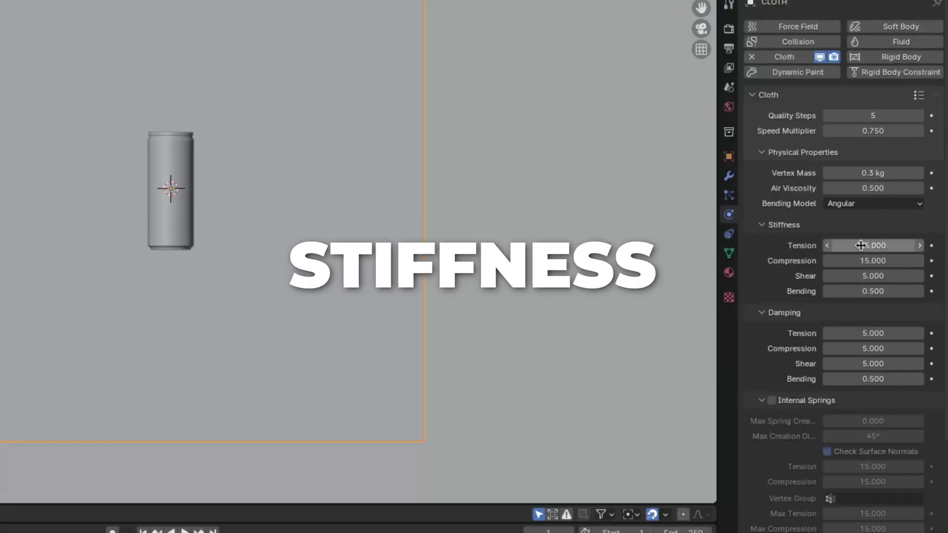
Set the cloth's stiffness to 1.5 for tension, compression and shear, and to 0.1 for bending
{"action": "left_click_drag", "start_coordinate": [861, 245], "coordinate": [861, 276]}
{"action": "type", "text": "1.5"}
{"action": "key", "text": "Return"}
{"action": "left_click", "coordinate": [863, 279]}
{"action": "type", "text": "0.1"}
{"action": "key", "text": "Return"}
Set the cloth's tension, compression and shear damping to 0
{"action": "left_click_drag", "start_coordinate": [860, 278], "coordinate": [860, 308]}
{"action": "key", "text": "BackSpace"}
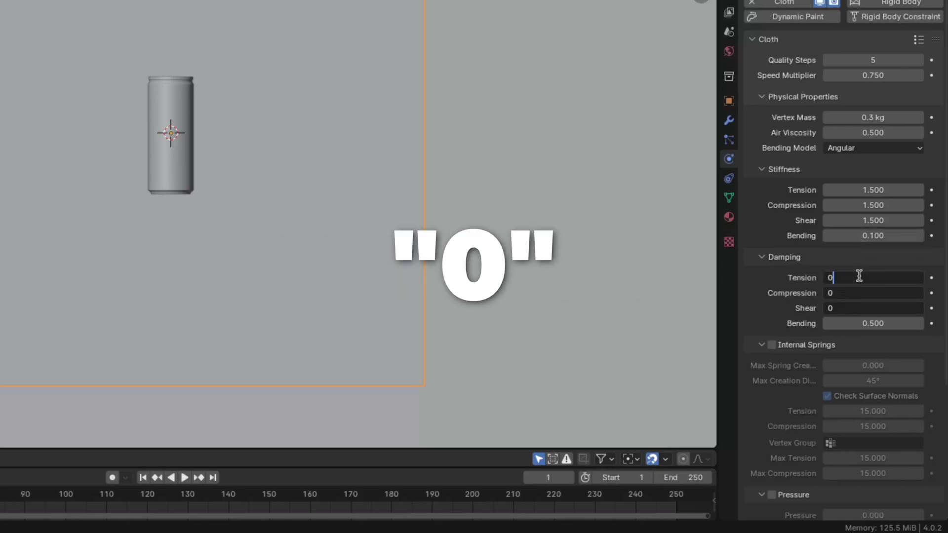
{"action": "type", "text": "0"}
{"action": "key", "text": "Return"}
Set the end frame of the cloth's simulation cache to 150
{"action": "scroll", "coordinate": [810, 445], "scroll_direction": "down", "scroll_amount": 10}
{"action": "left_click", "coordinate": [785, 440]}
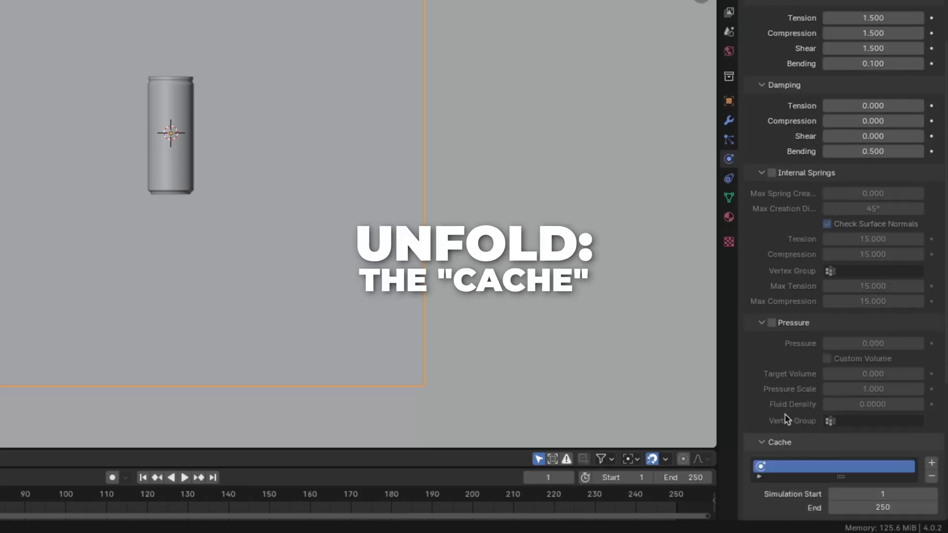
{"action": "scroll", "coordinate": [787, 422], "scroll_direction": "down", "scroll_amount": 7}
{"action": "scroll", "coordinate": [788, 419], "scroll_direction": "down", "scroll_amount": 1}
{"action": "left_click", "coordinate": [880, 280]}
{"action": "key", "text": "Return"}
Set the cloth's collision quality to 3 and its object collision distance to 0.003 m
{"action": "left_click", "coordinate": [787, 477]}
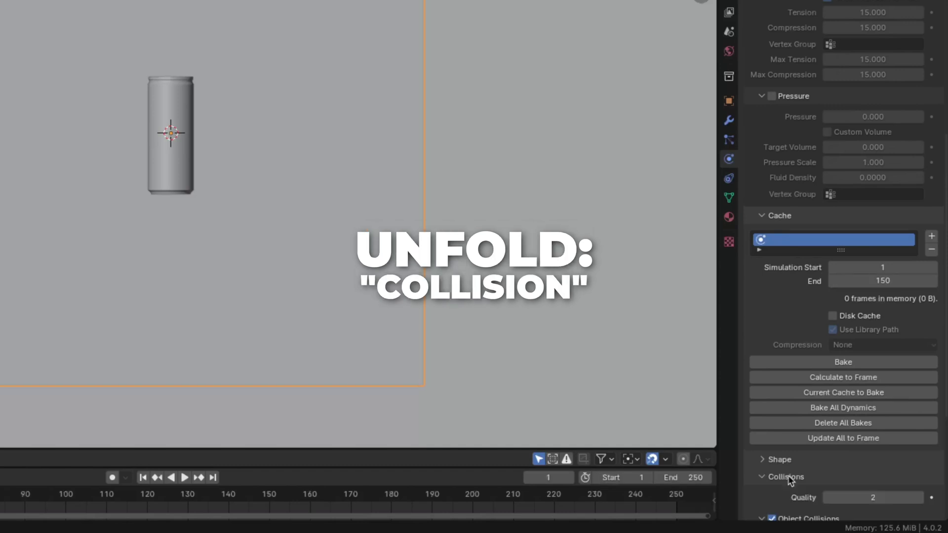
{"action": "scroll", "coordinate": [787, 489], "scroll_direction": "down", "scroll_amount": 10}
{"action": "left_click", "coordinate": [863, 295]}
{"action": "type", "text": "3"}
{"action": "key", "text": "Return"}
{"action": "left_click", "coordinate": [863, 333]}
{"action": "type", "text": "0"}
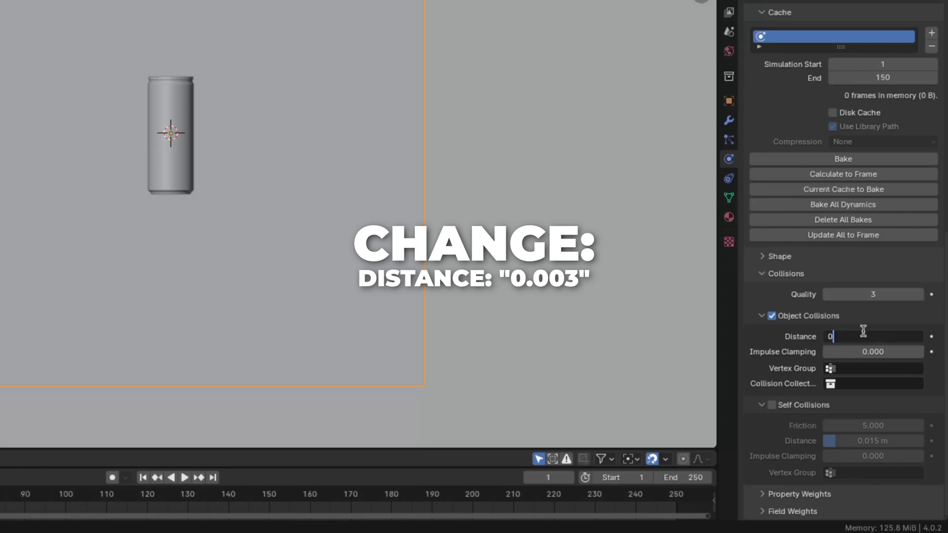
{"action": "type", "text": ".003"}
{"action": "key", "text": "Return"}
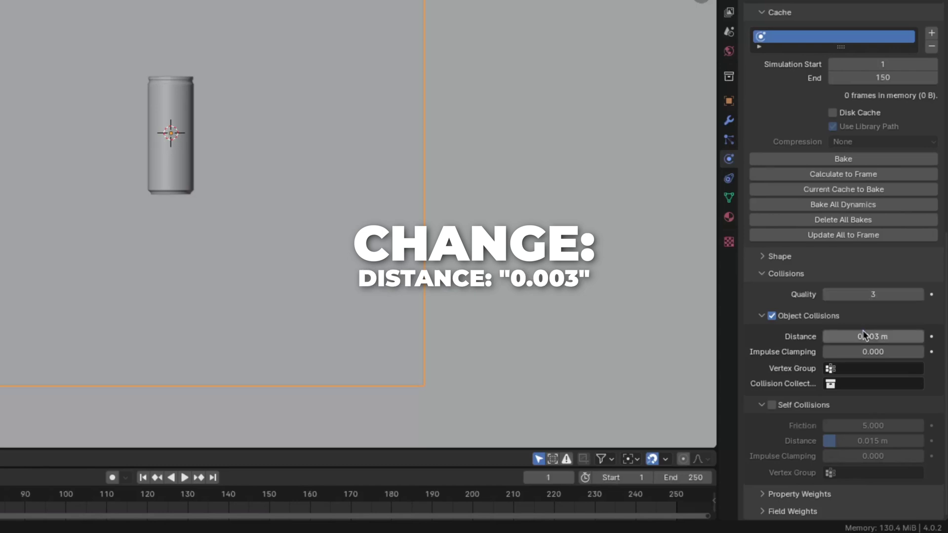
Enable self collisions for the cloth with a distance of 0.003 m
{"action": "left_click", "coordinate": [772, 405]}
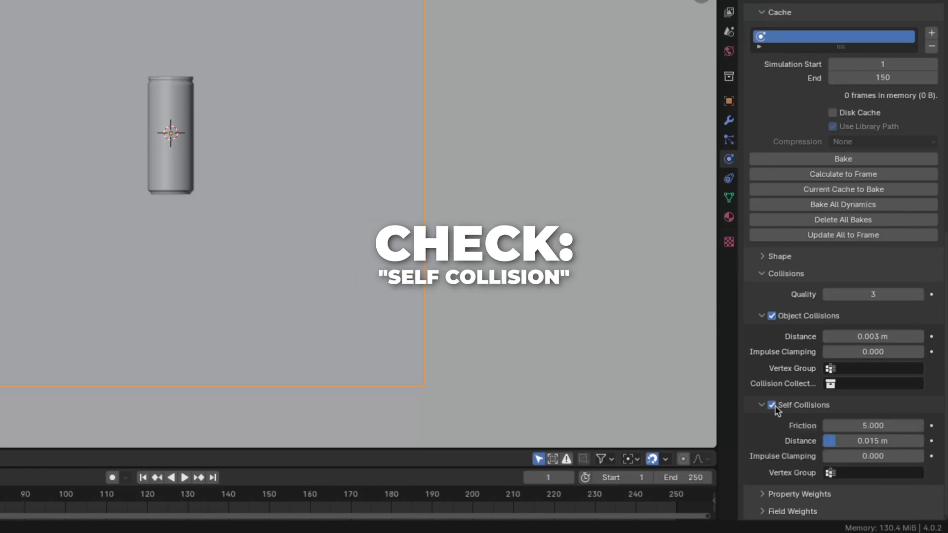
{"action": "left_click", "coordinate": [877, 441]}
{"action": "type", "text": "0.003"}
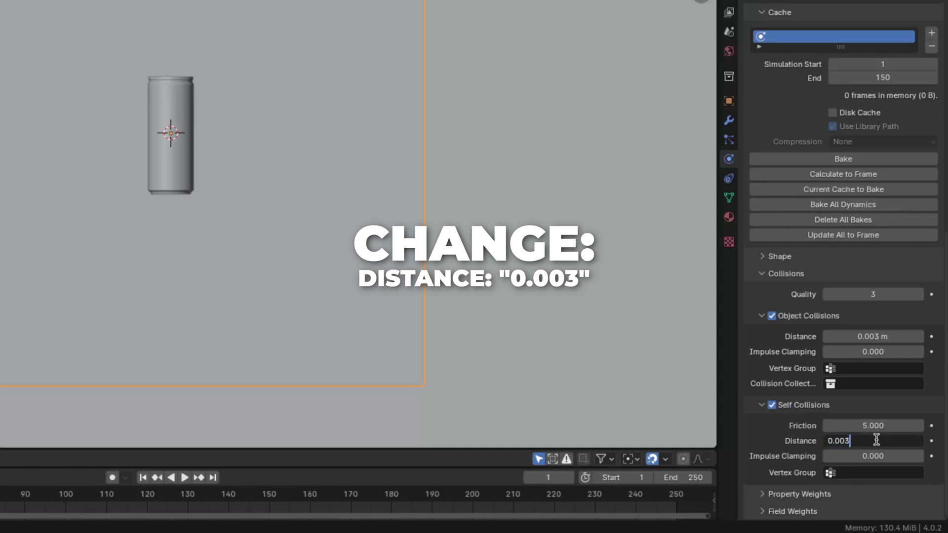
{"action": "key", "text": "Return"}
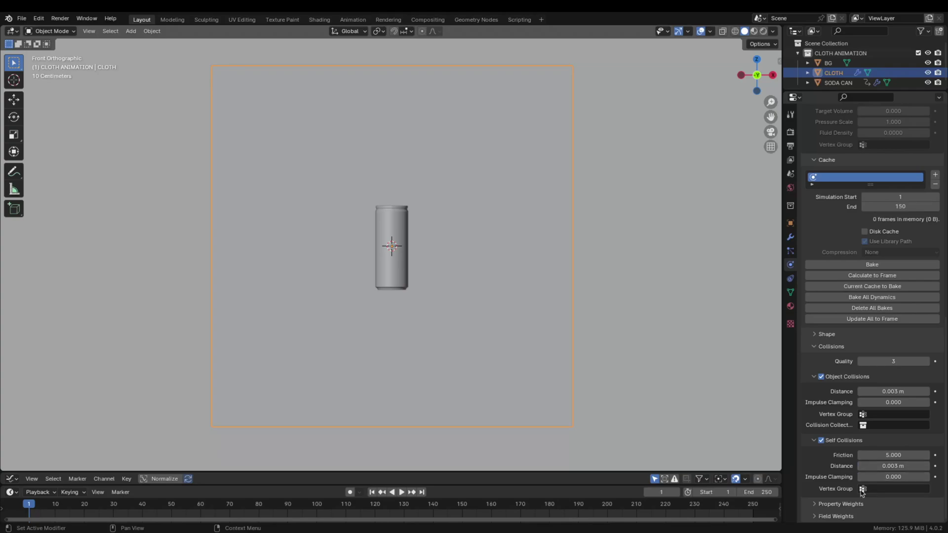
Set the gravity field weight of the cloth simulation to 0
{"action": "left_click", "coordinate": [849, 517]}
{"action": "scroll", "coordinate": [862, 496], "scroll_direction": "down", "scroll_amount": 5}
{"action": "left_click", "coordinate": [908, 364]}
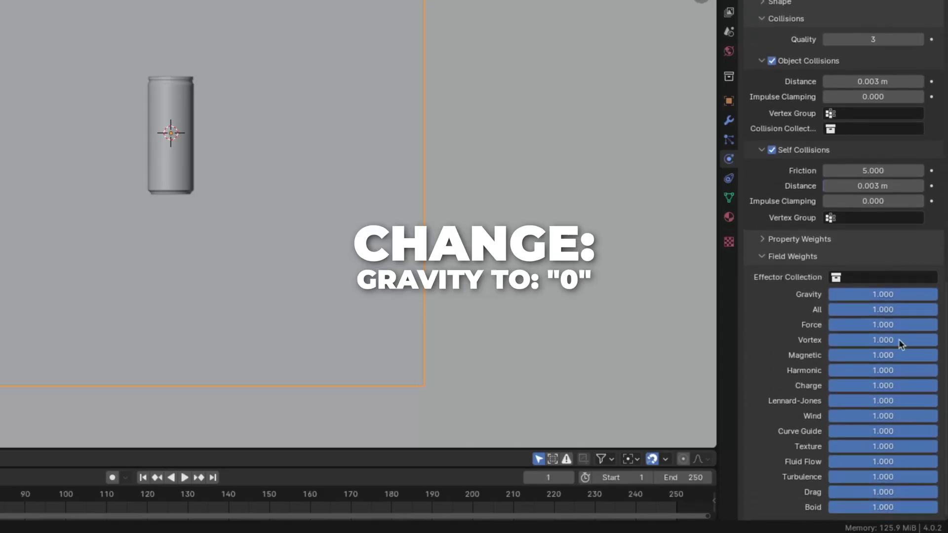
{"action": "key", "text": "Return"}
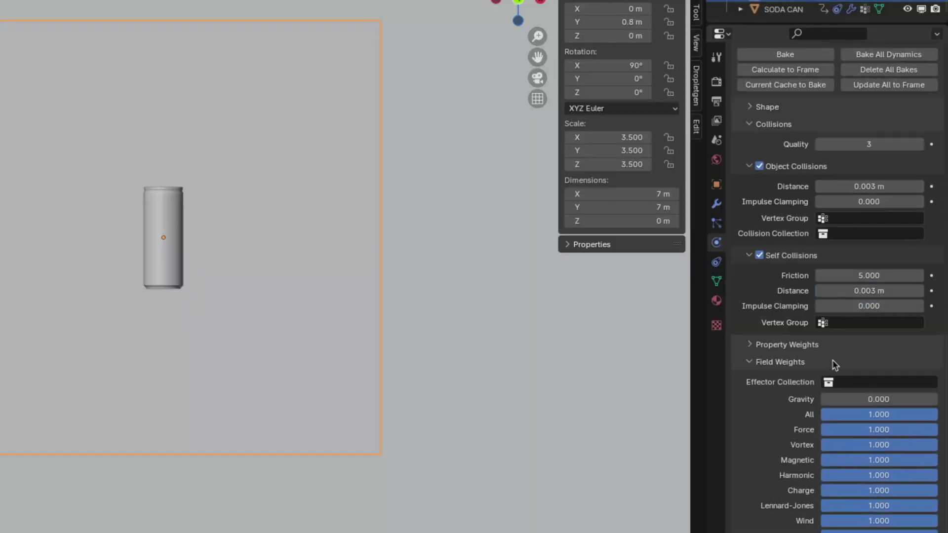
Bake the cloth simulation, play it back and return to the first frame
{"action": "scroll", "coordinate": [834, 365], "scroll_direction": "up", "scroll_amount": 8}
{"action": "left_click", "coordinate": [769, 317]}
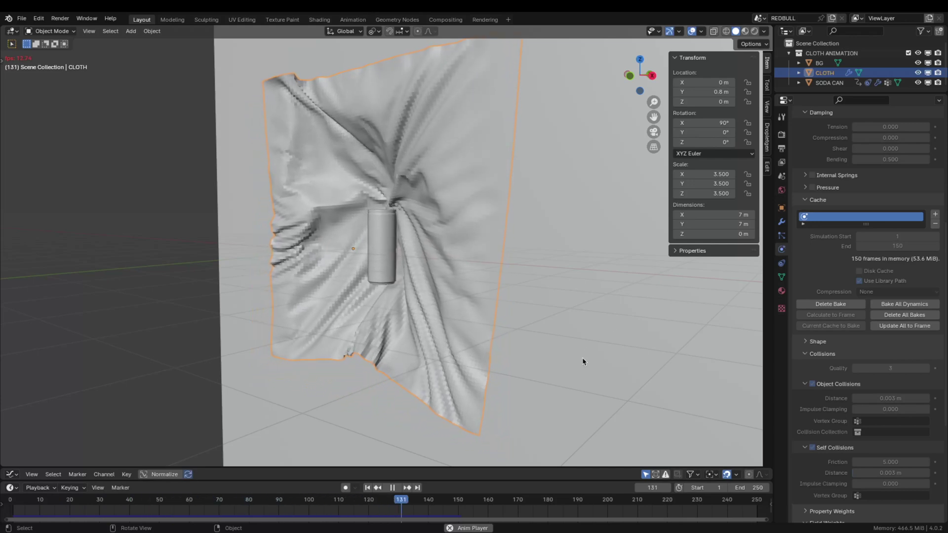
{"action": "key", "text": "space"}
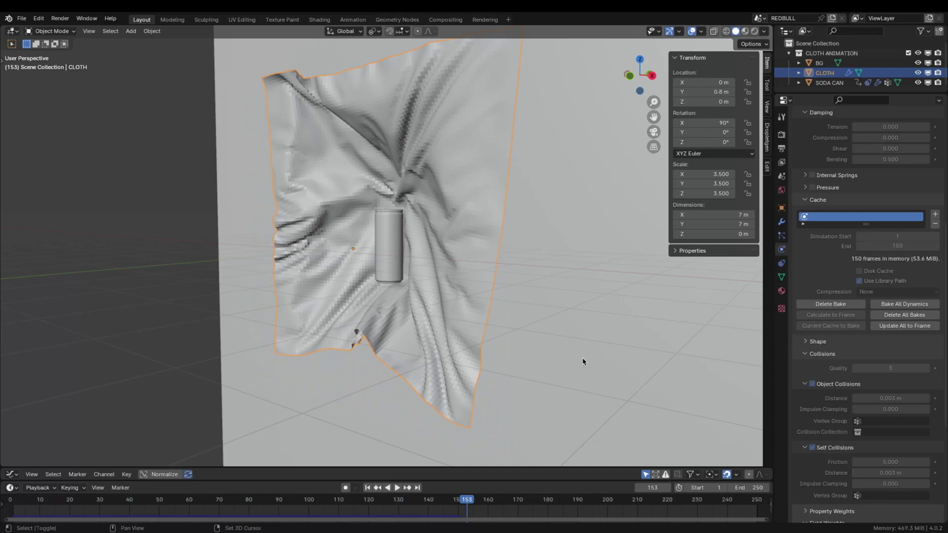
{"action": "key", "text": "shift+Left"}
Set the scene's end frame to 150
{"action": "left_click", "coordinate": [753, 489]}
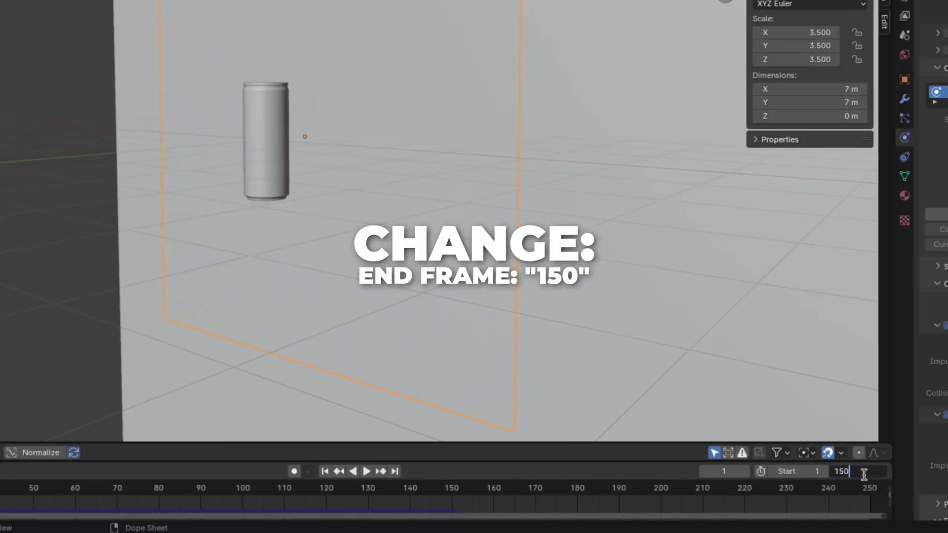
{"action": "key", "text": "Return"}
{"action": "left_click", "coordinate": [805, 271]}
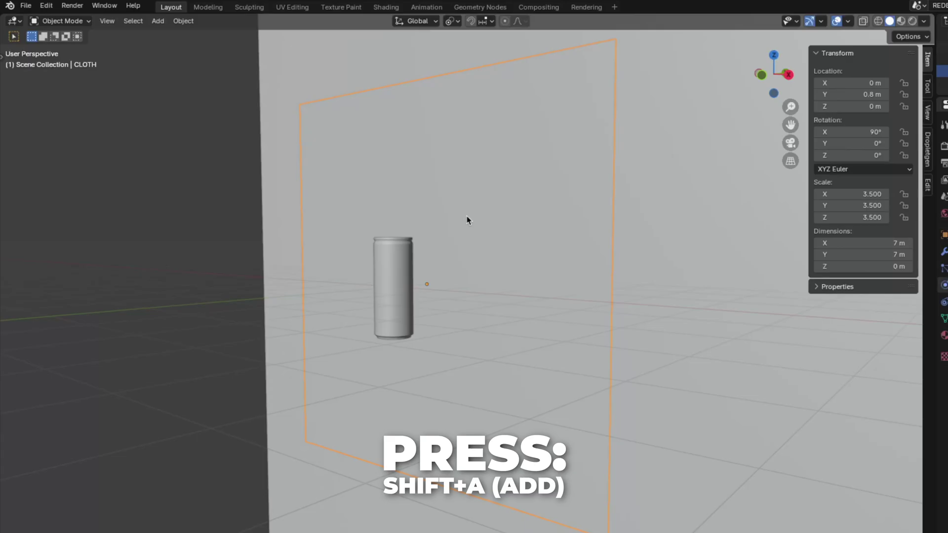
Add a Force type force field at the soda can and set its strength to -250
{"action": "key", "text": "shift+a"}
{"action": "mouse_move", "coordinate": [458, 248]}
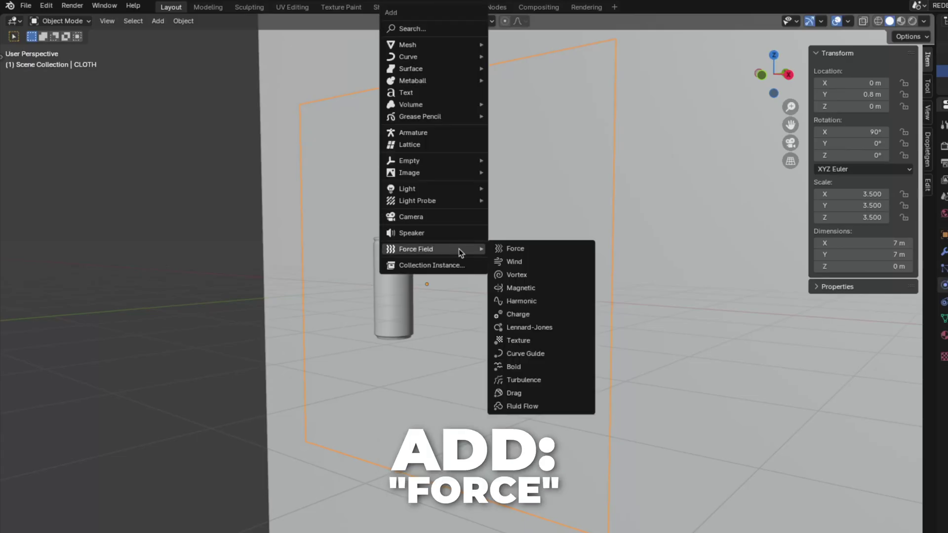
{"action": "left_click", "coordinate": [521, 253]}
{"action": "left_click", "coordinate": [947, 236]}
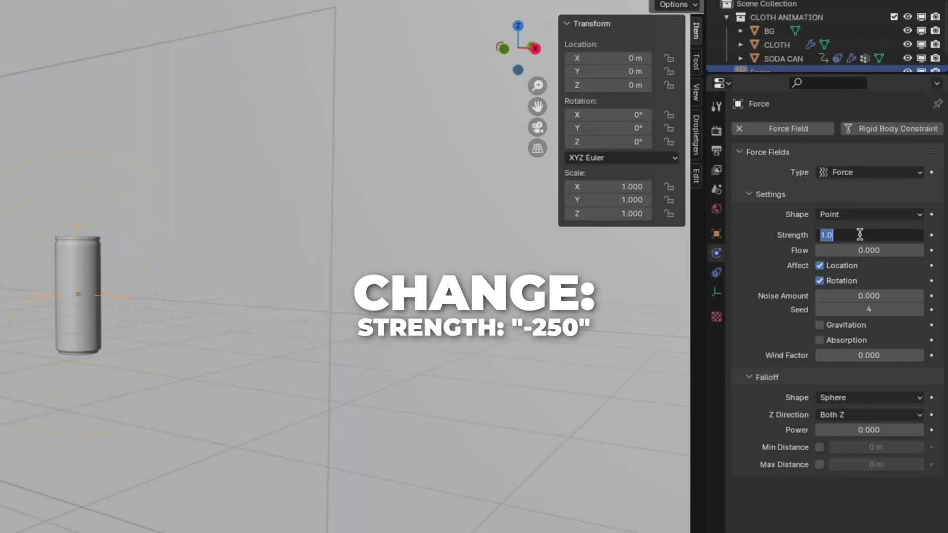
{"action": "key", "text": "Return"}
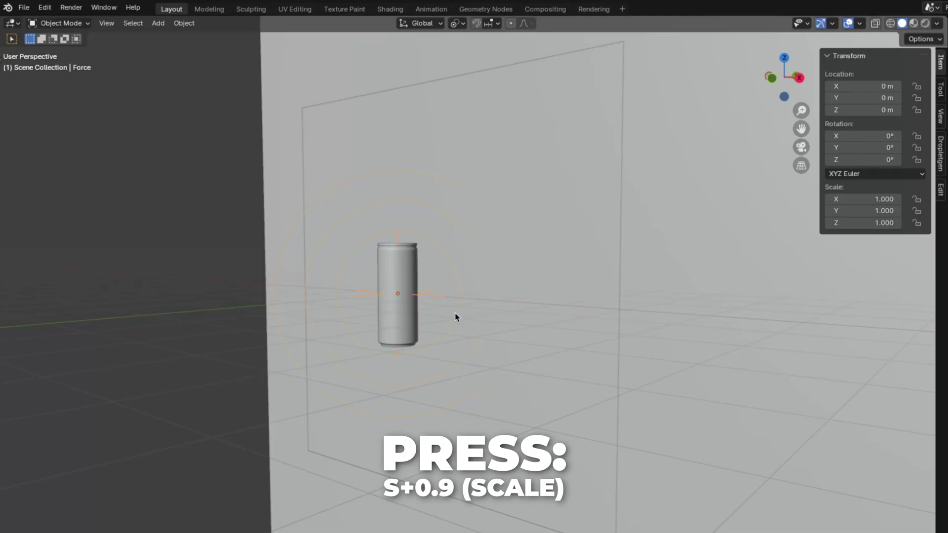
Scale the force field by 0.9 and apply its scale
{"action": "type", "text": "s0.9"}
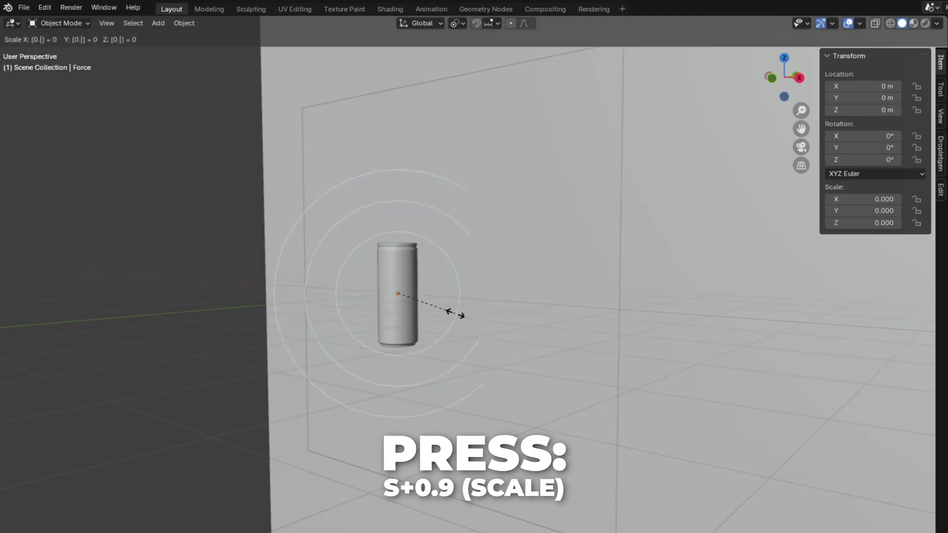
{"action": "key", "text": "Return"}
{"action": "key", "text": "ctrl+a"}
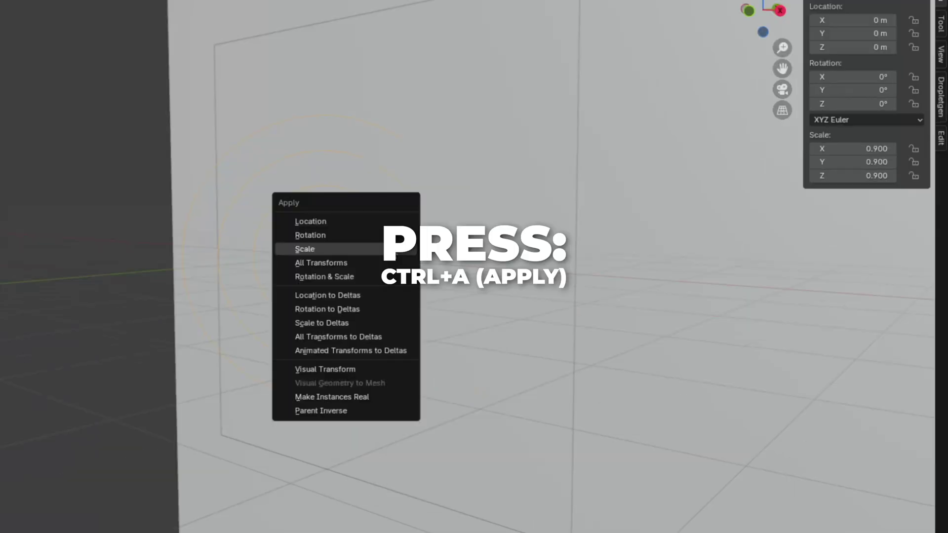
{"action": "left_click", "coordinate": [317, 250]}
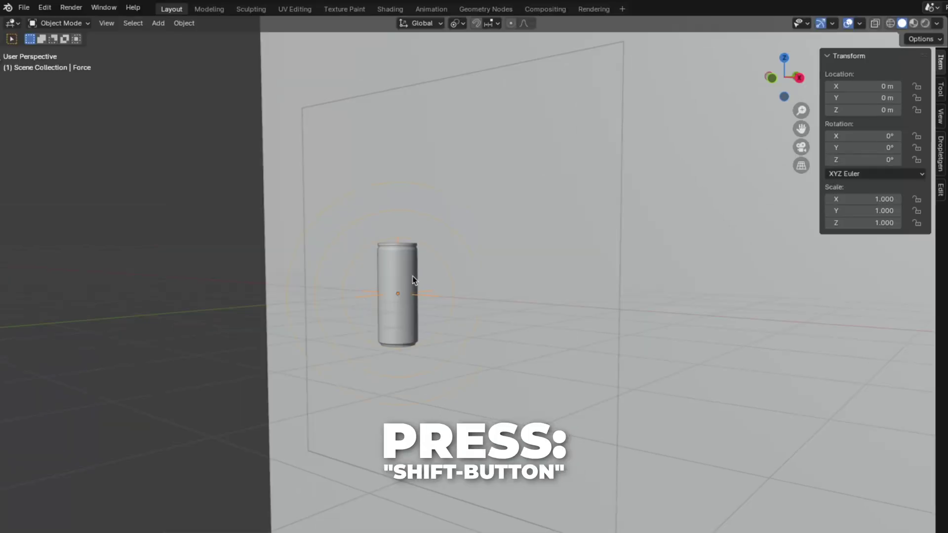
Parent the force field to the soda can using the Object option
{"action": "left_click", "coordinate": [403, 274]}
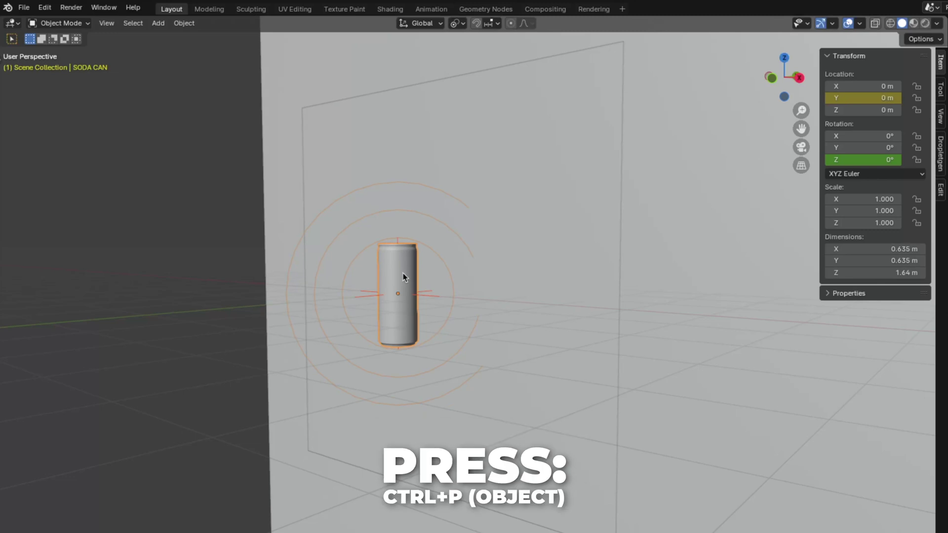
{"action": "key", "text": "ctrl+p"}
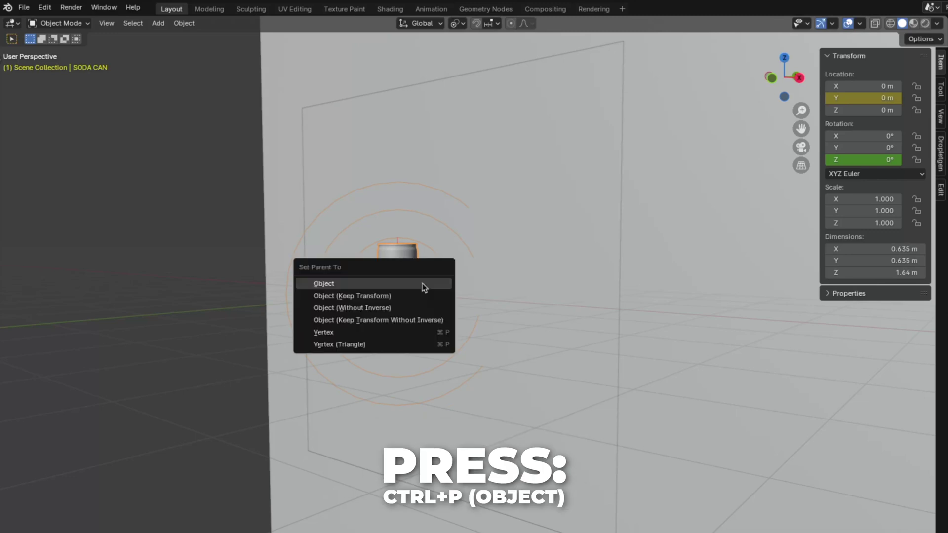
{"action": "left_click", "coordinate": [367, 284]}
Select the cloth plane and play back its simulation with the force field
{"action": "left_click", "coordinate": [188, 280]}
{"action": "left_click", "coordinate": [494, 222]}
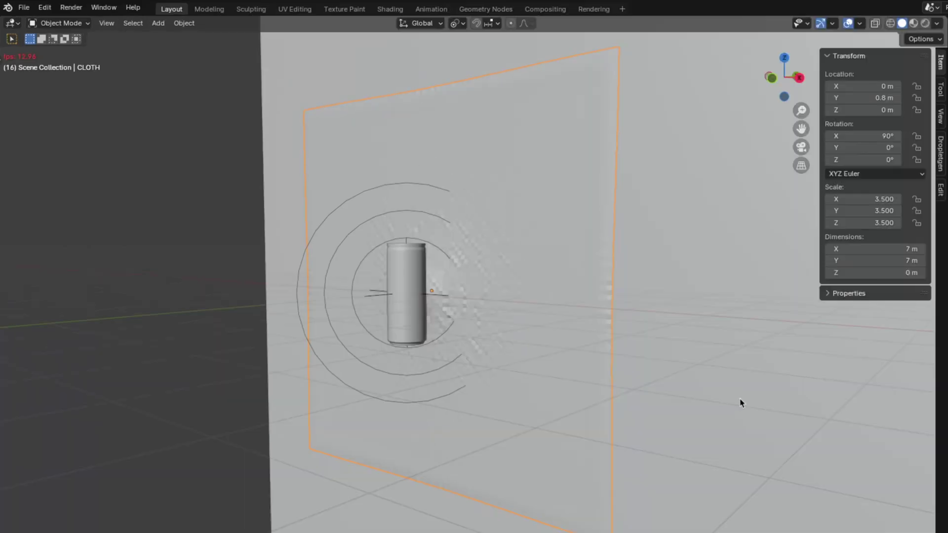
{"action": "key", "text": "space"}
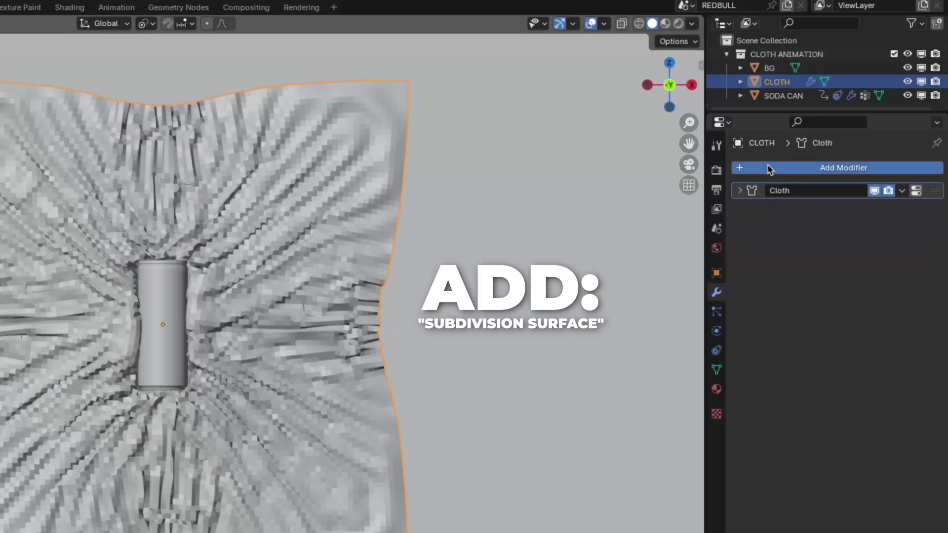
Add a Subdivision Surface modifier with viewport level 2 to the cloth plane and shade it smooth
{"action": "left_click", "coordinate": [768, 164]}
{"action": "mouse_move", "coordinate": [771, 220]}
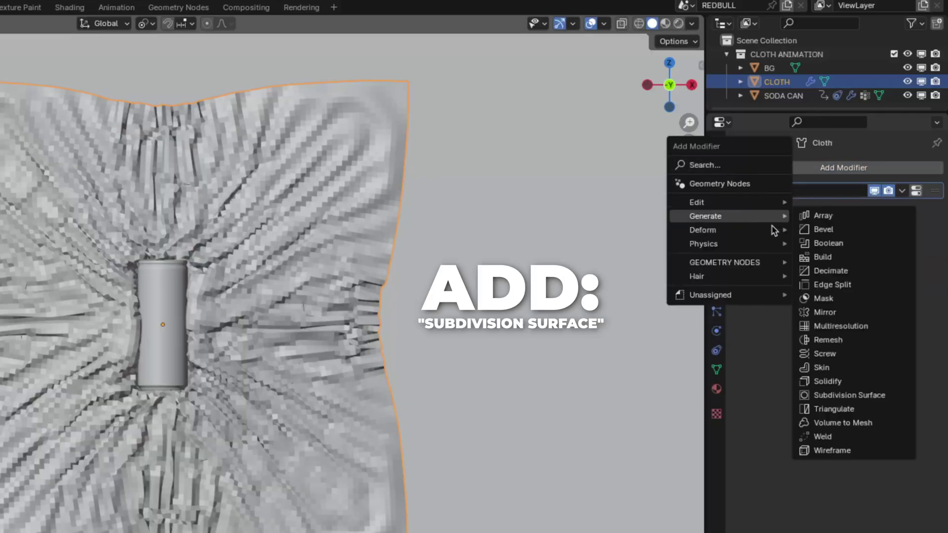
{"action": "left_click", "coordinate": [833, 395]}
{"action": "left_click", "coordinate": [919, 247]}
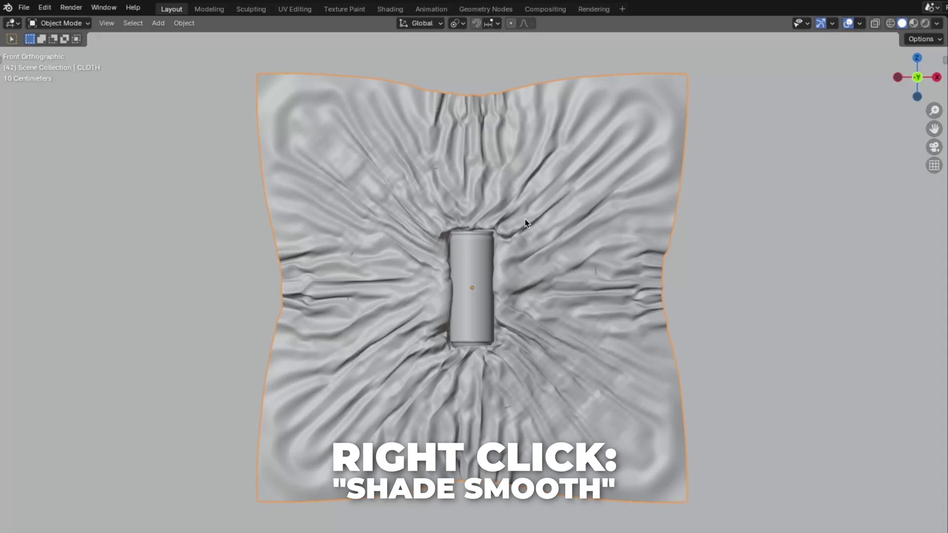
{"action": "right_click", "coordinate": [526, 223]}
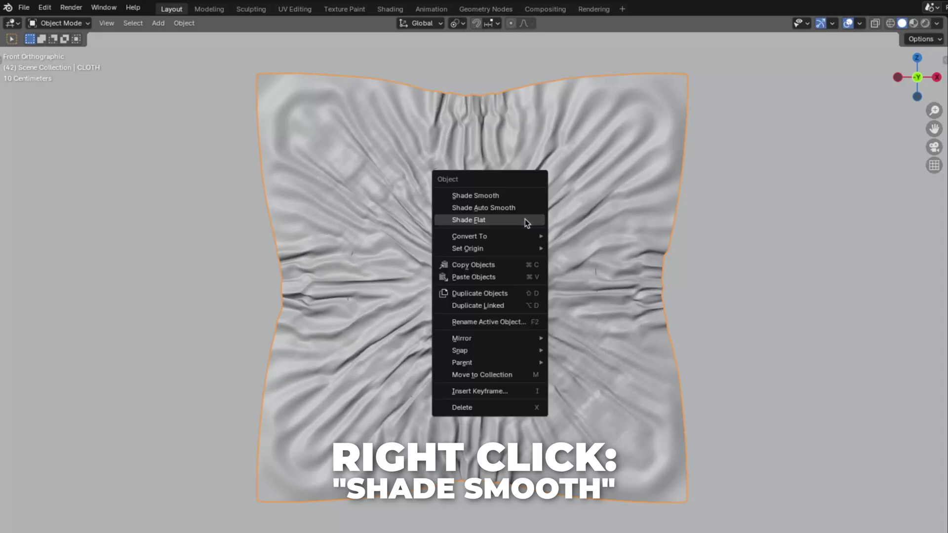
{"action": "left_click", "coordinate": [495, 196]}
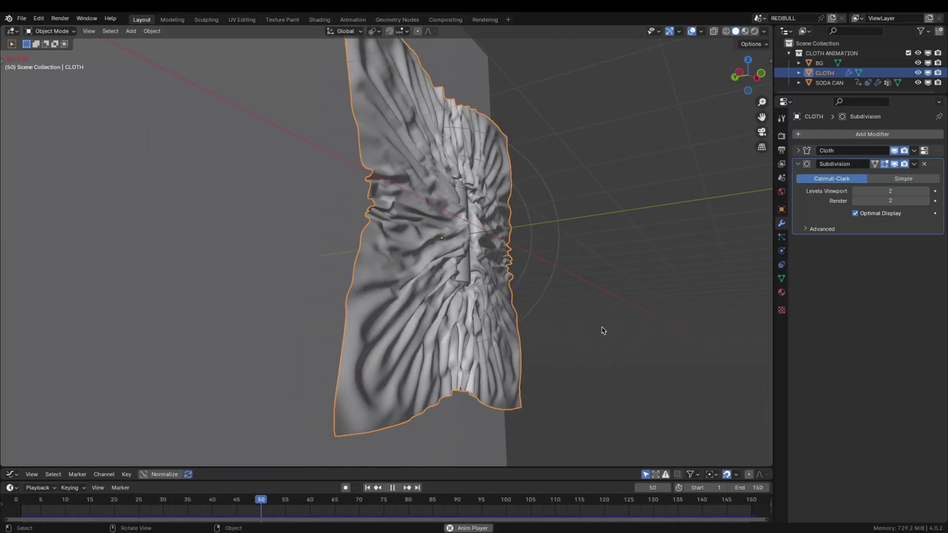
Change the Graph Editor to the Shader Editor and give the cloth a new material named CLOTH-MATERIAL
{"action": "key", "text": "KP_1"}
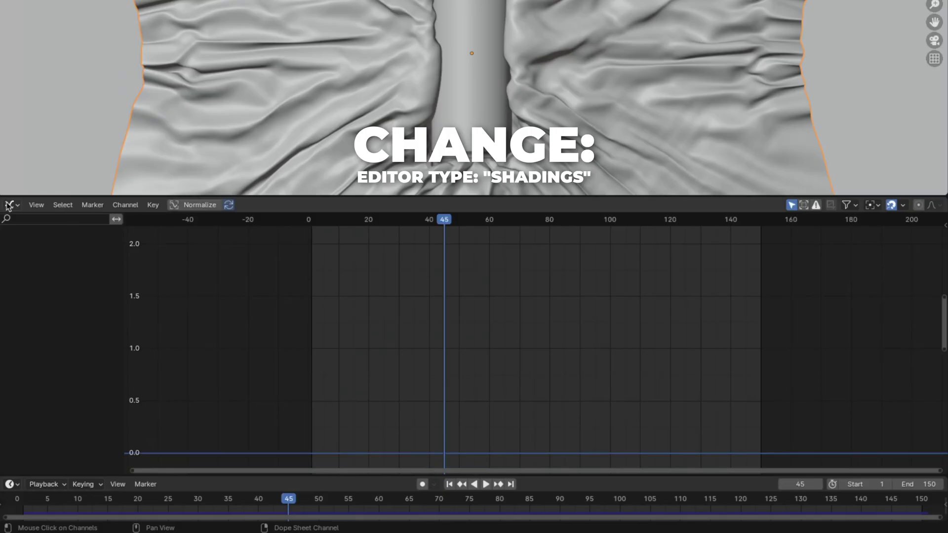
{"action": "left_click", "coordinate": [11, 204]}
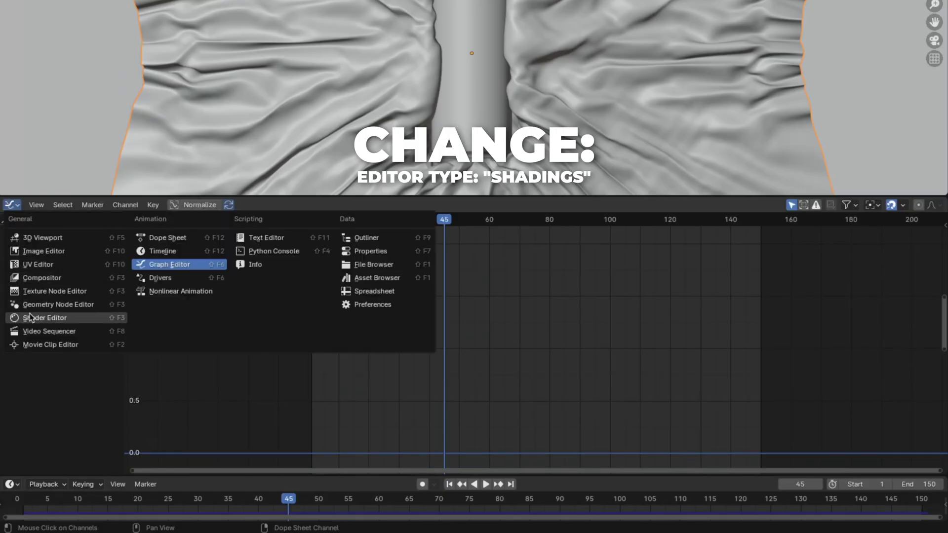
{"action": "left_click", "coordinate": [53, 324]}
{"action": "left_click", "coordinate": [487, 208]}
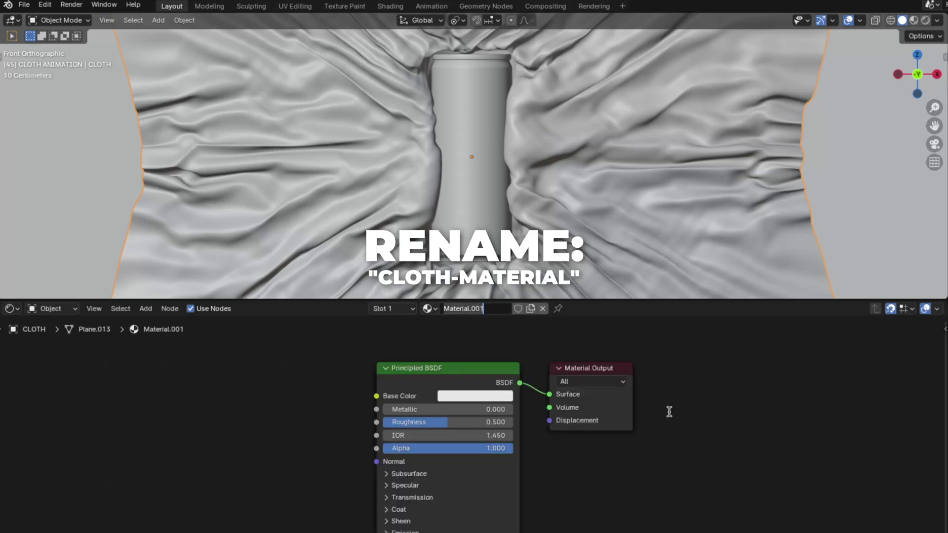
{"action": "type", "text": "CLOTH-MATERIAL"}
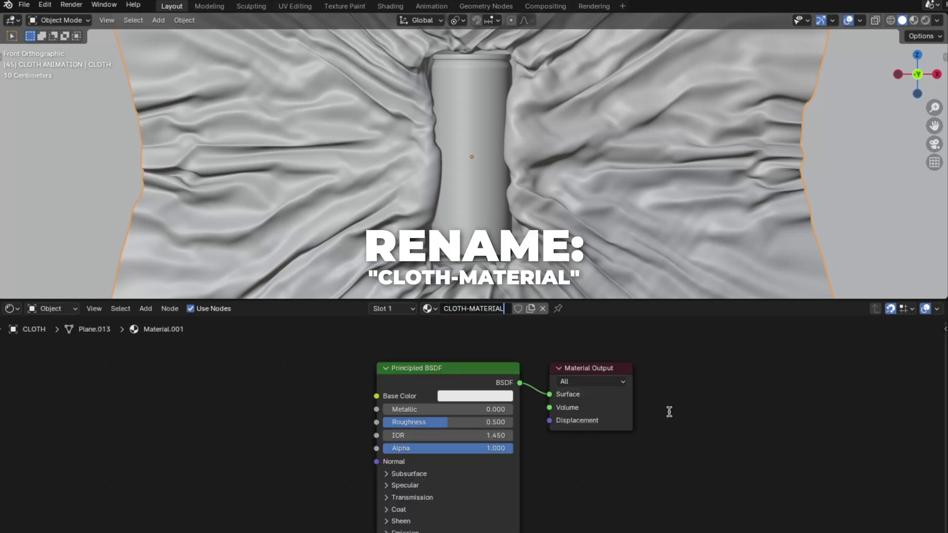
{"action": "key", "text": "Return"}
{"action": "scroll", "coordinate": [669, 412], "scroll_direction": "down", "scroll_amount": 2, "text": "ctrl"}
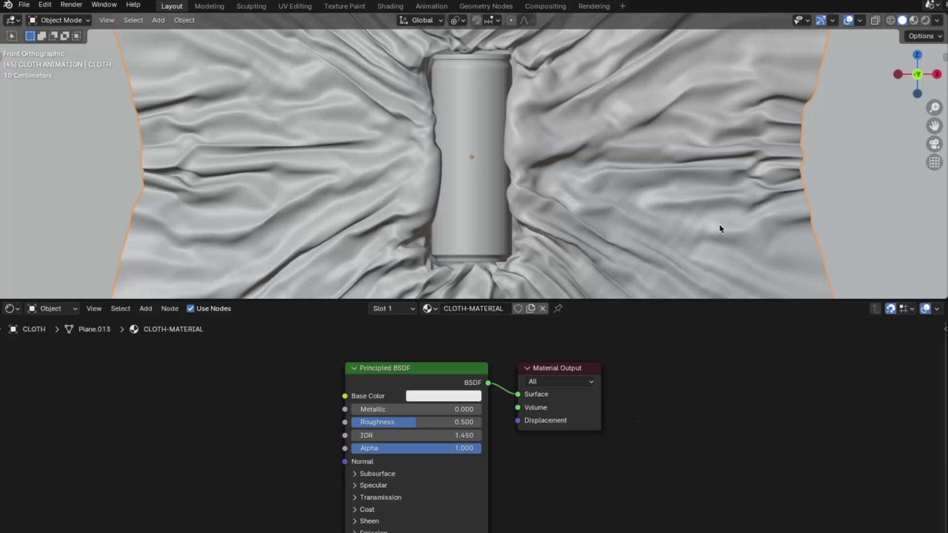
Show the viewport in Rendered shading and set the render engine to Cycles with GPU Compute as the device
{"action": "key", "text": "z"}
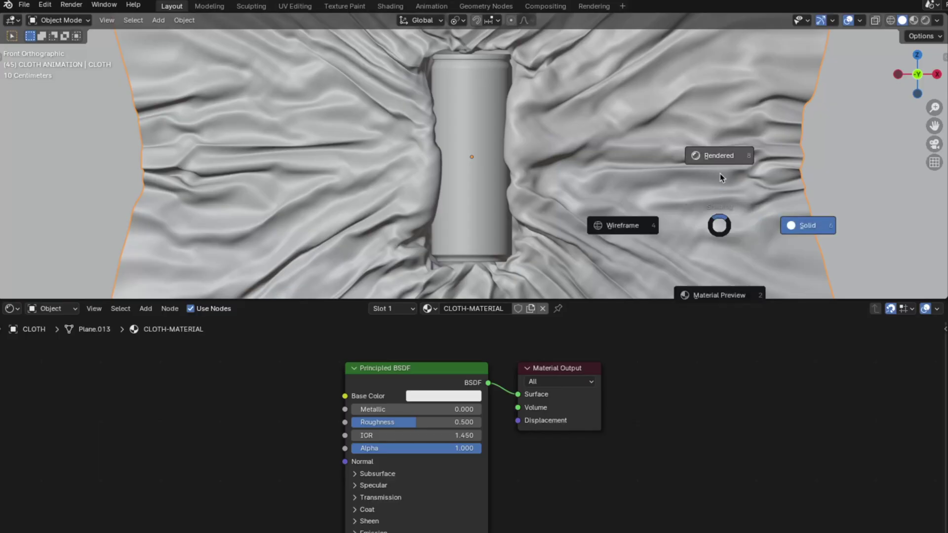
{"action": "left_click", "coordinate": [720, 174]}
{"action": "left_click", "coordinate": [881, 168]}
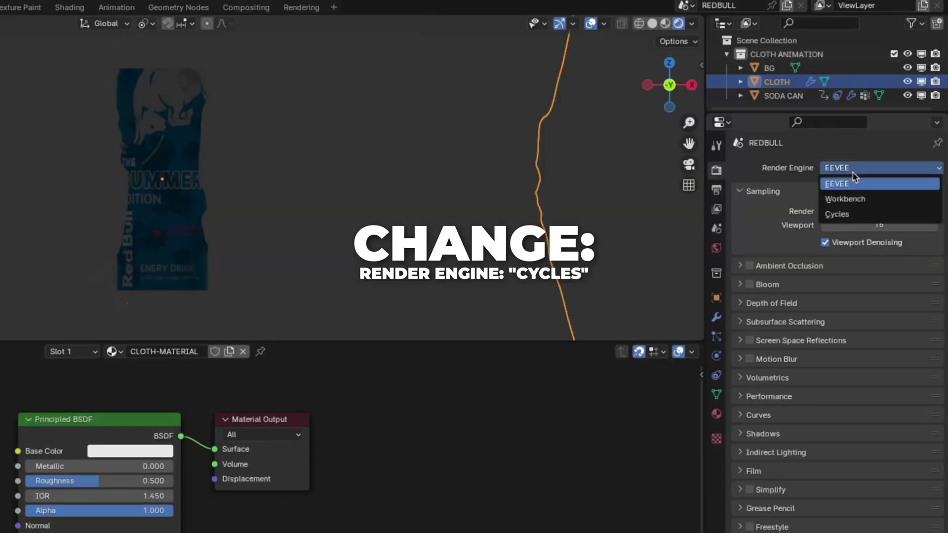
{"action": "left_click", "coordinate": [848, 214]}
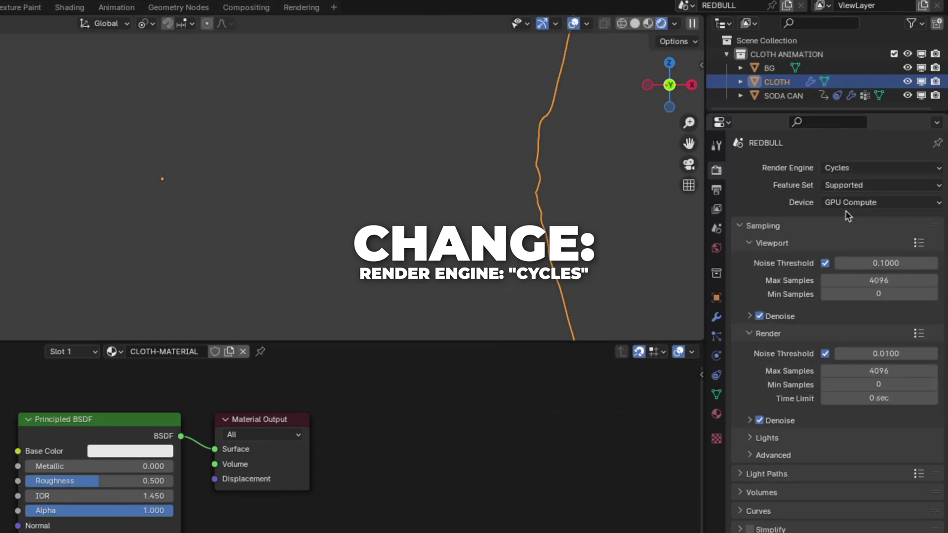
{"action": "left_click", "coordinate": [846, 205]}
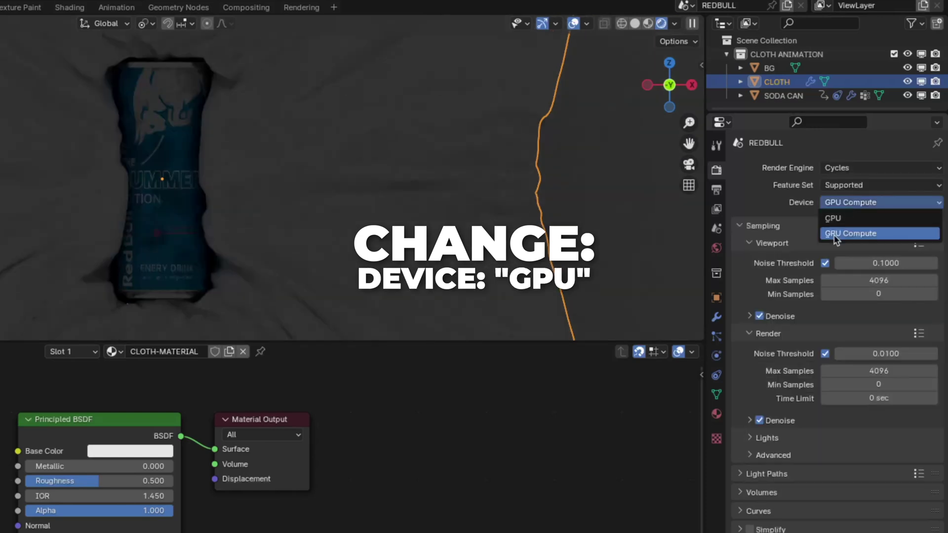
{"action": "left_click", "coordinate": [849, 235]}
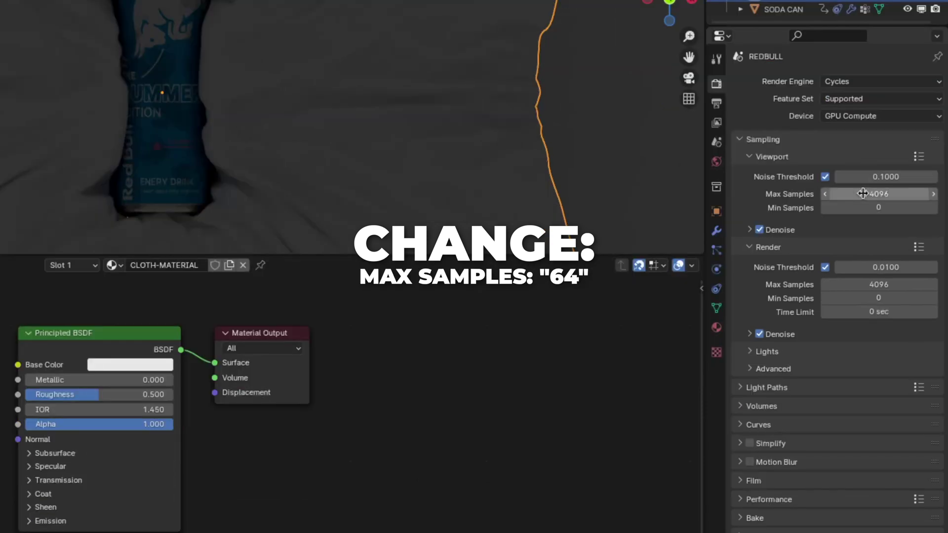
Set the viewport sampling's Max Samples to 64
{"action": "double_click", "coordinate": [864, 280]}
{"action": "type", "text": "64"}
{"action": "key", "text": "Return"}
Set the final render sampling to a Noise Threshold of 0.1 and Max Samples of 300
{"action": "double_click", "coordinate": [868, 267]}
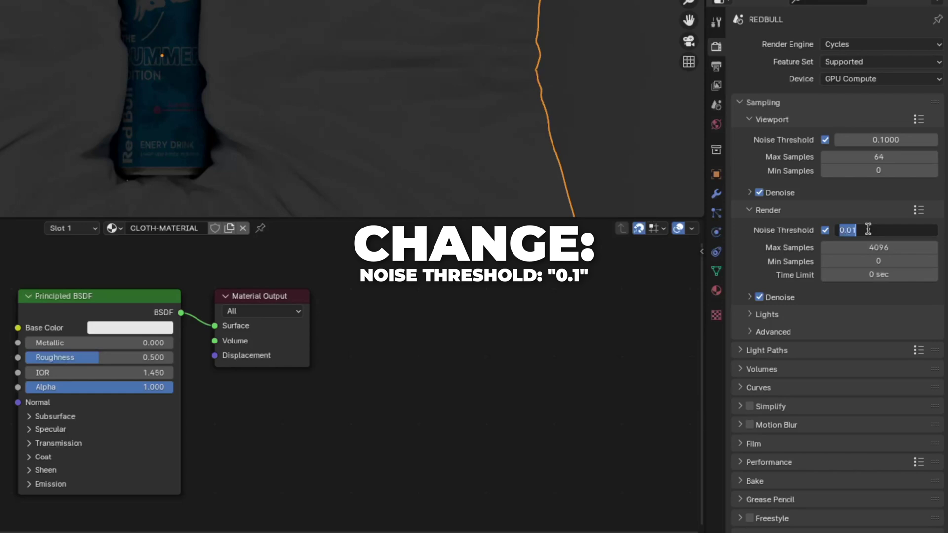
{"action": "type", "text": "0."}
{"action": "key", "text": "Return"}
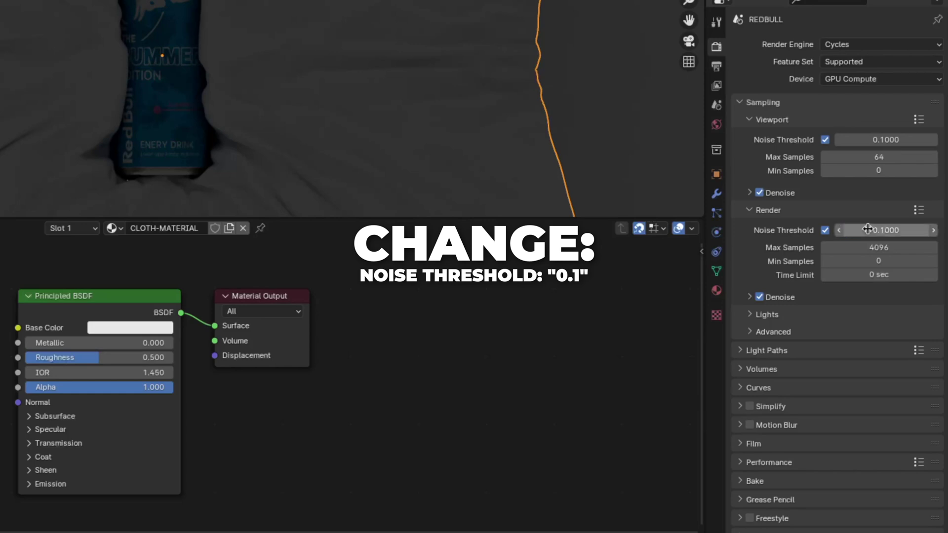
{"action": "double_click", "coordinate": [866, 246]}
{"action": "type", "text": "300"}
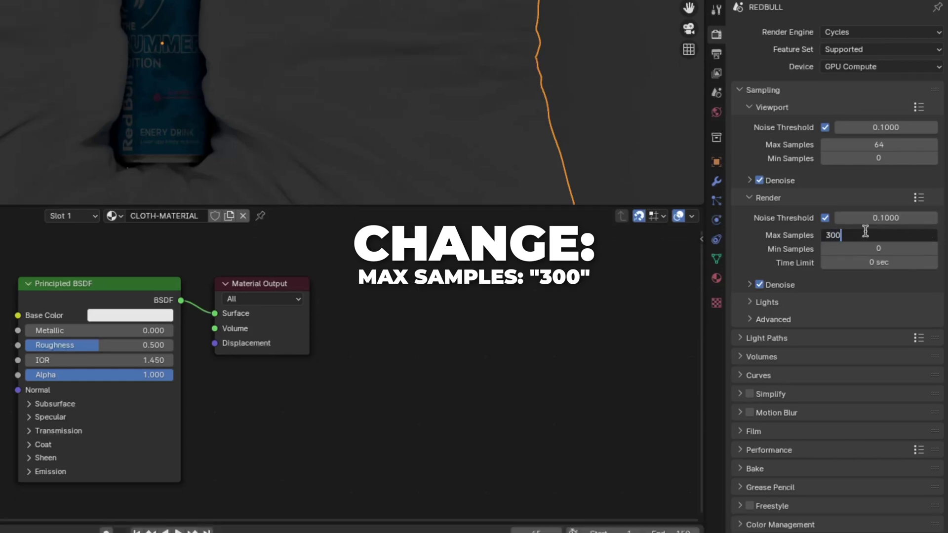
{"action": "key", "text": "Return"}
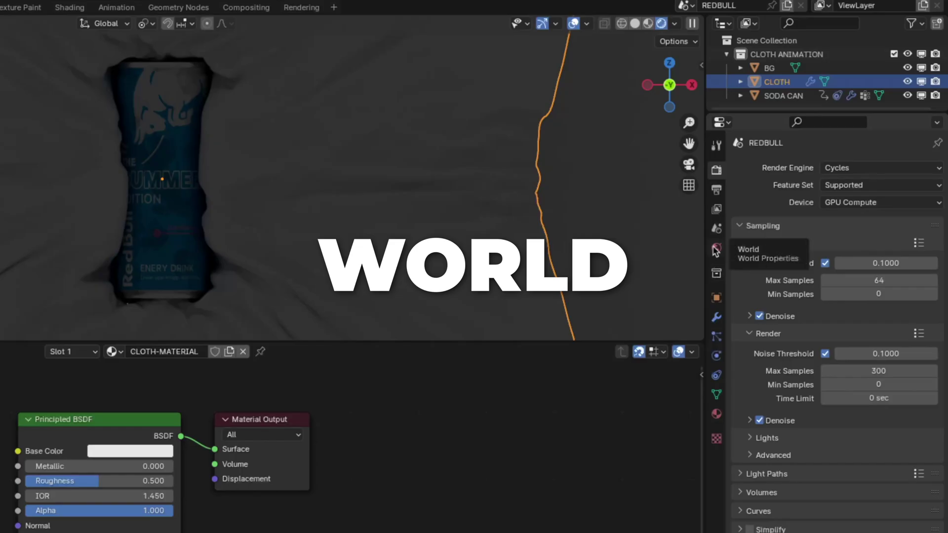
Give the world background an Environment Texture colour and load the HDRI peppermint_powerplant_4k.exr into it
{"action": "left_click", "coordinate": [717, 248]}
{"action": "left_click", "coordinate": [822, 256]}
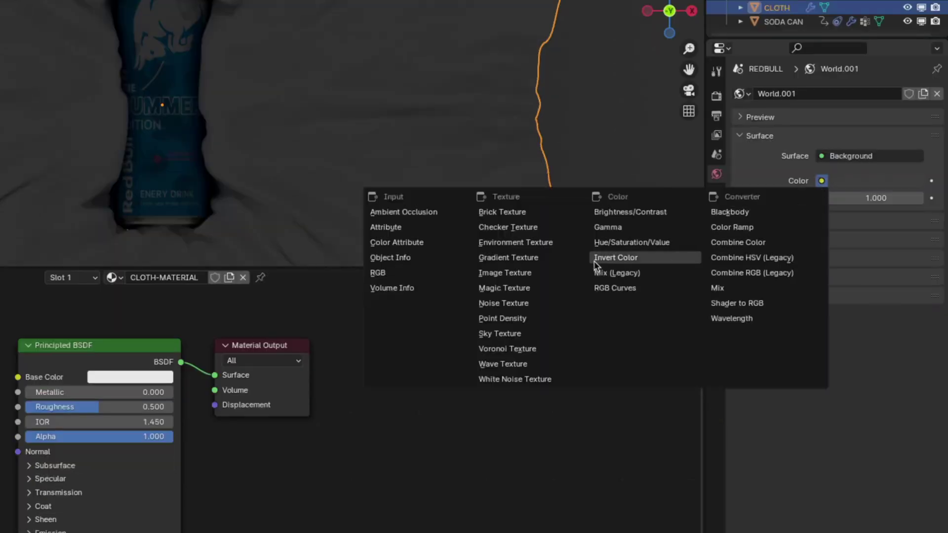
{"action": "left_click", "coordinate": [546, 249]}
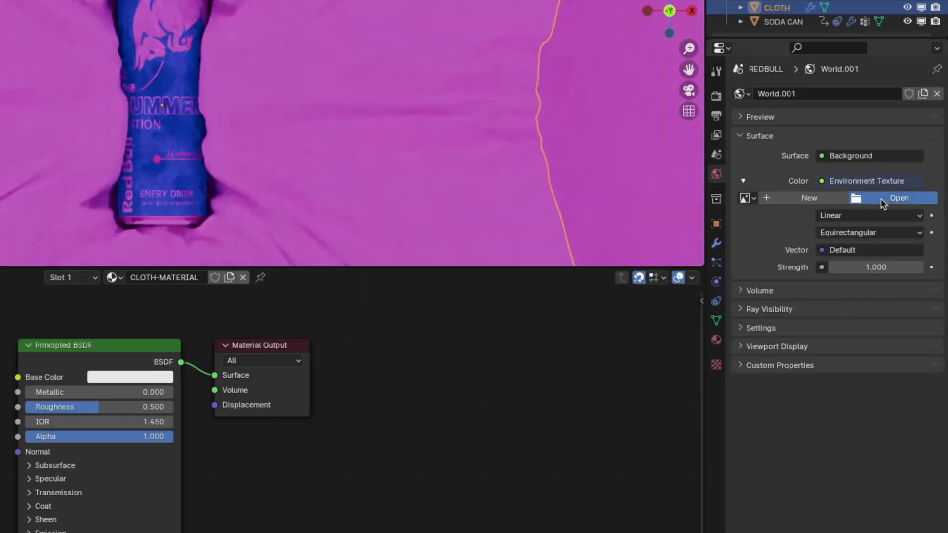
{"action": "left_click", "coordinate": [889, 226]}
{"action": "left_click", "coordinate": [322, 334]}
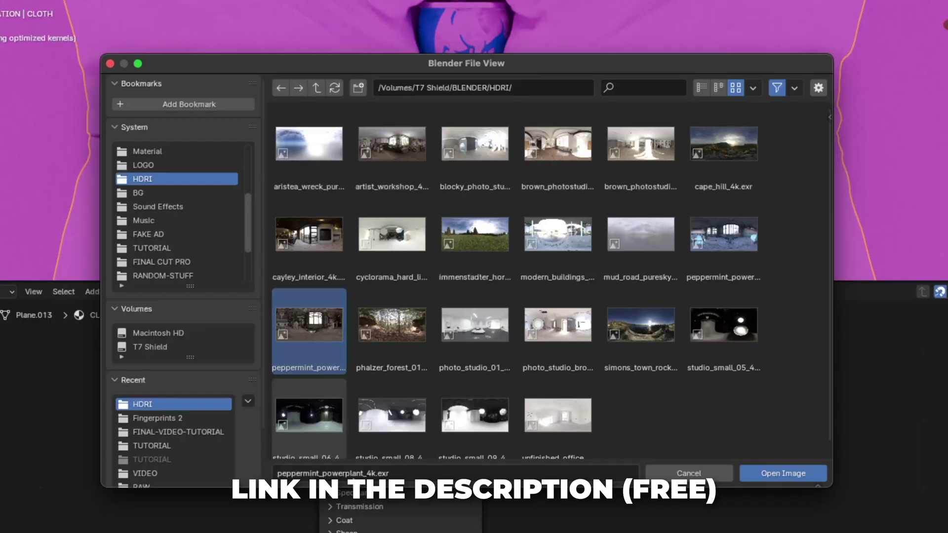
{"action": "left_click", "coordinate": [782, 471]}
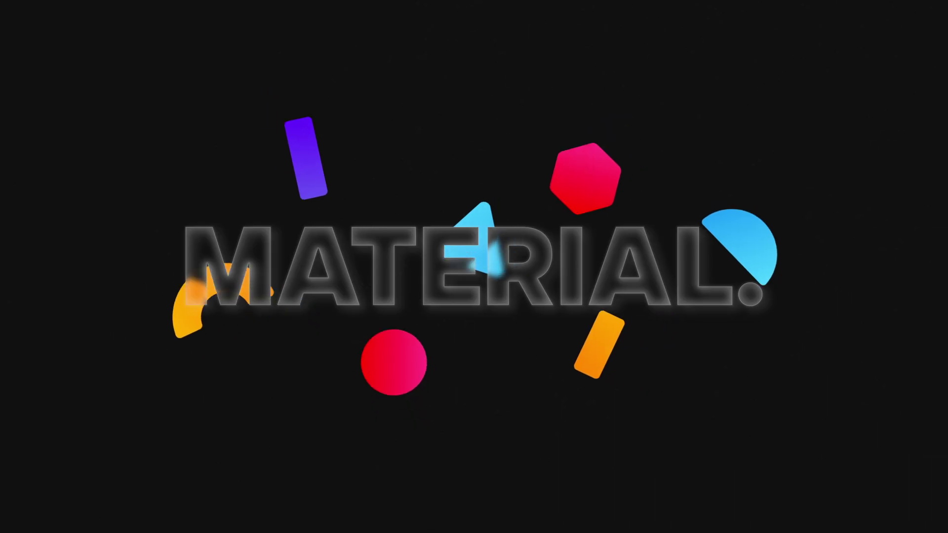
Add a Color Ramp node to CLOTH-MATERIAL and connect its Color output to the Principled BSDF's Base Color
{"action": "key", "text": "shift+a"}
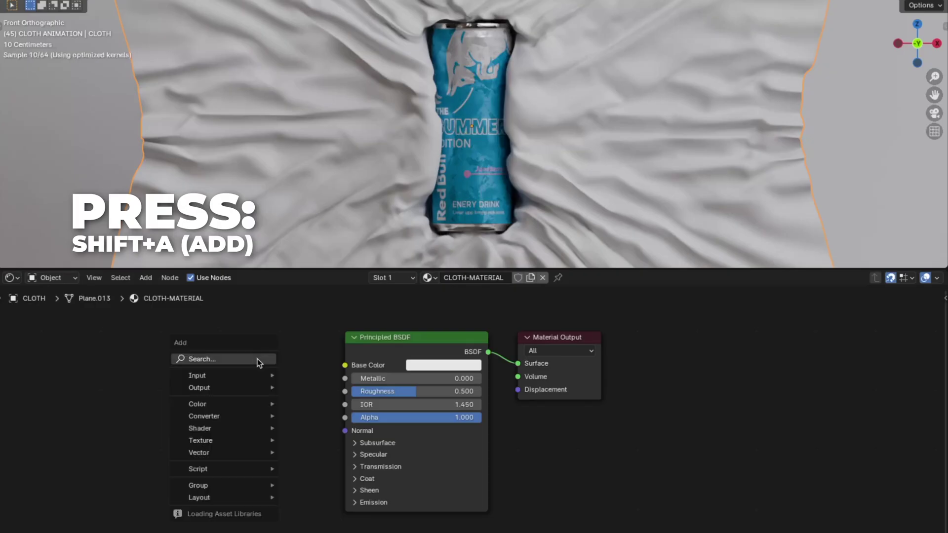
{"action": "type", "text": "color ramp"}
{"action": "key", "text": "Return"}
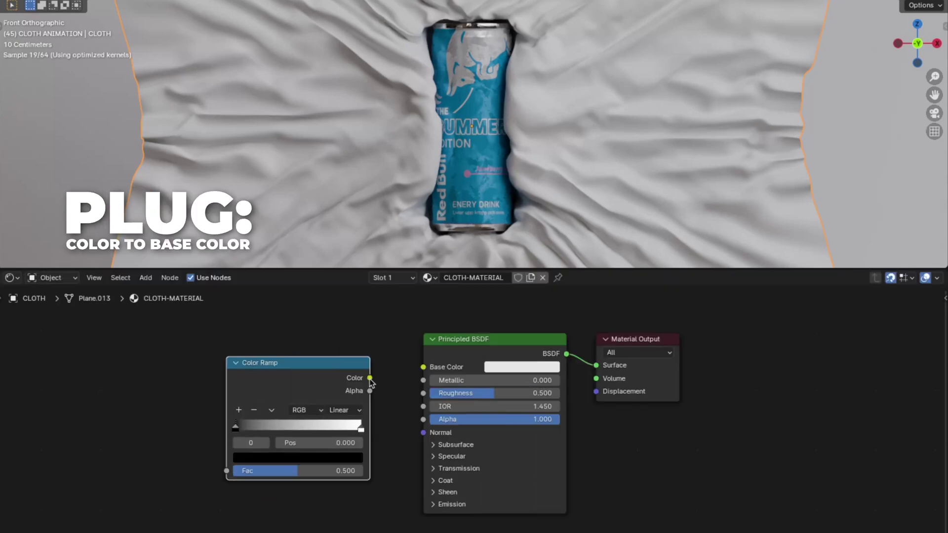
{"action": "left_click_drag", "start_coordinate": [370, 379], "coordinate": [423, 367]}
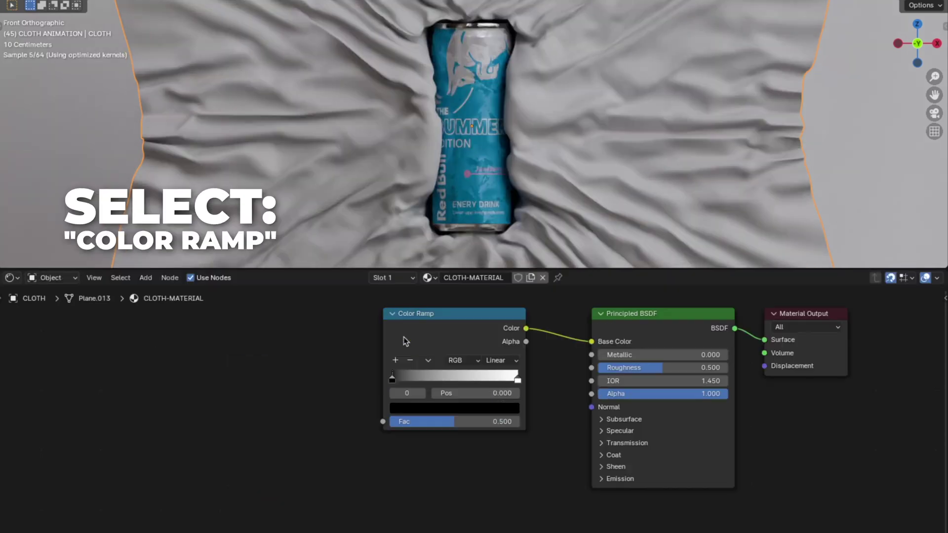
Duplicate the Color Ramp below the original, set its black stop to hex ADADAD and connect its Color to Roughness
{"action": "key", "text": "shift+d"}
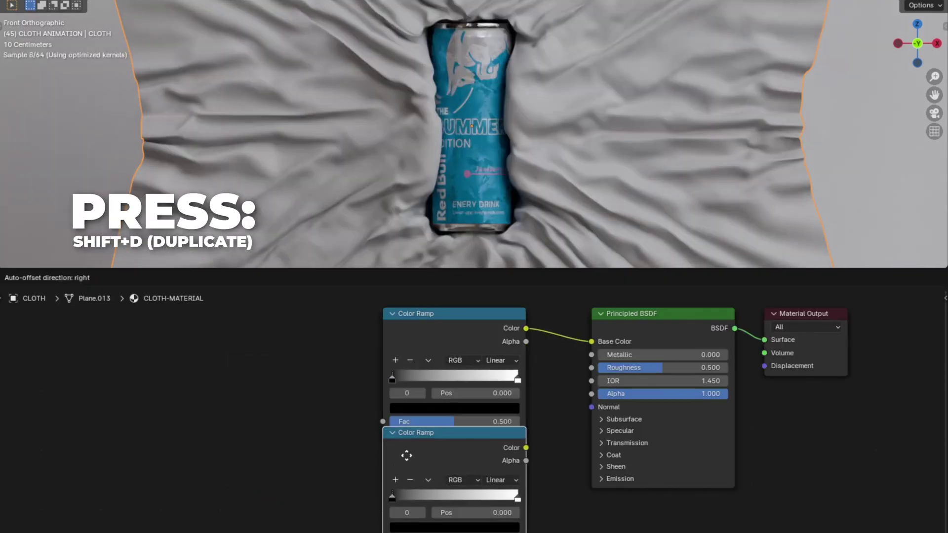
{"action": "left_click", "coordinate": [405, 472]}
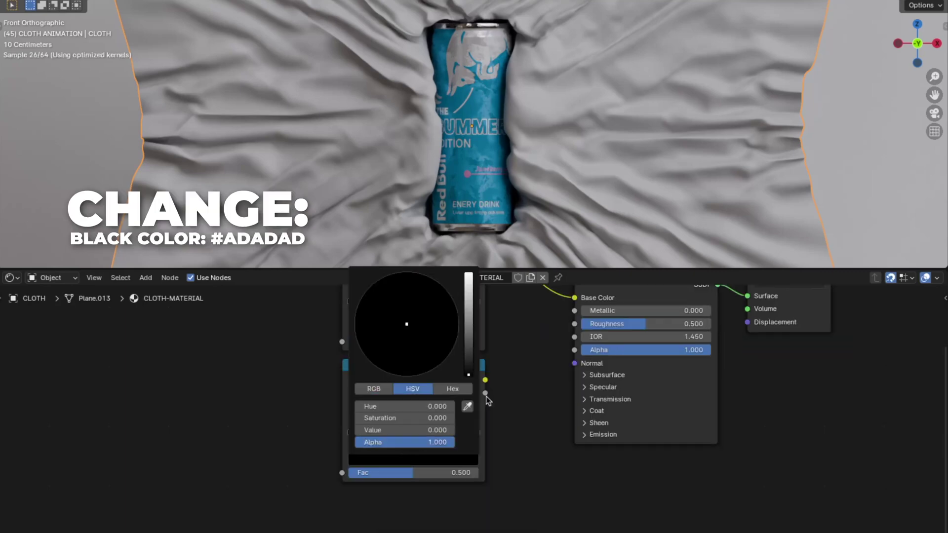
{"action": "left_click", "coordinate": [453, 389]}
{"action": "left_click", "coordinate": [423, 406]}
{"action": "type", "text": "ADADAD"}
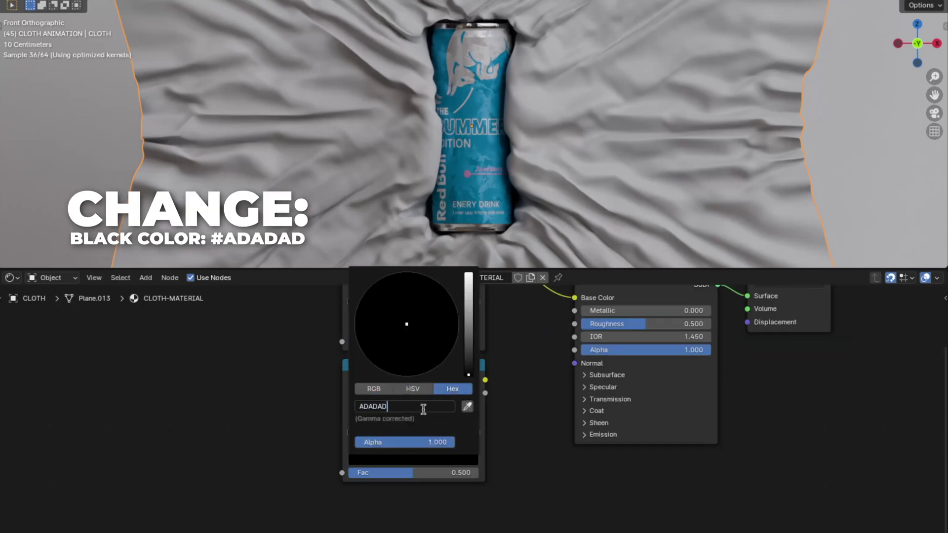
{"action": "key", "text": "Return"}
{"action": "left_click_drag", "start_coordinate": [486, 379], "coordinate": [575, 324]}
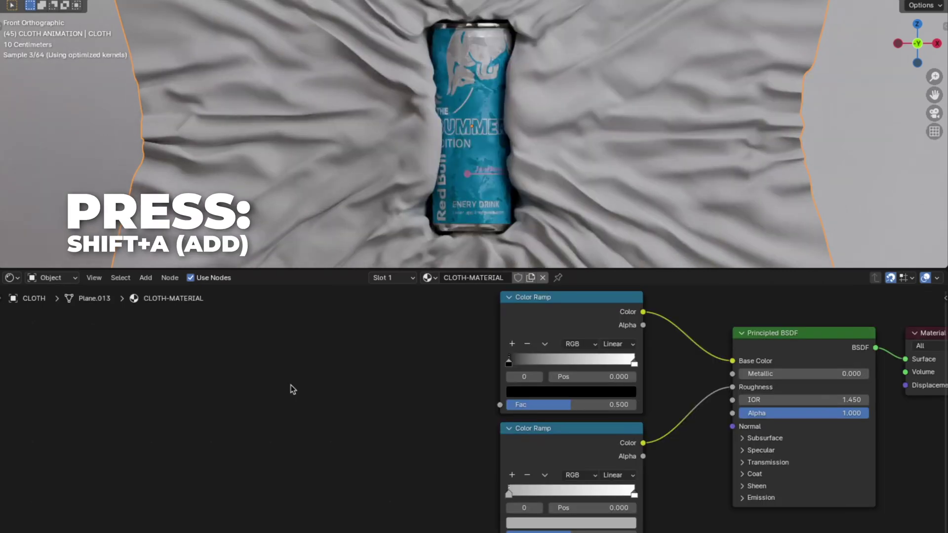
Add a Mix Color node and connect its Result to the Fac inputs of both Color Ramps
{"action": "key", "text": "shift+a"}
{"action": "left_click", "coordinate": [291, 388]}
{"action": "type", "text": "mix"}
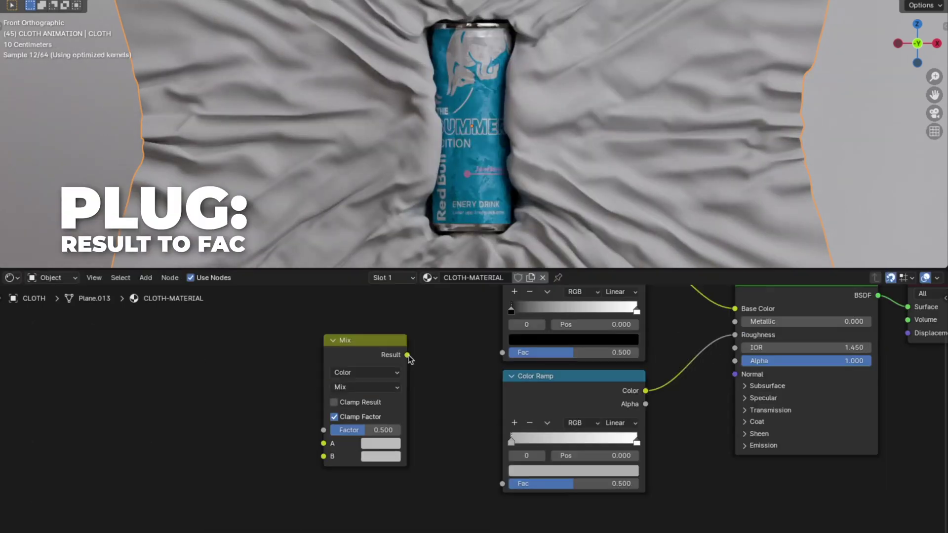
{"action": "left_click_drag", "start_coordinate": [408, 354], "coordinate": [482, 413]}
{"action": "left_click_drag", "start_coordinate": [483, 413], "coordinate": [502, 484]}
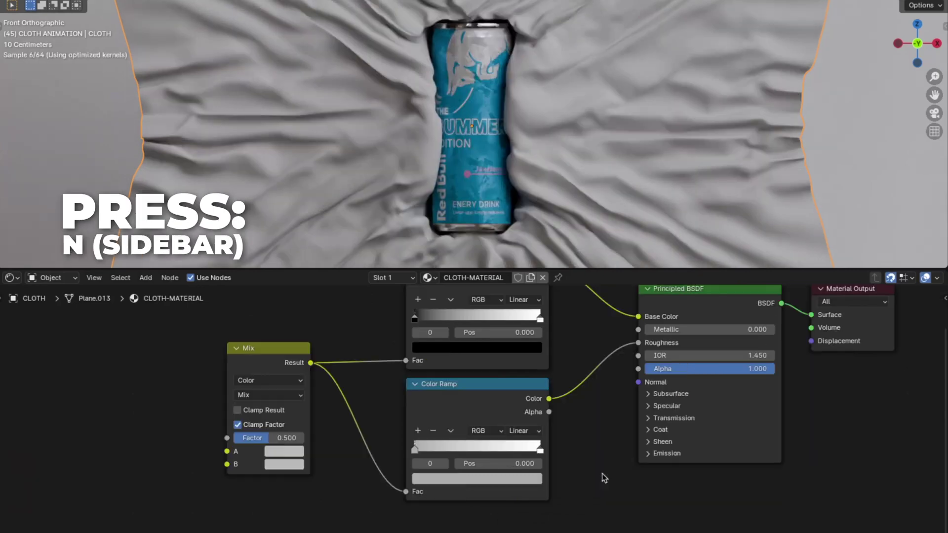
Label the Color Ramp feeding Roughness as "Color Ramp #2" in the node properties
{"action": "key", "text": "n"}
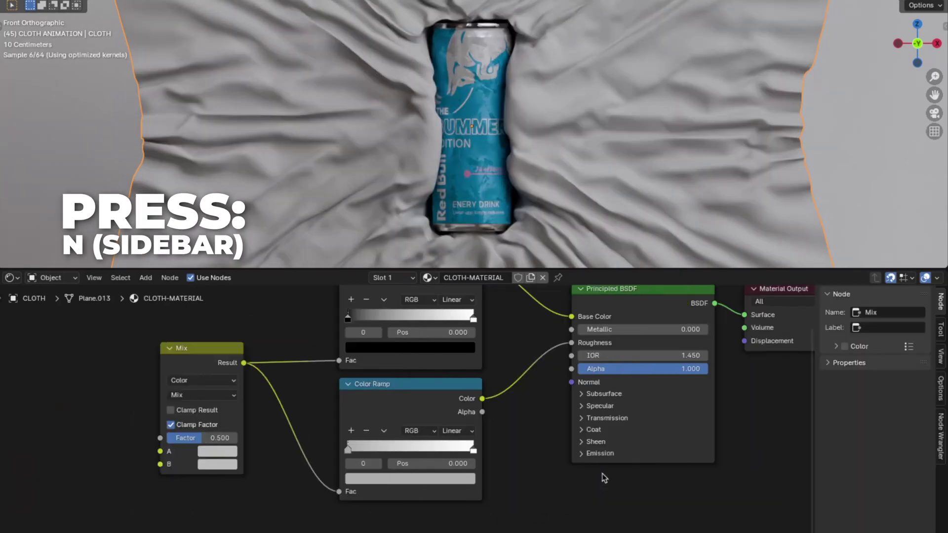
{"action": "left_click", "coordinate": [416, 399]}
{"action": "left_click", "coordinate": [892, 348]}
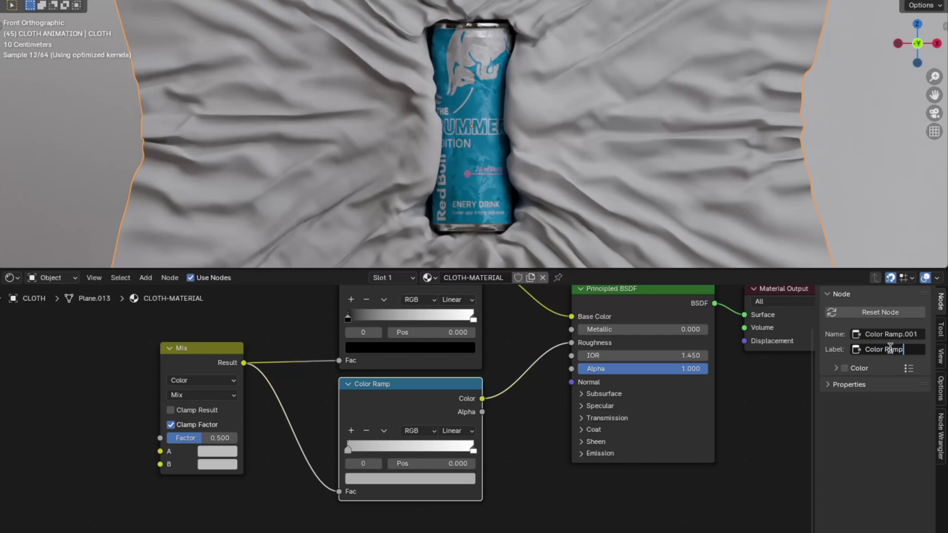
{"action": "type", "text": "Color Ramp #"}
{"action": "type", "text": "2"}
{"action": "key", "text": "Return"}
Duplicate the Base Color ramp, connect the copy's Color to the Mix node's A input and set its black stop position to 0.3
{"action": "left_click", "coordinate": [520, 345]}
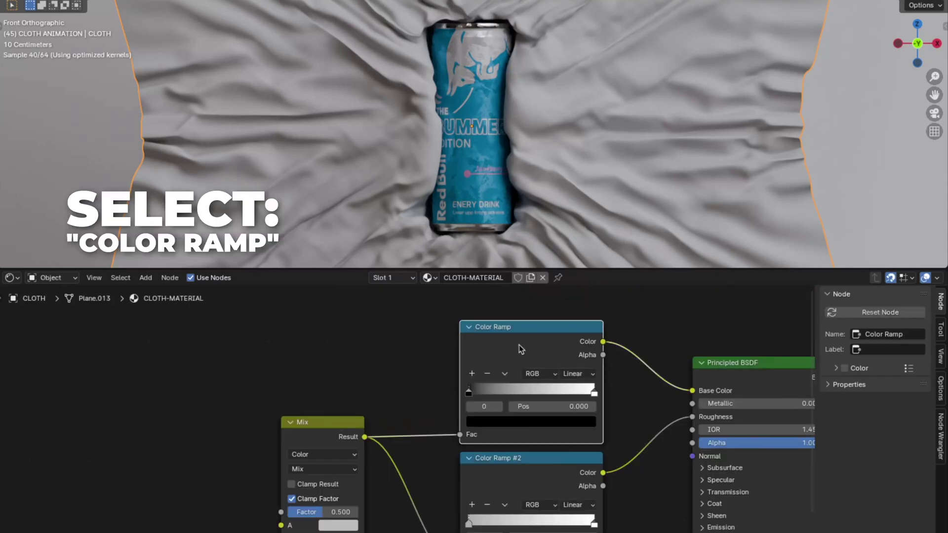
{"action": "key", "text": "shift+d"}
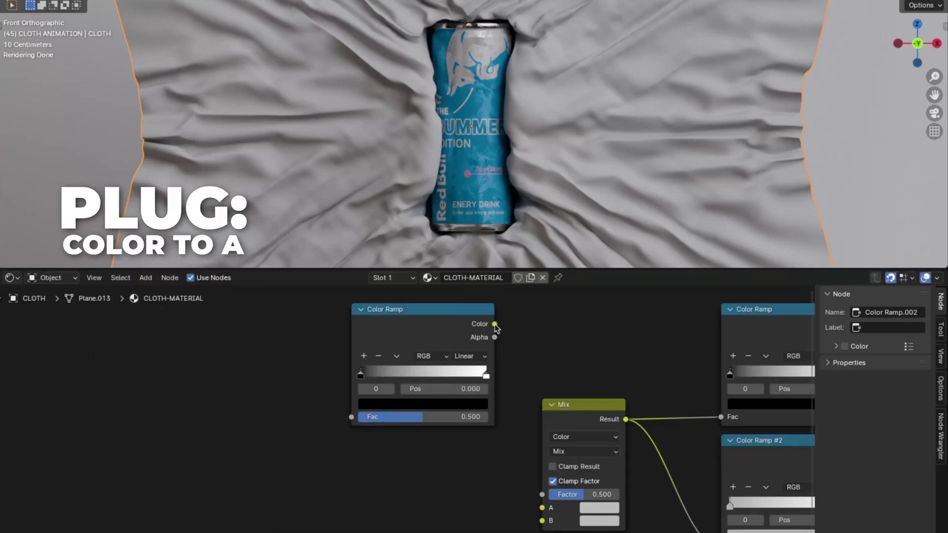
{"action": "left_click_drag", "start_coordinate": [494, 324], "coordinate": [537, 507]}
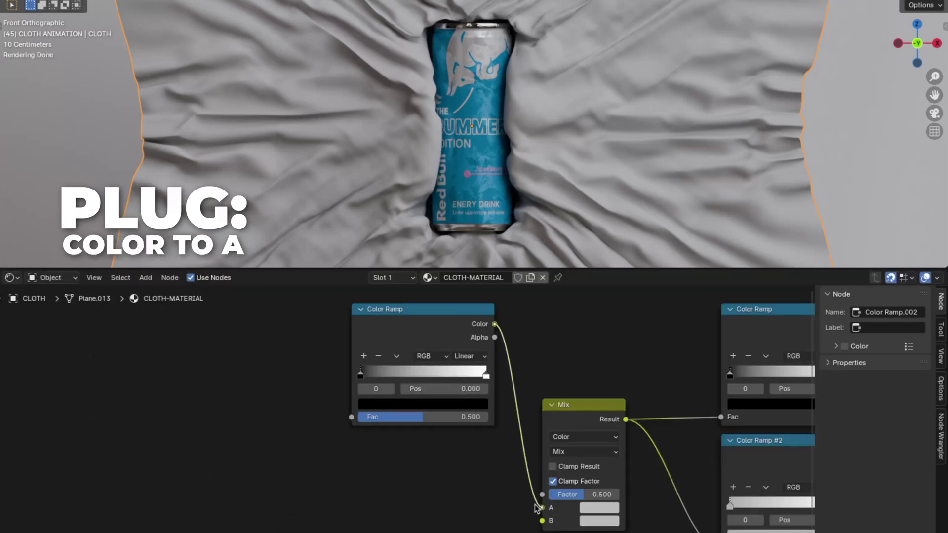
{"action": "left_click", "coordinate": [456, 390]}
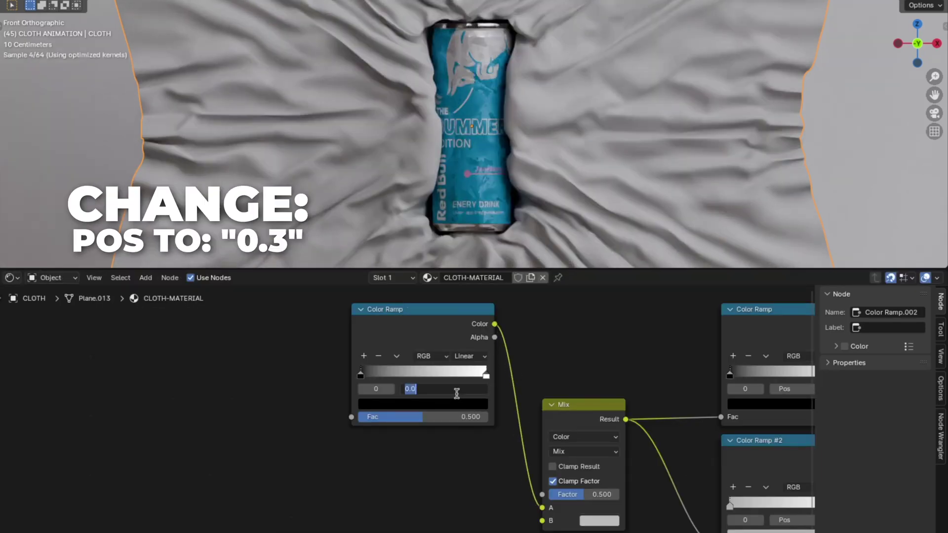
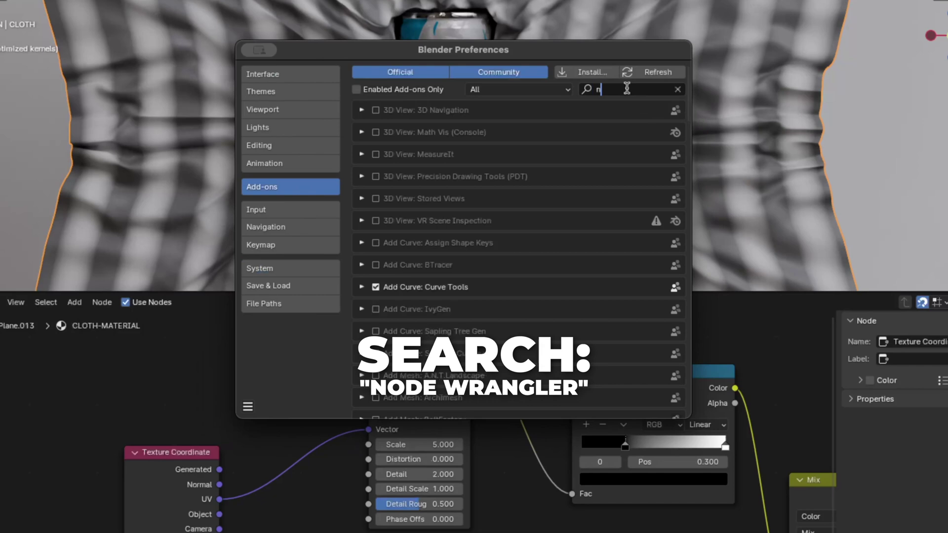
Search the add-ons in the preferences for Node Wrangler
{"action": "type", "text": "nod"}
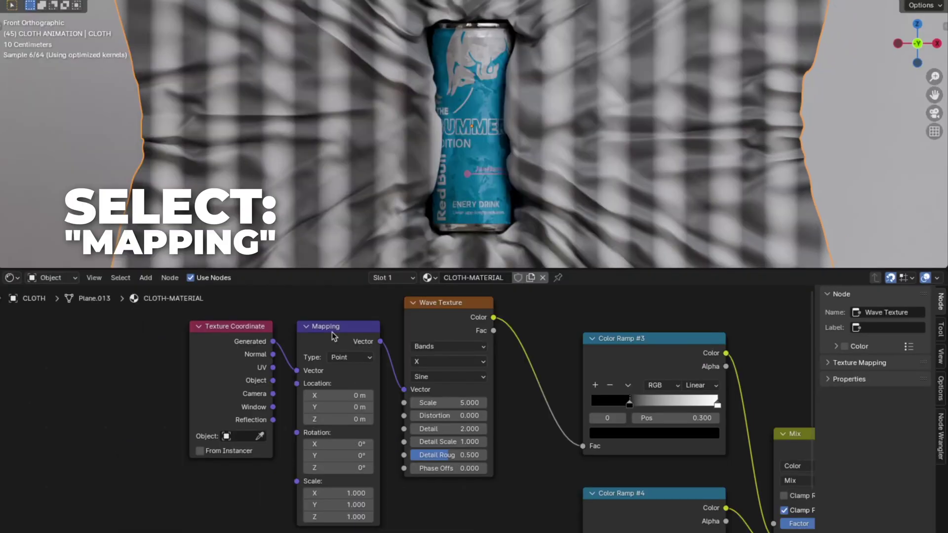
Delete the Mapping node, connect the Texture Coordinate's UV to the Wave Texture's Vector and move the Texture Coordinate node lower
{"action": "left_click", "coordinate": [334, 335]}
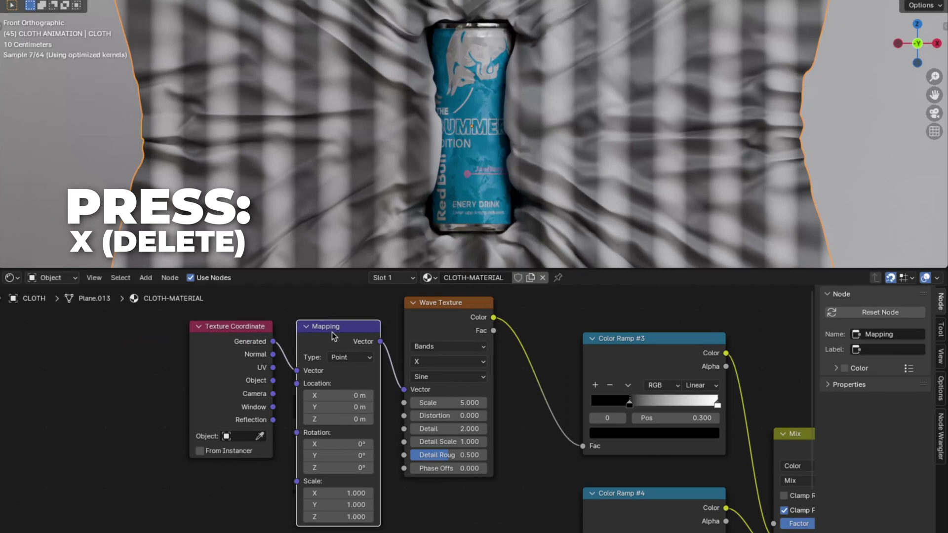
{"action": "key", "text": "x"}
{"action": "left_click_drag", "start_coordinate": [273, 368], "coordinate": [404, 390]}
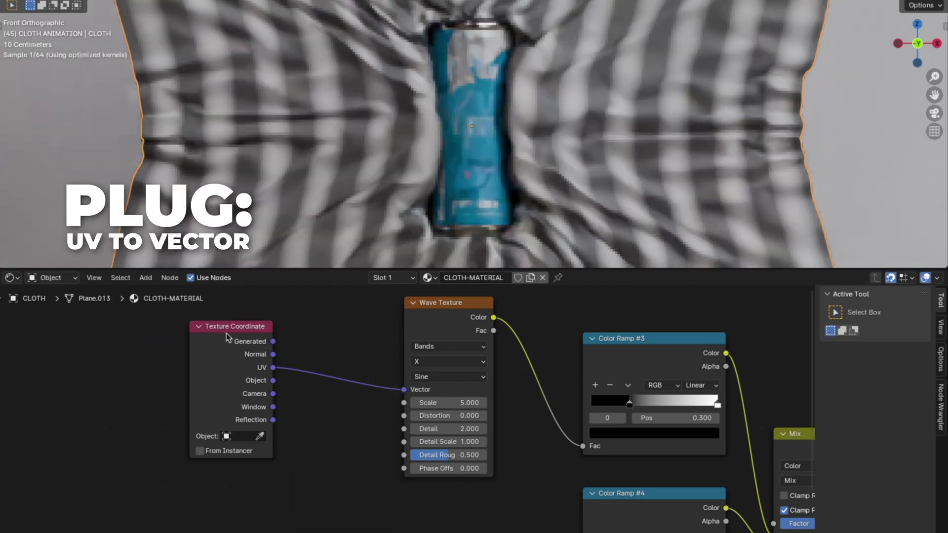
{"action": "left_click_drag", "start_coordinate": [227, 338], "coordinate": [227, 421]}
Switch the Wave Texture's band direction to Y and set its Distortion to 7 and Detail to 15
{"action": "left_click", "coordinate": [448, 362]}
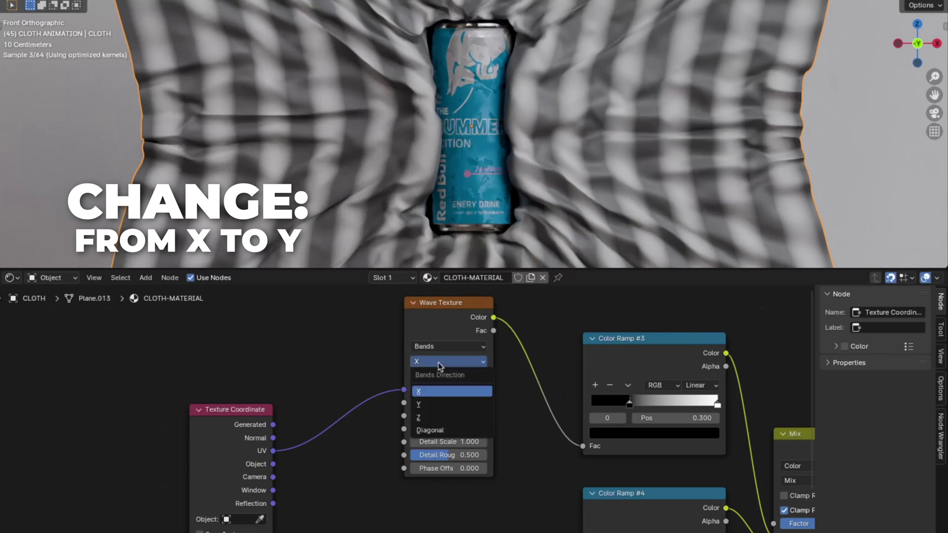
{"action": "left_click", "coordinate": [427, 405]}
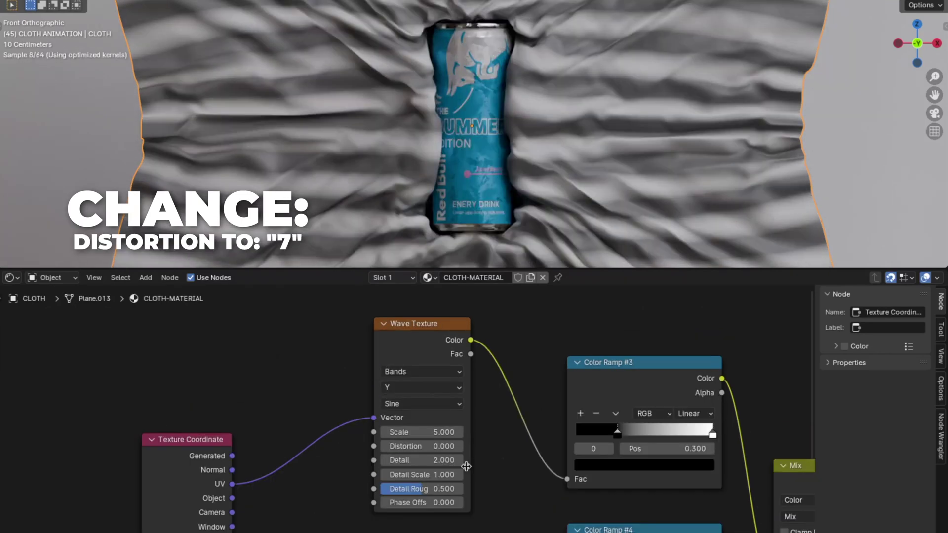
{"action": "left_click", "coordinate": [428, 447]}
{"action": "type", "text": "7"}
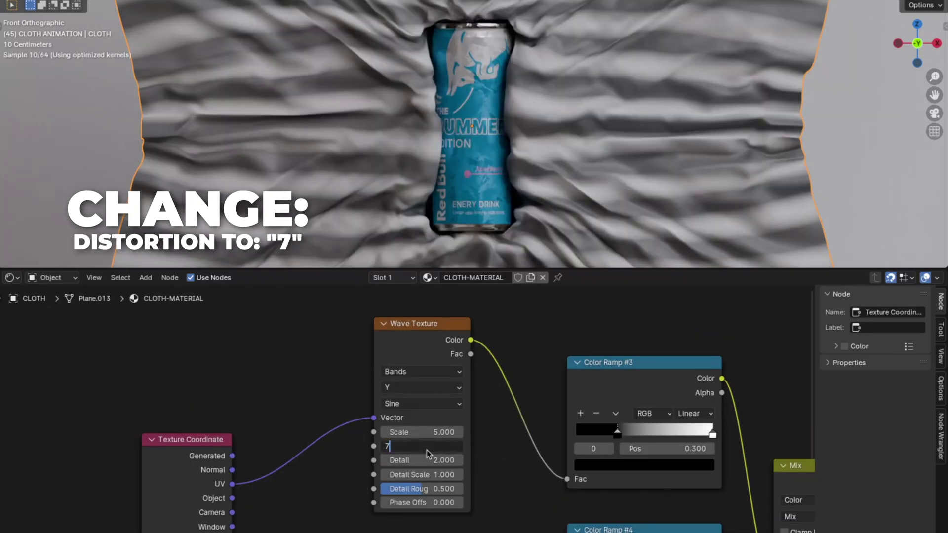
{"action": "key", "text": "Return"}
{"action": "left_click", "coordinate": [426, 460]}
{"action": "type", "text": "15"}
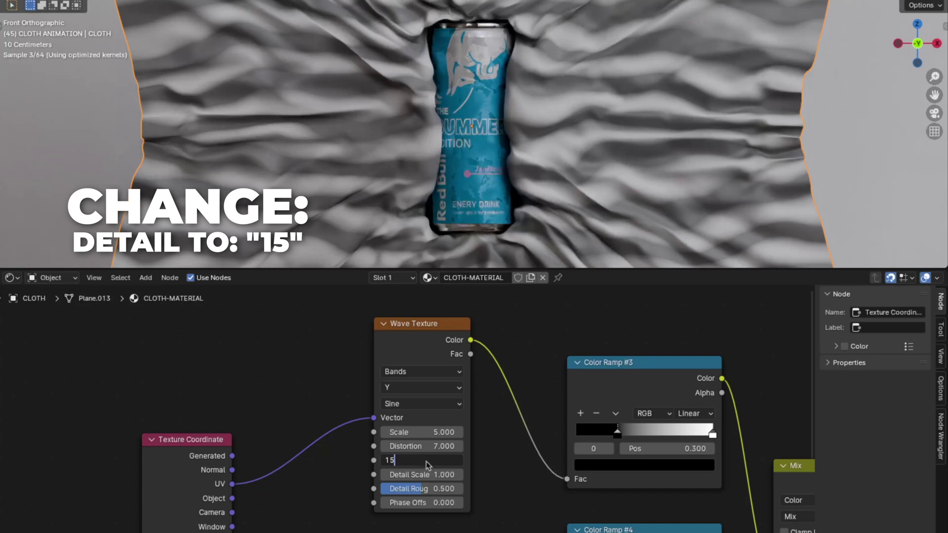
{"action": "key", "text": "Return"}
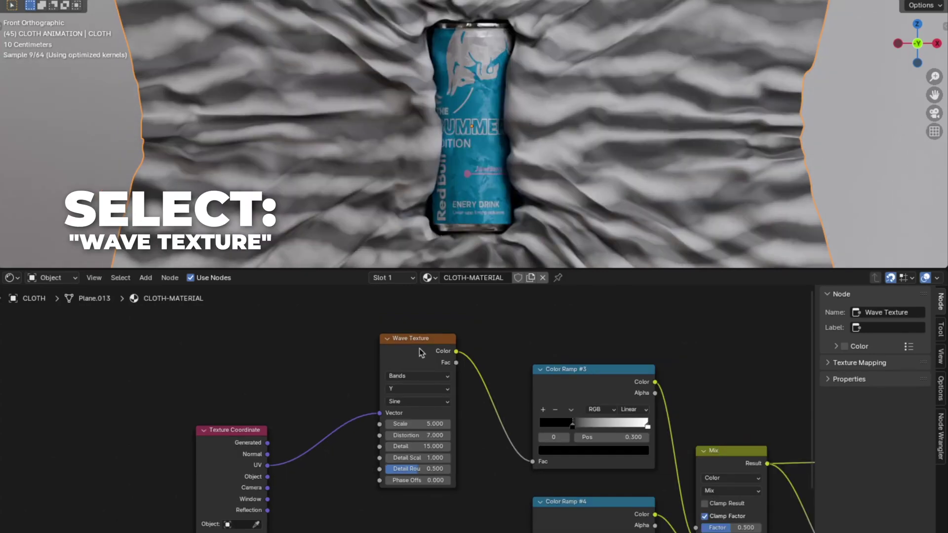
Duplicate the Wave Texture with its UV link, connect the copy's Color to Color Ramp #4's Fac and set its band direction to X
{"action": "left_click", "coordinate": [435, 346]}
{"action": "scroll", "coordinate": [481, 439], "scroll_direction": "down", "scroll_amount": 3, "text": "shift"}
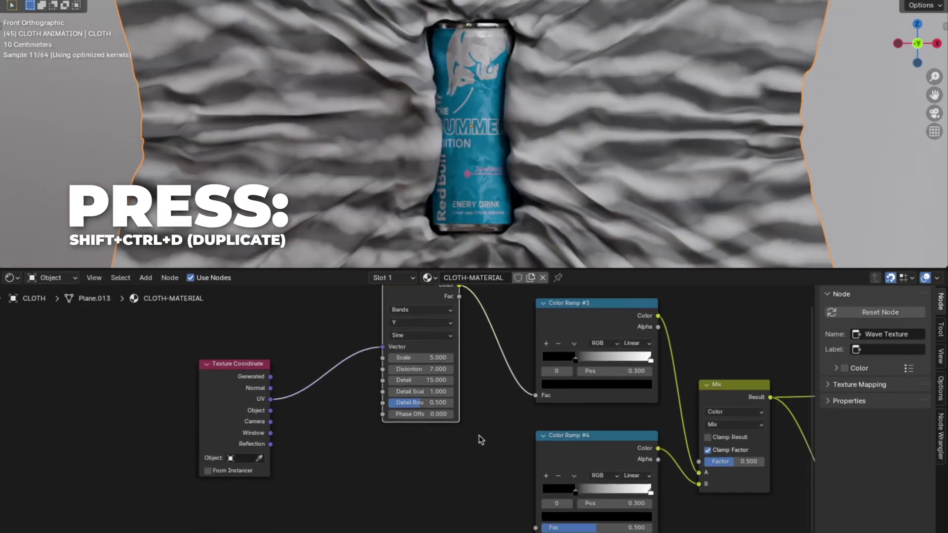
{"action": "key", "text": "shift+ctrl+d"}
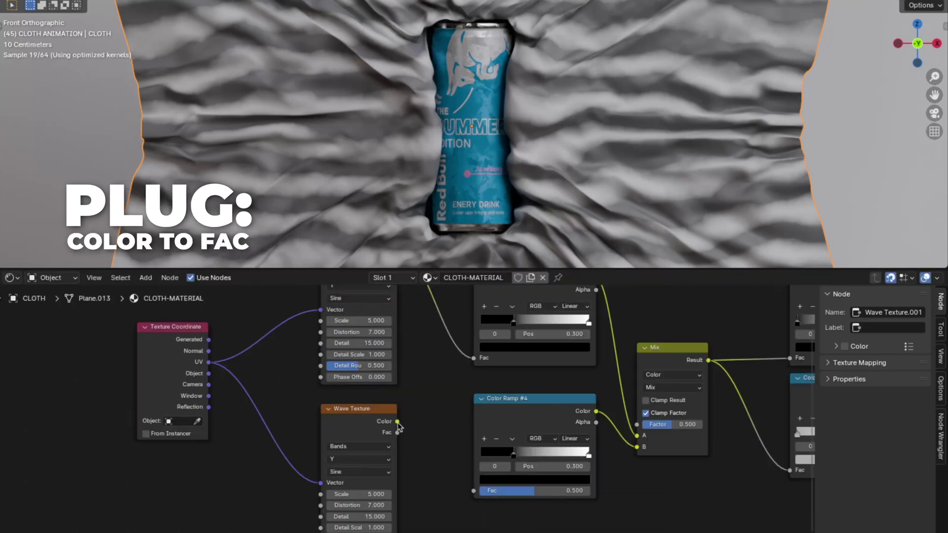
{"action": "left_click_drag", "start_coordinate": [397, 421], "coordinate": [474, 491]}
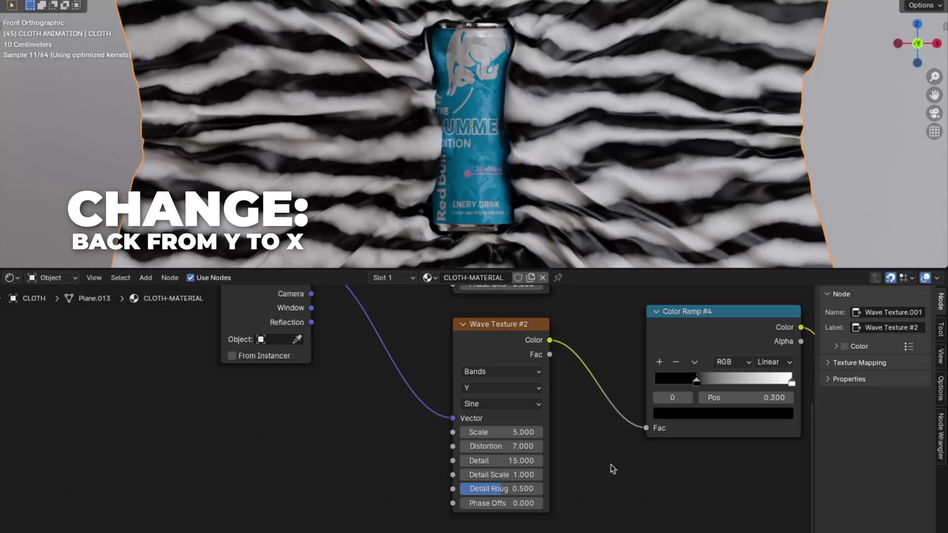
{"action": "left_click", "coordinate": [522, 390]}
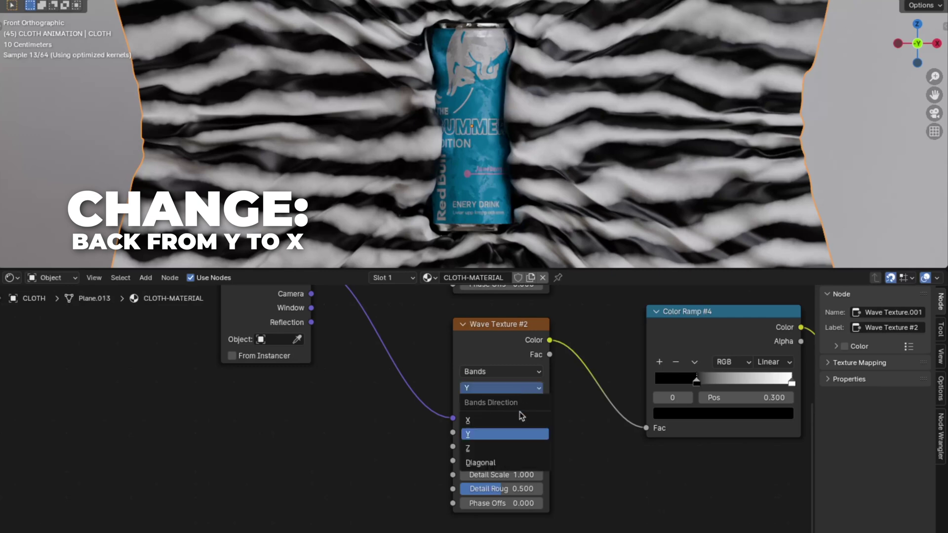
{"action": "left_click", "coordinate": [519, 420]}
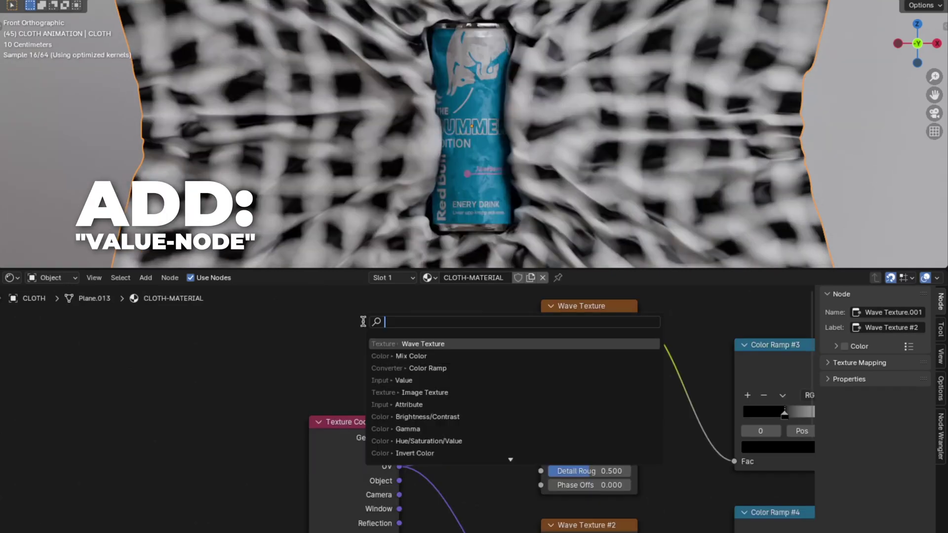
Add a Value node, connect it to the Wave Texture's Scale and open its value for editing
{"action": "type", "text": "value"}
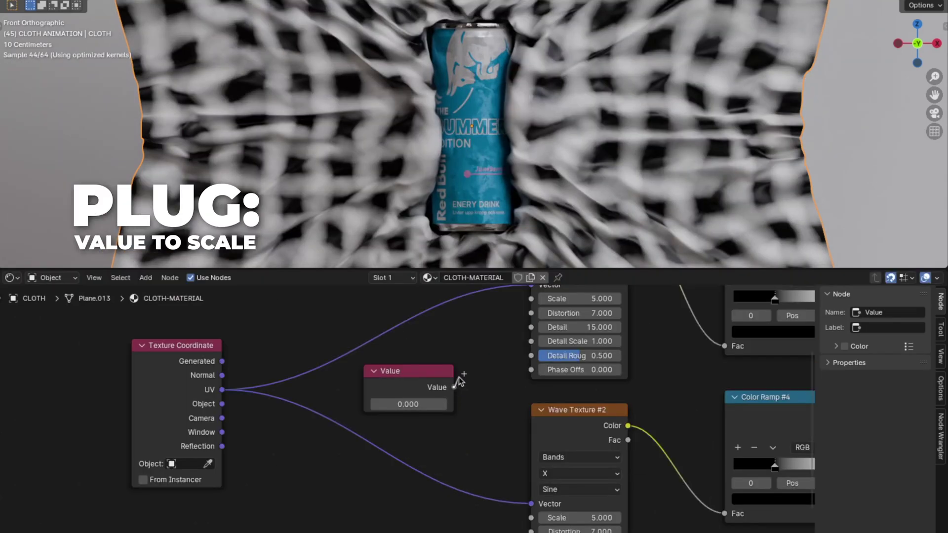
{"action": "left_click_drag", "start_coordinate": [455, 387], "coordinate": [531, 502]}
{"action": "double_click", "coordinate": [416, 389]}
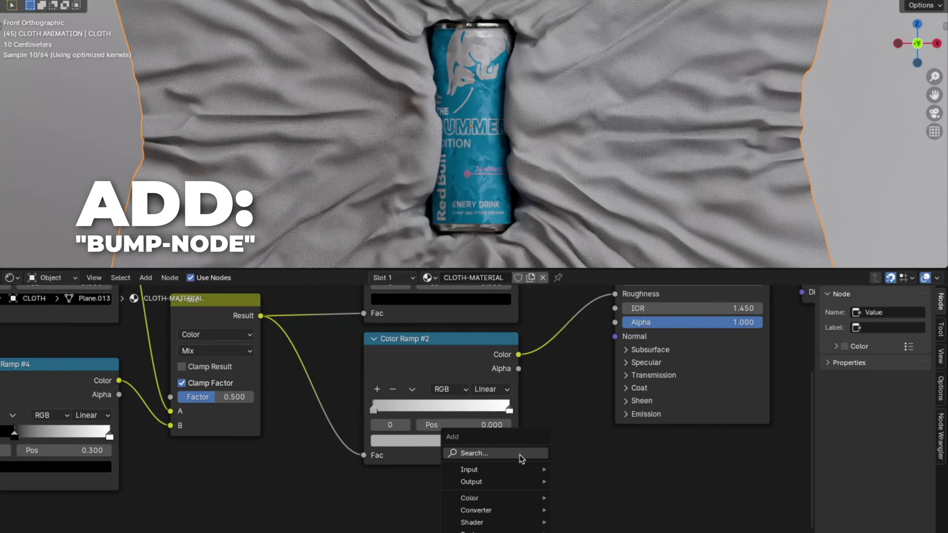
Add a Bump node with a Strength of 0.3 and connect its Normal to the Principled BSDF's Normal
{"action": "type", "text": "bump"}
{"action": "left_click_drag", "start_coordinate": [520, 509], "coordinate": [615, 337]}
{"action": "double_click", "coordinate": [546, 423]}
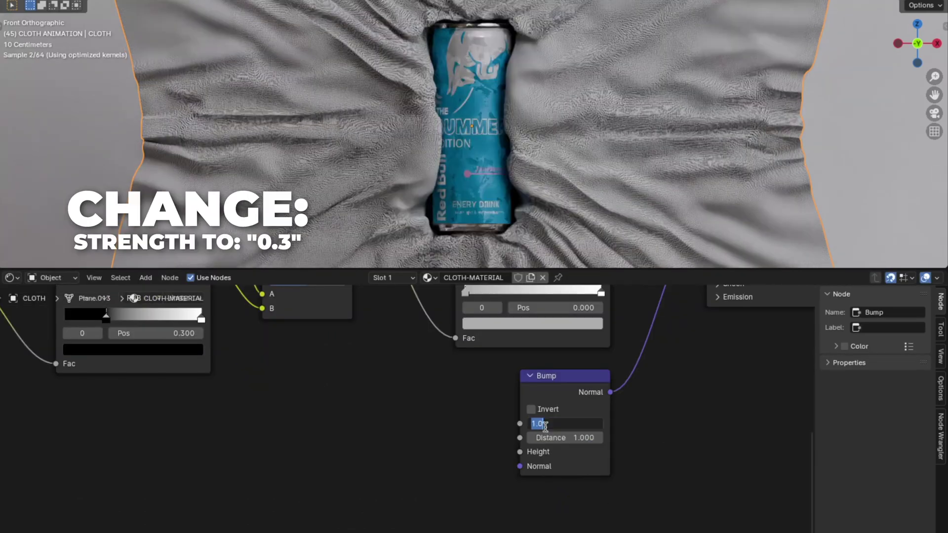
{"action": "type", "text": "0.3"}
{"action": "key", "text": "Return"}
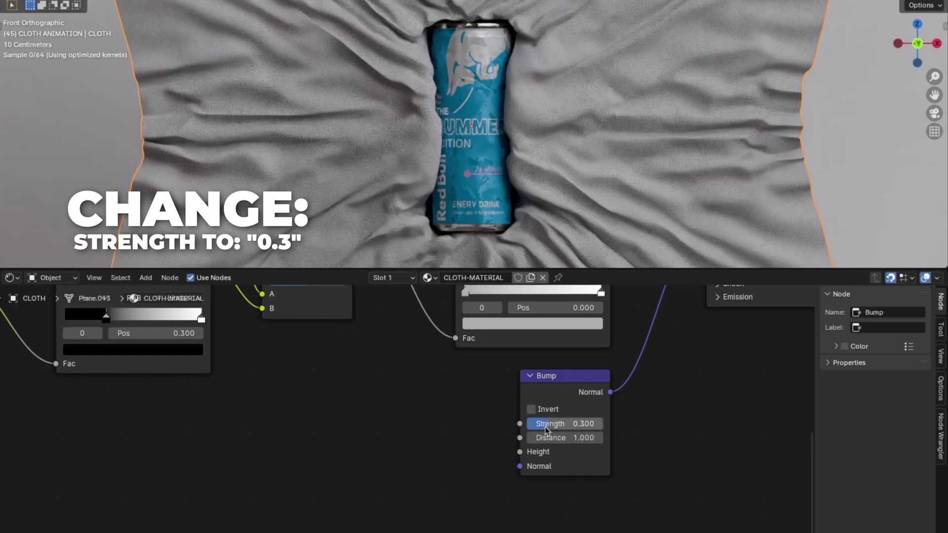
Duplicate the Bump node, connect the copy's Normal output to the first Bump's Normal input and set the copy's Strength to 0.15
{"action": "key", "text": "shift+d"}
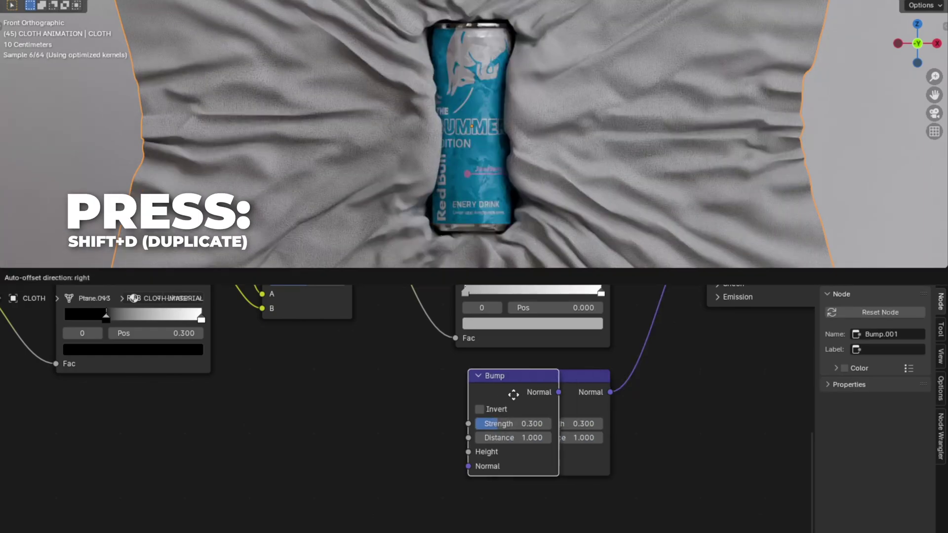
{"action": "left_click", "coordinate": [462, 393]}
{"action": "left_click_drag", "start_coordinate": [494, 392], "coordinate": [516, 467]}
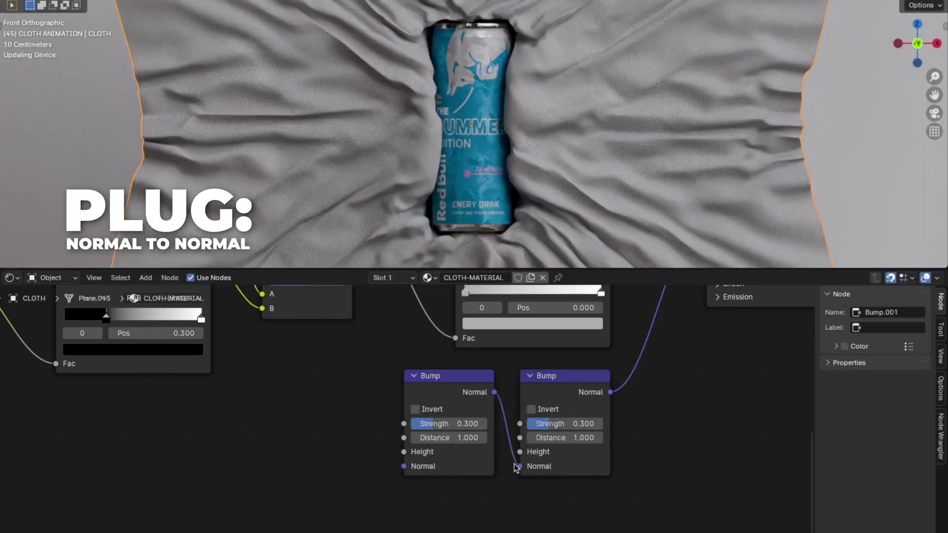
{"action": "double_click", "coordinate": [520, 412]}
{"action": "type", "text": "0.15"}
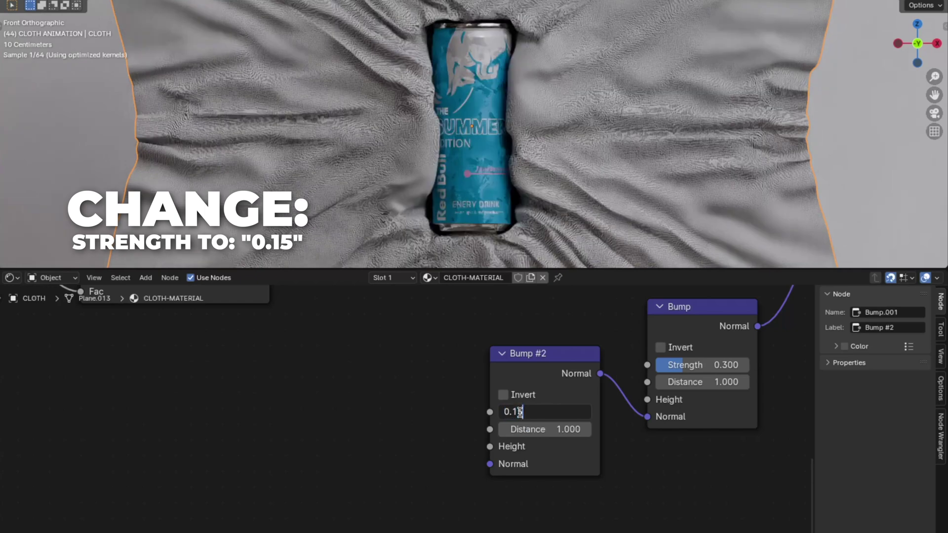
{"action": "key", "text": "Return"}
Duplicate Bump #2 as Bump #3 feeding its Normal input, with Strength 0.4 and the Mix node's Result connected to its Height
{"action": "key", "text": "shift+d"}
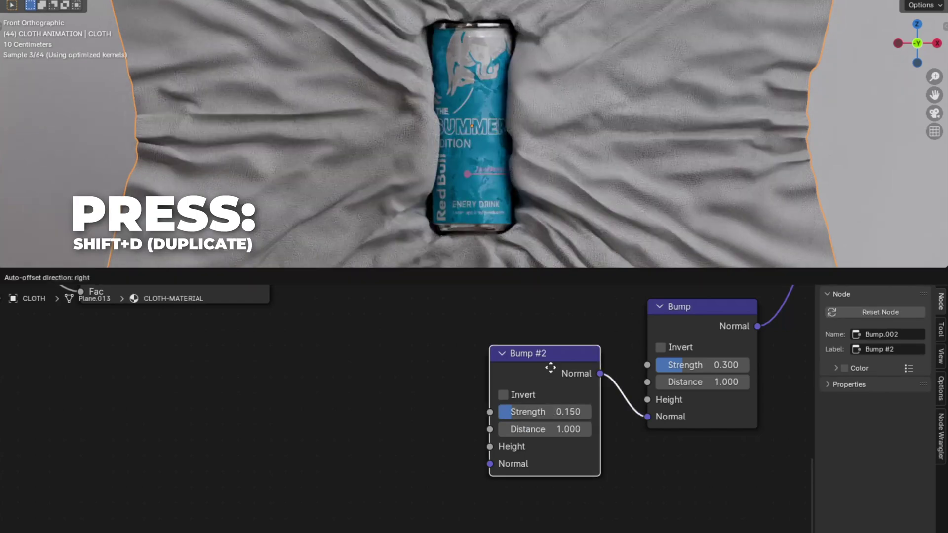
{"action": "left_click", "coordinate": [409, 384]}
{"action": "left_click_drag", "start_coordinate": [459, 390], "coordinate": [490, 465]}
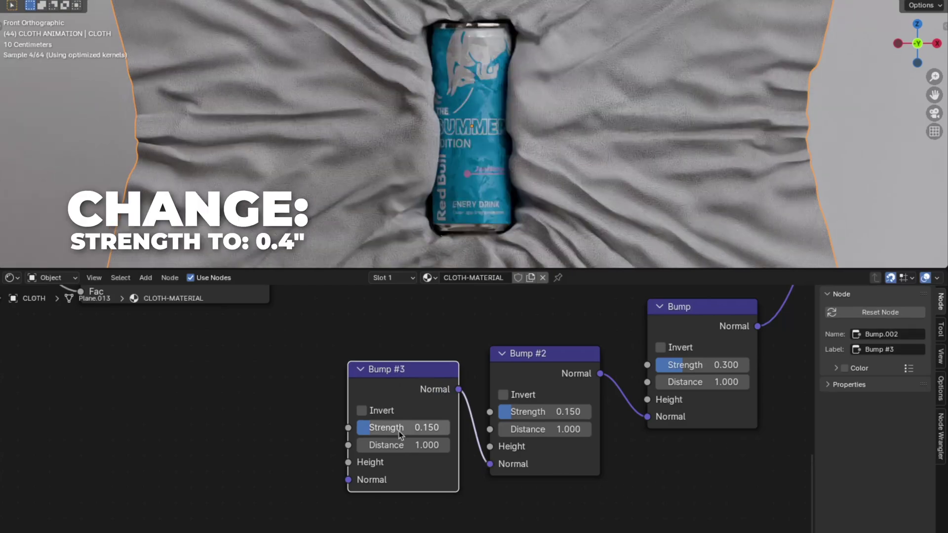
{"action": "double_click", "coordinate": [399, 428]}
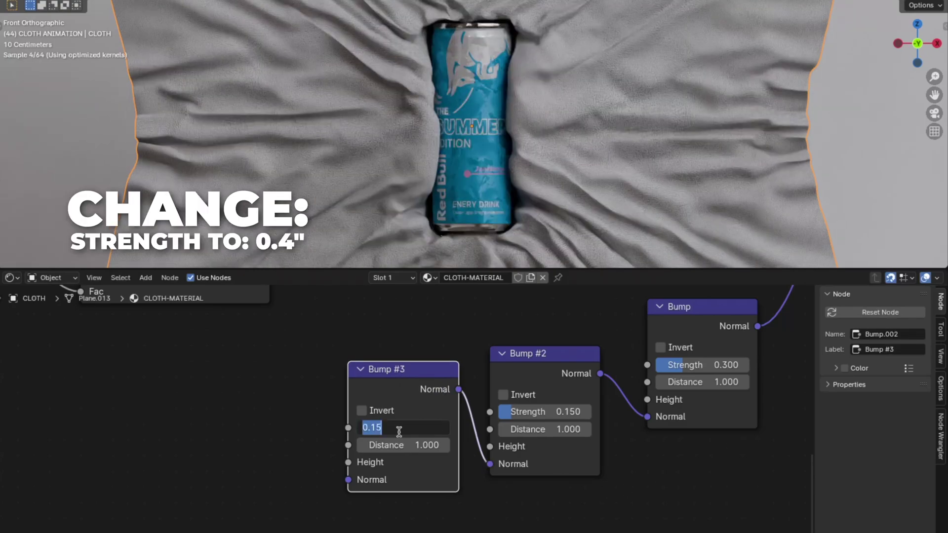
{"action": "type", "text": "0"}
{"action": "key", "text": "Return"}
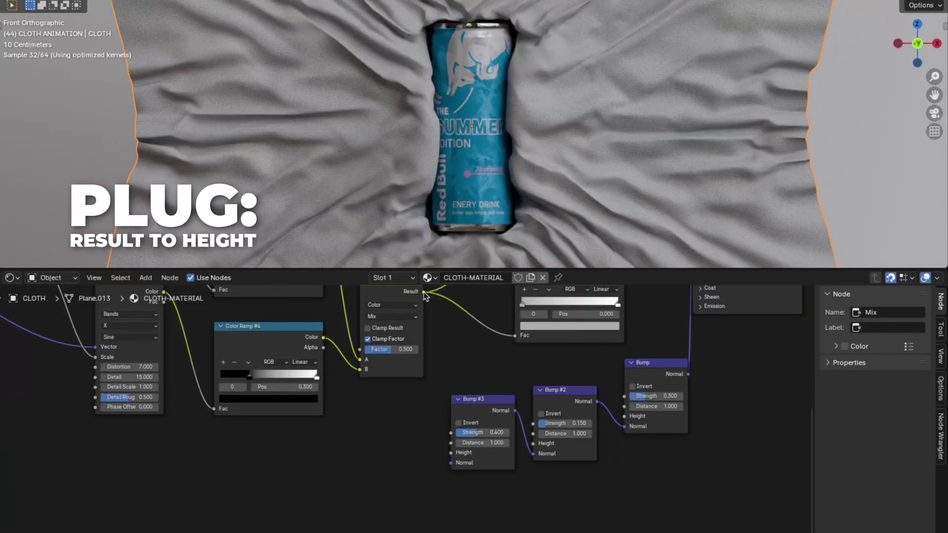
{"action": "left_click_drag", "start_coordinate": [424, 292], "coordinate": [449, 452]}
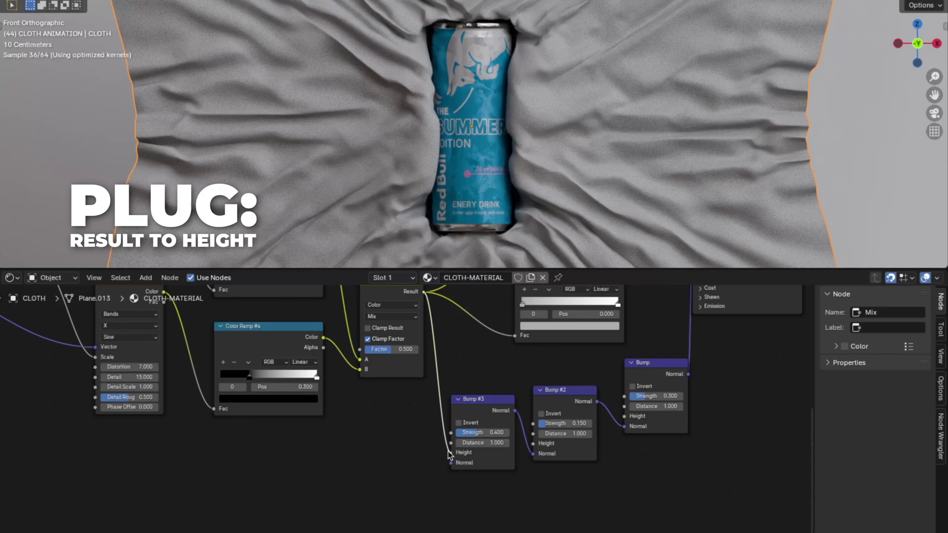
Add a Noise Texture with Scale 500 and Detail 15, and connect its Fac to the first Bump node's Height
{"action": "key", "text": "shift+a"}
{"action": "type", "text": "nois"}
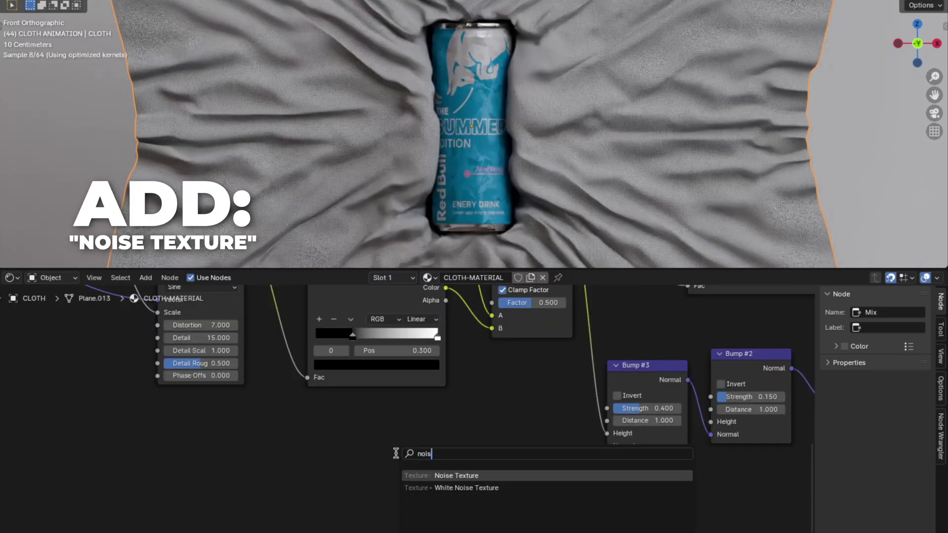
{"action": "type", "text": "e"}
{"action": "left_click", "coordinate": [424, 475]}
{"action": "left_click", "coordinate": [434, 413]}
{"action": "double_click", "coordinate": [451, 419]}
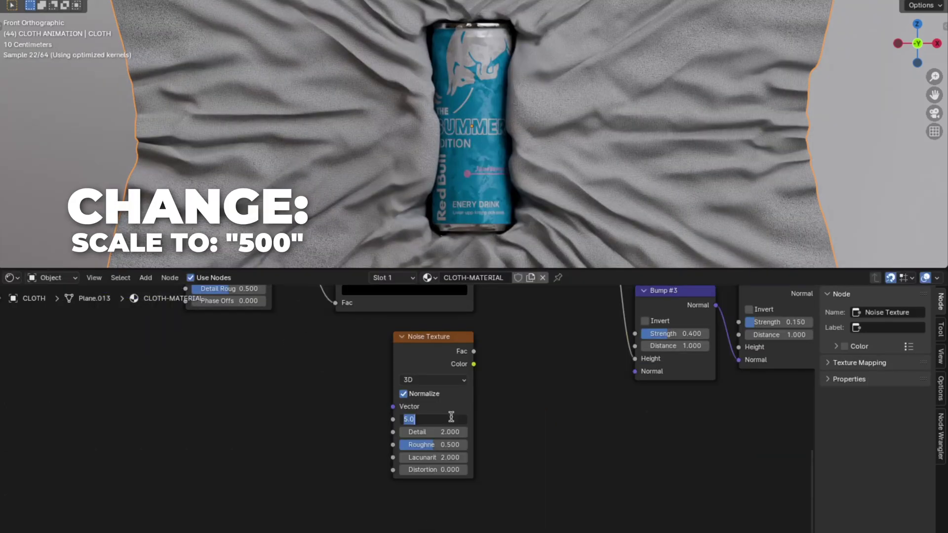
{"action": "type", "text": "500"}
{"action": "key", "text": "Return"}
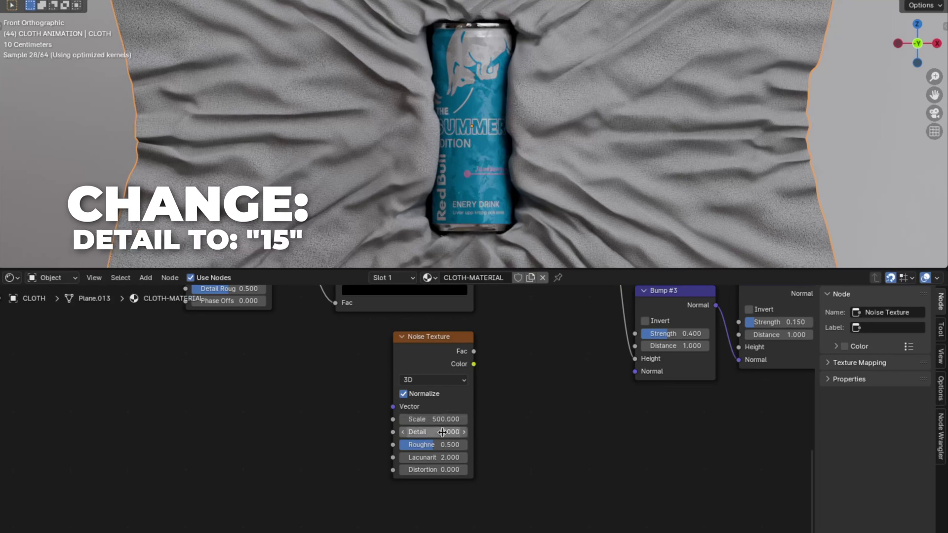
{"action": "double_click", "coordinate": [443, 433]}
{"action": "key", "text": "Return"}
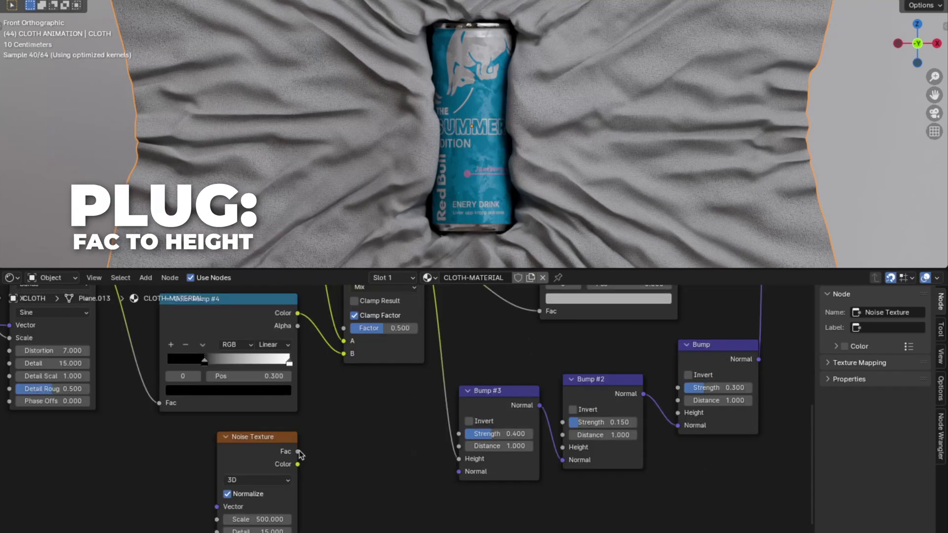
{"action": "left_click_drag", "start_coordinate": [298, 451], "coordinate": [676, 413]}
Duplicate the Noise Texture, set the copy's Scale to 50 and connect its Fac to Bump #2's Height
{"action": "left_click", "coordinate": [384, 356]}
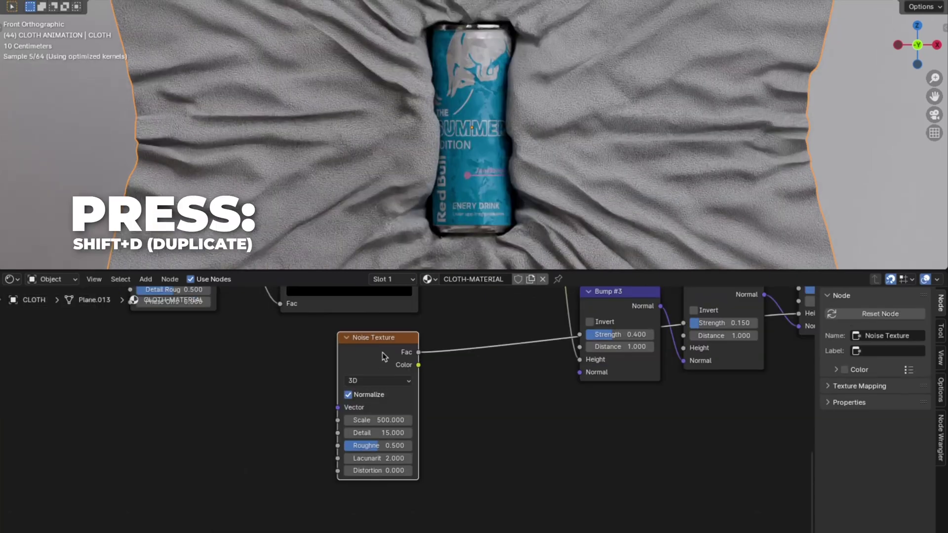
{"action": "key", "text": "shift+d"}
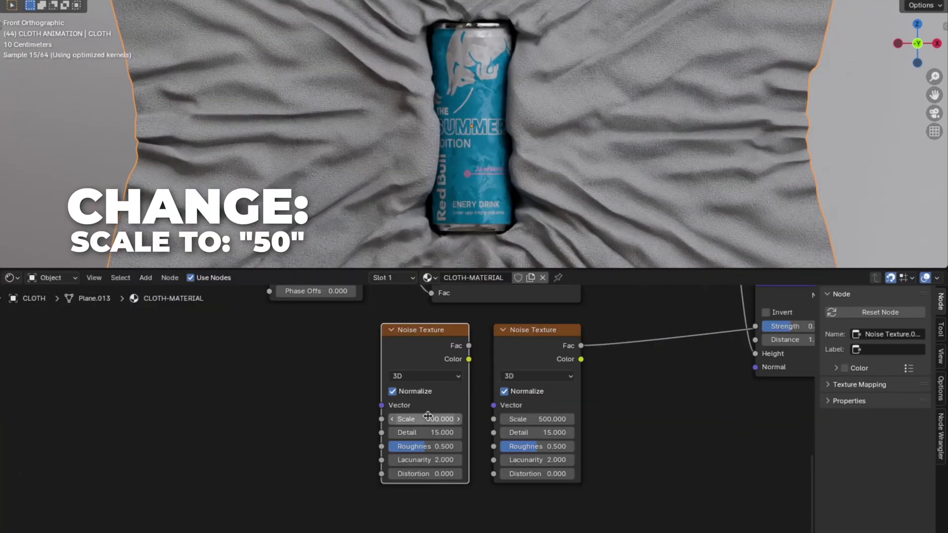
{"action": "double_click", "coordinate": [428, 419]}
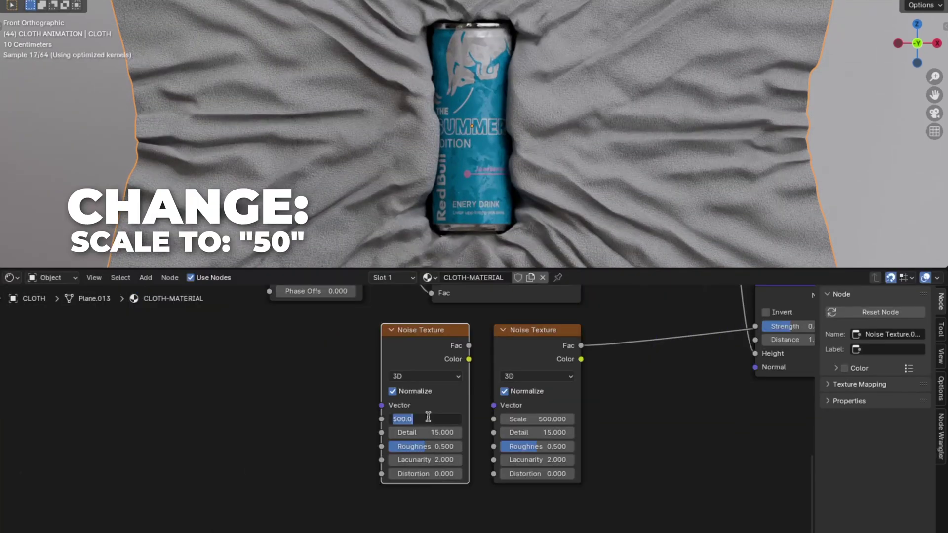
{"action": "type", "text": "50"}
{"action": "key", "text": "Return"}
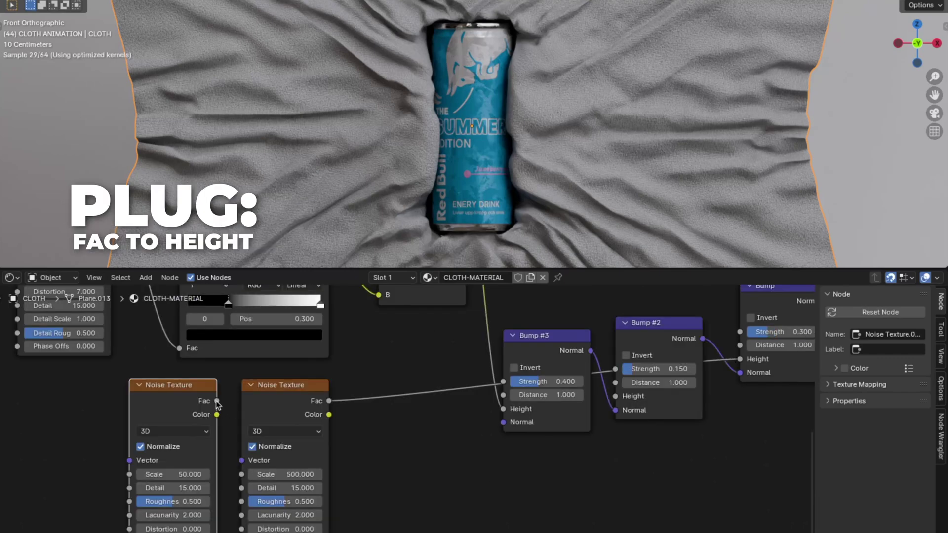
{"action": "left_click_drag", "start_coordinate": [216, 401], "coordinate": [615, 396]}
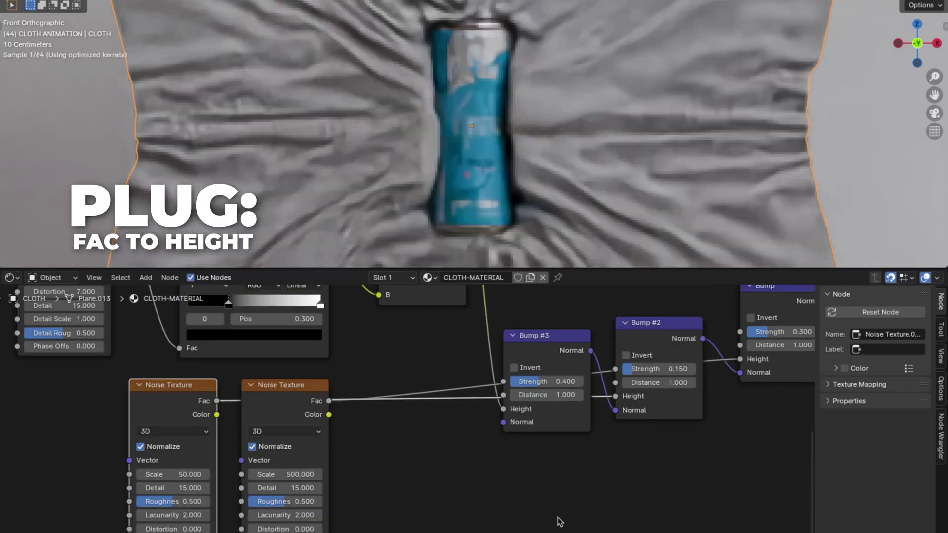
Expand the Principled BSDF's Sheen settings and set both the Sheen Weight and Roughness to 1
{"action": "left_click_drag", "start_coordinate": [191, 282], "coordinate": [627, 489]}
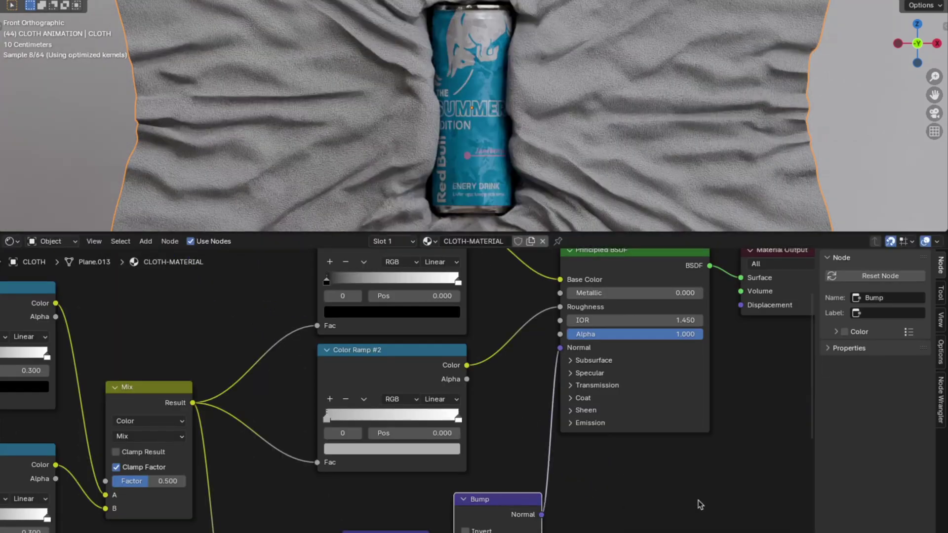
{"action": "left_click", "coordinate": [588, 411]}
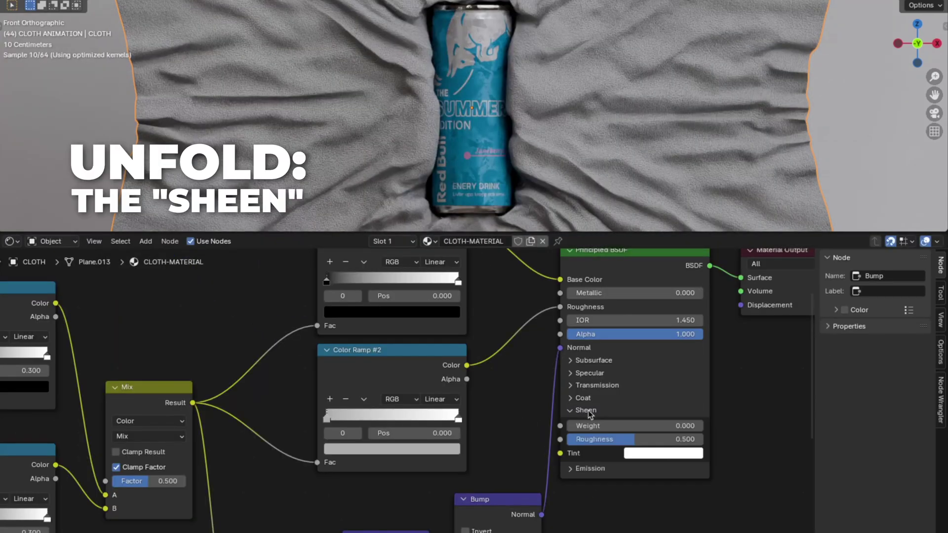
{"action": "left_click", "coordinate": [590, 426]}
{"action": "type", "text": "1"}
{"action": "key", "text": "Return"}
{"action": "left_click", "coordinate": [593, 440]}
{"action": "type", "text": "1"}
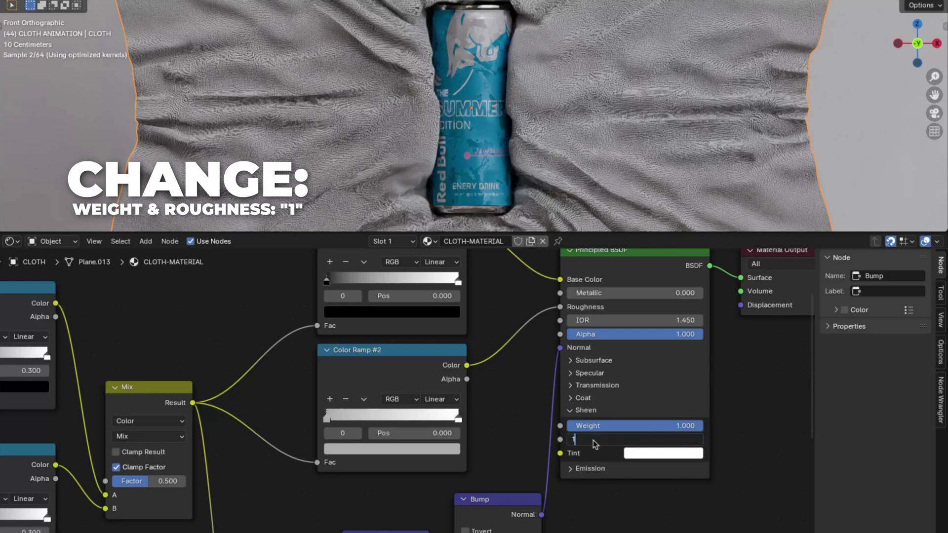
{"action": "key", "text": "Return"}
Set the Principled BSDF's Sheen Tint color to hex C791C1
{"action": "left_click", "coordinate": [656, 457]}
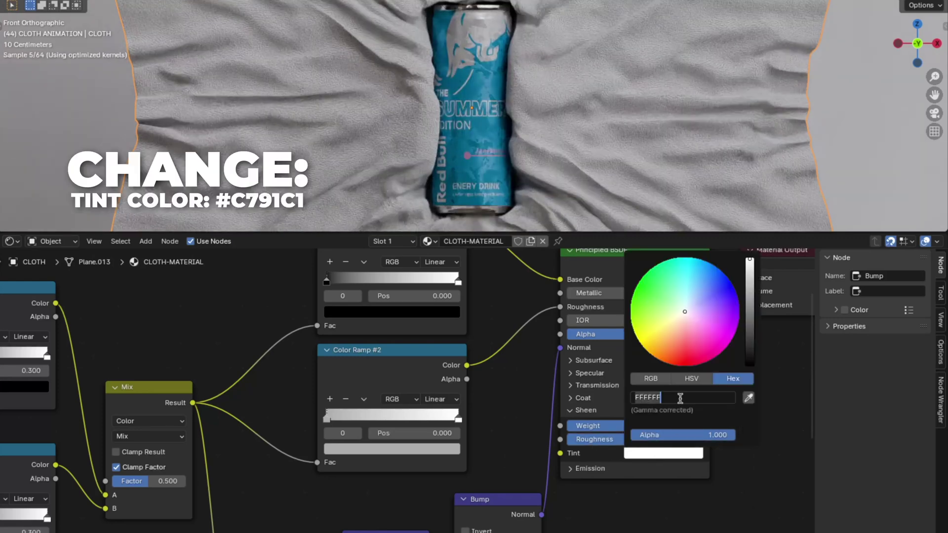
{"action": "key", "text": "BackSpace"}
{"action": "type", "text": "C791C1"}
{"action": "key", "text": "Return"}
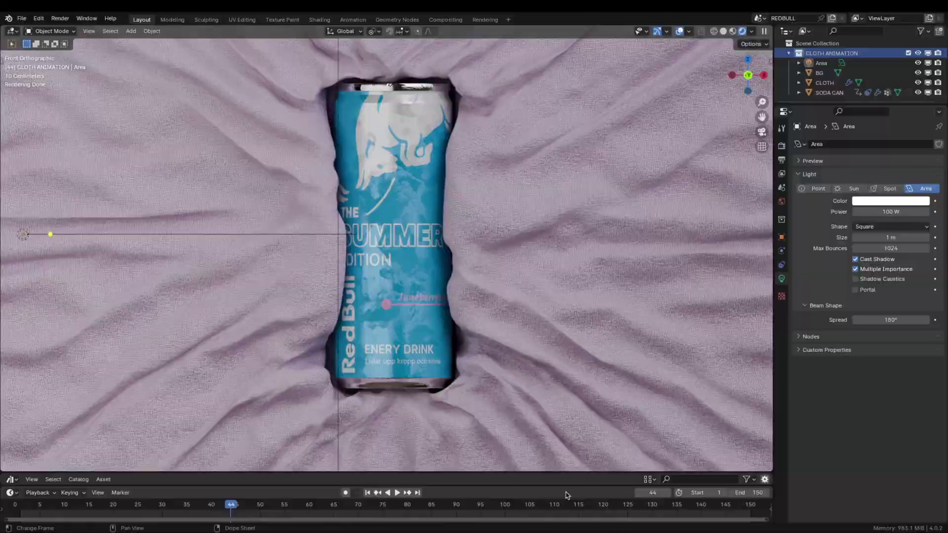
Add a camera to the scene and set its Focal Length to 150 mm
{"action": "key", "text": "shift+a"}
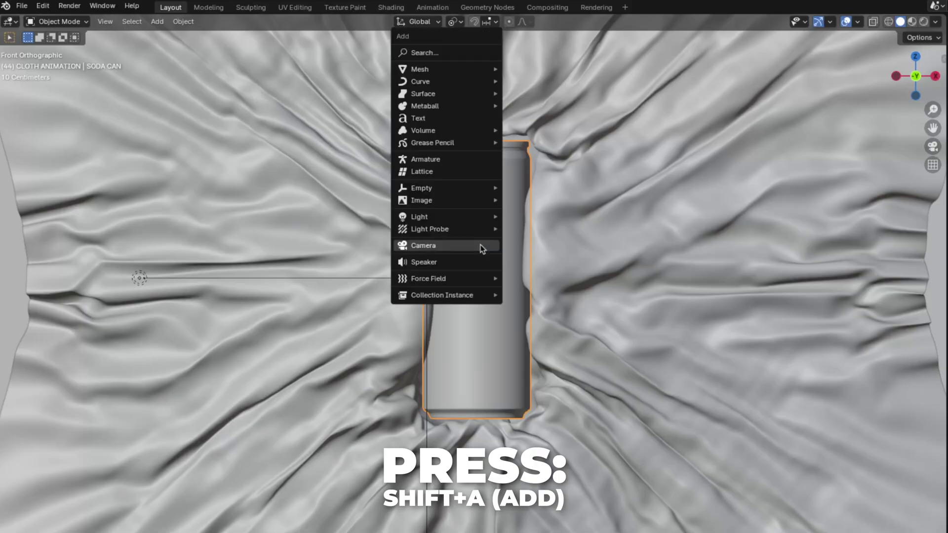
{"action": "left_click", "coordinate": [456, 246]}
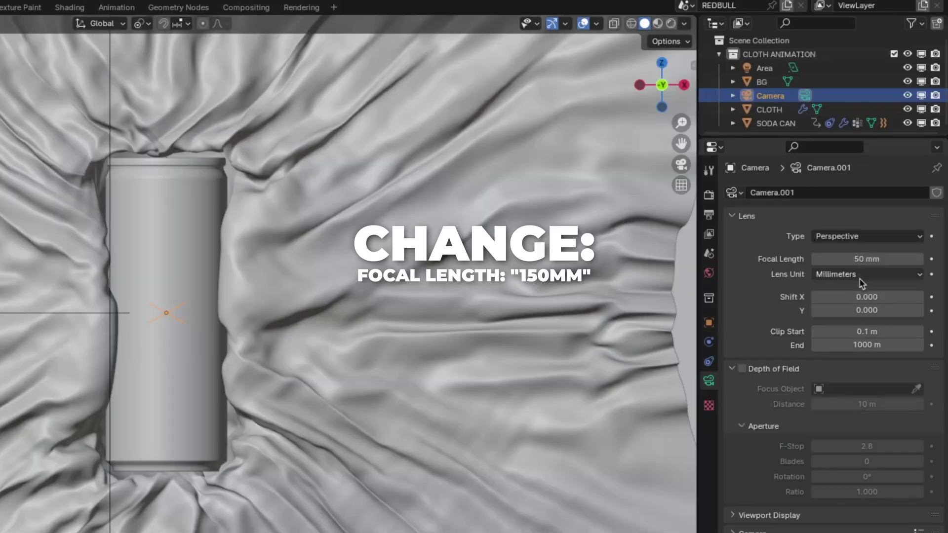
{"action": "left_click", "coordinate": [862, 262]}
{"action": "type", "text": "150"}
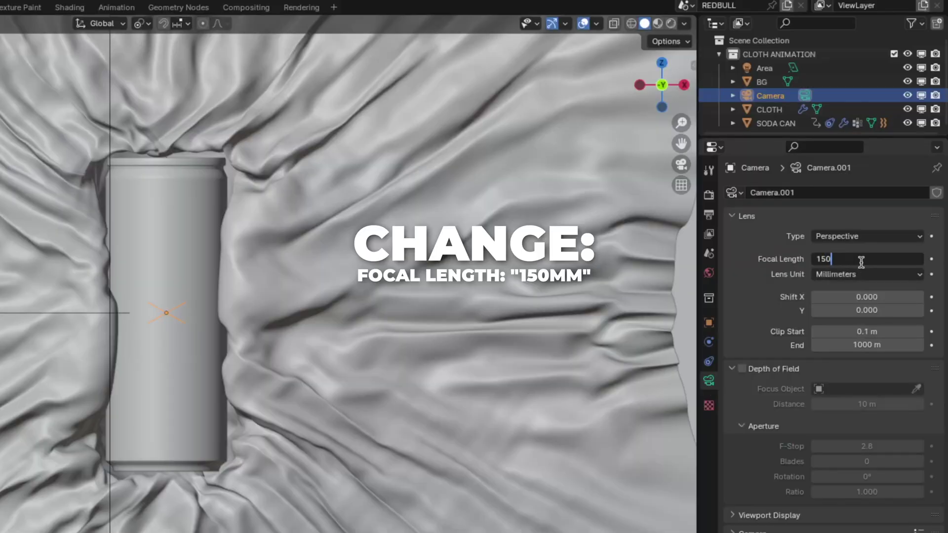
{"action": "key", "text": "Return"}
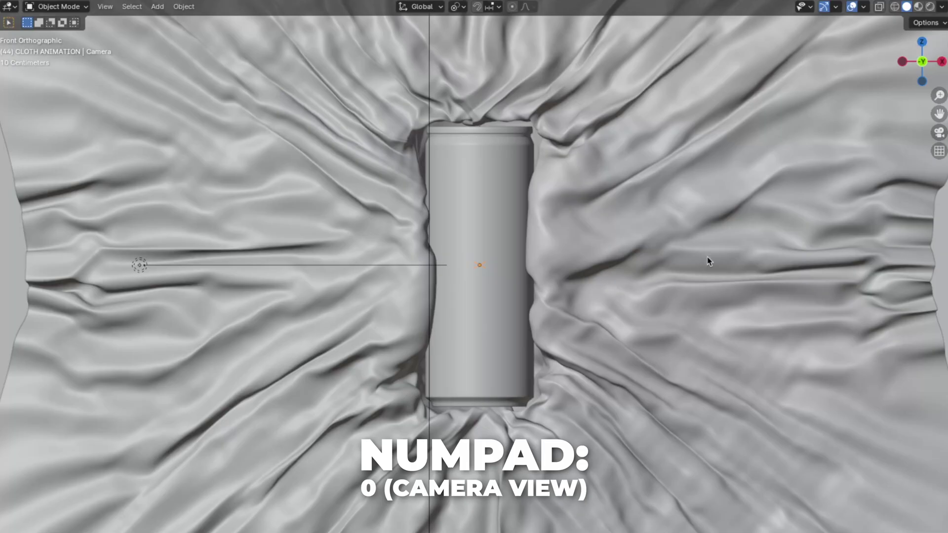
Look through the camera and set its Passepartout opacity to 1 in the Viewport Display settings
{"action": "key", "text": "KP_0"}
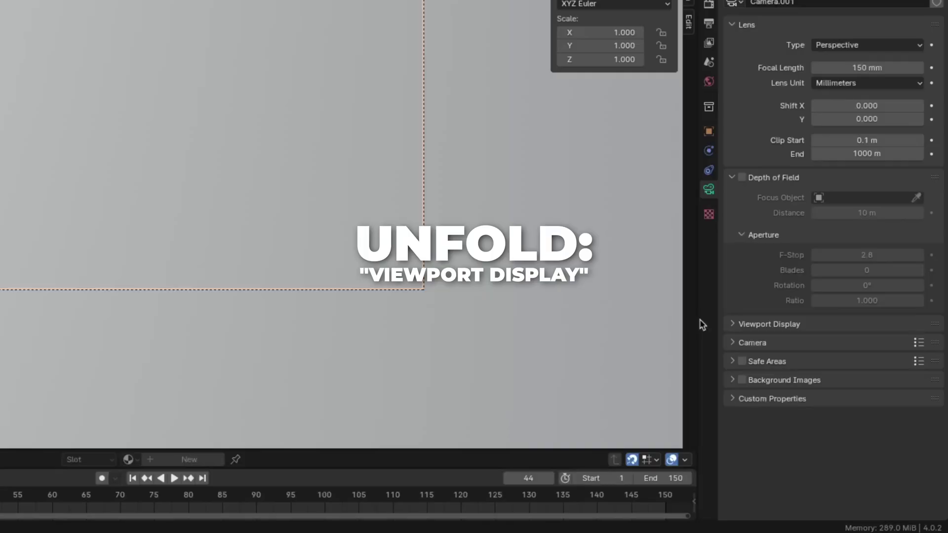
{"action": "left_click", "coordinate": [751, 325]}
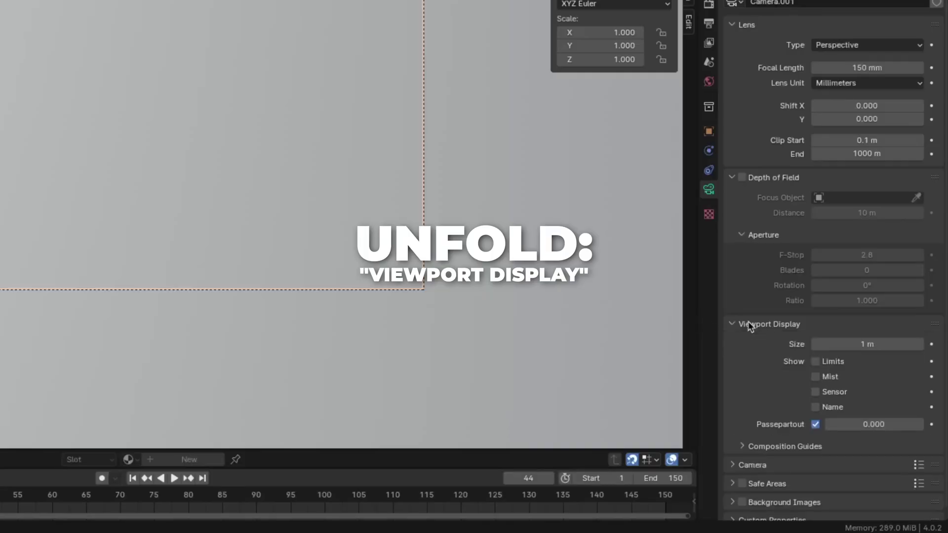
{"action": "left_click", "coordinate": [868, 424]}
{"action": "type", "text": "1"}
{"action": "key", "text": "Return"}
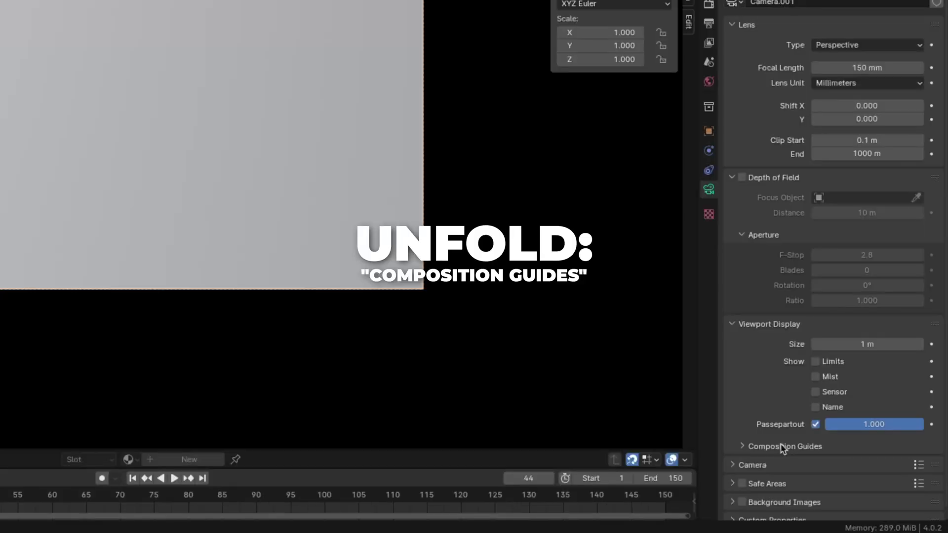
Enable the Thirds and Center composition guides for the camera
{"action": "left_click", "coordinate": [782, 447]}
{"action": "scroll", "coordinate": [783, 448], "scroll_direction": "down", "scroll_amount": 5}
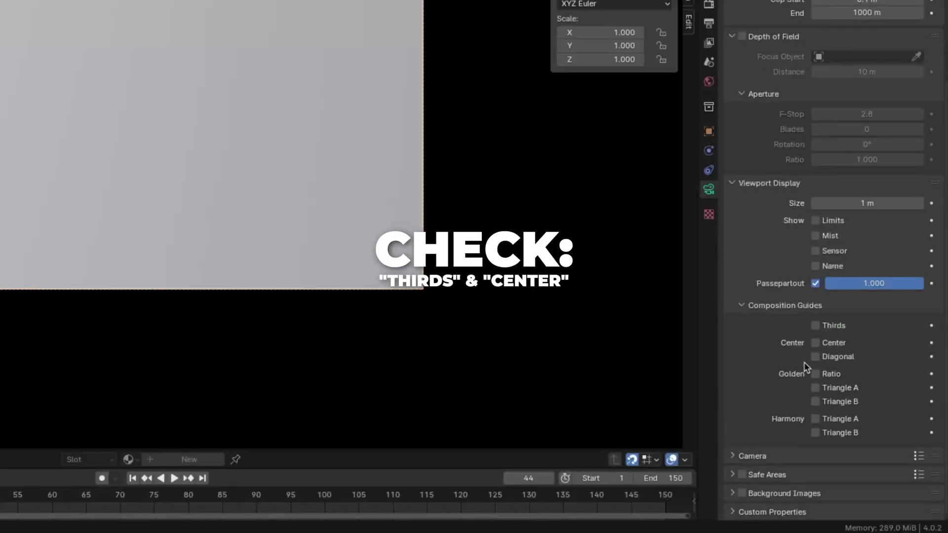
{"action": "left_click", "coordinate": [815, 326]}
{"action": "left_click", "coordinate": [815, 343]}
Add a Plain Axes empty and set its Y location to -1.31 m
{"action": "key", "text": "shift+a"}
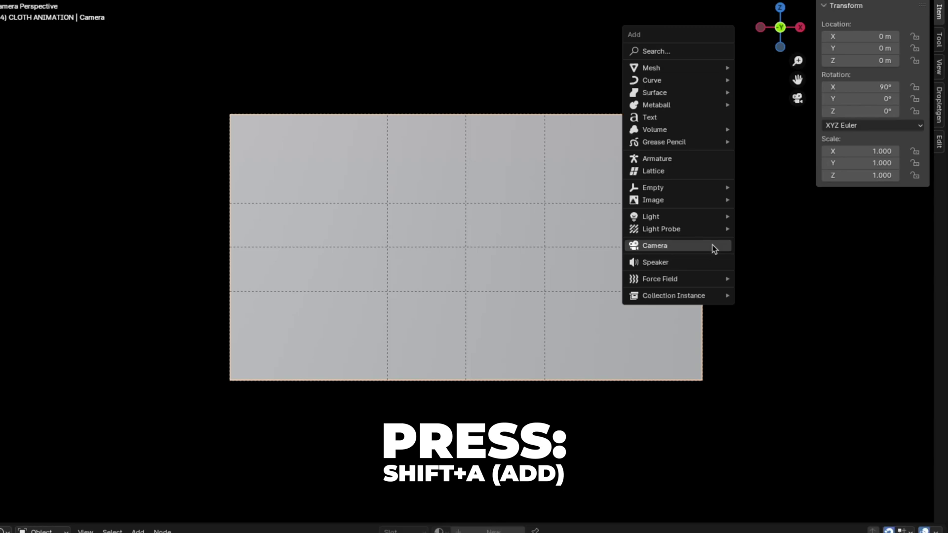
{"action": "mouse_move", "coordinate": [718, 188]}
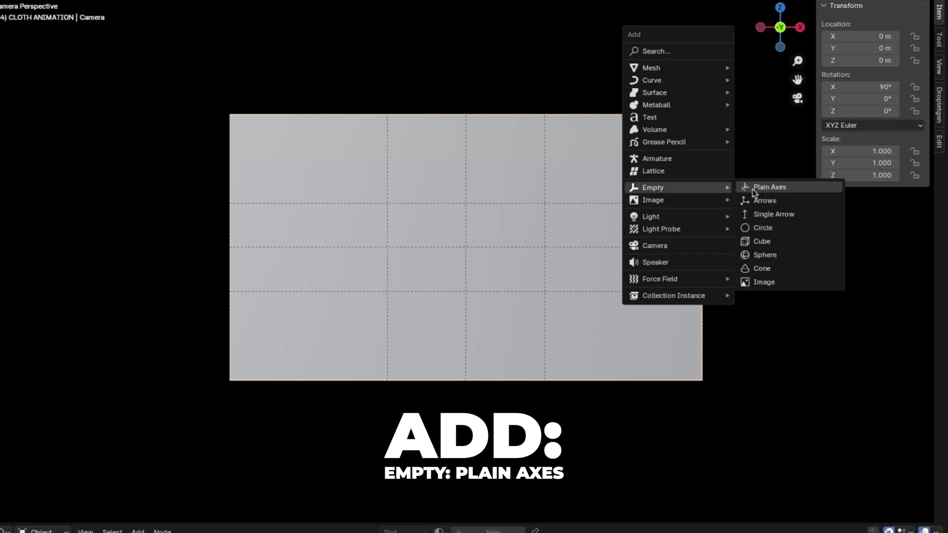
{"action": "left_click", "coordinate": [765, 190]}
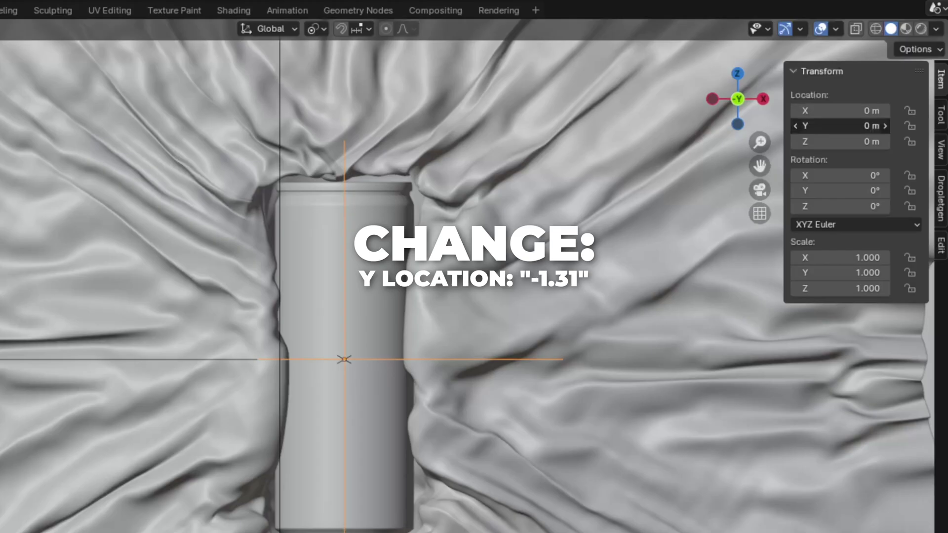
{"action": "left_click", "coordinate": [845, 128]}
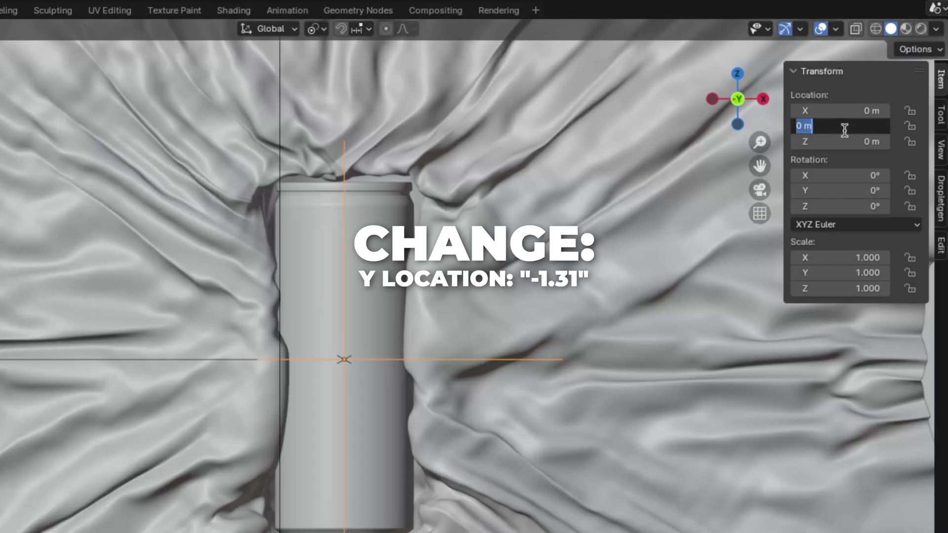
{"action": "type", "text": "-1.31"}
{"action": "key", "text": "Return"}
Rename the empty as CAMERA-FOCUS
{"action": "key", "text": "F2"}
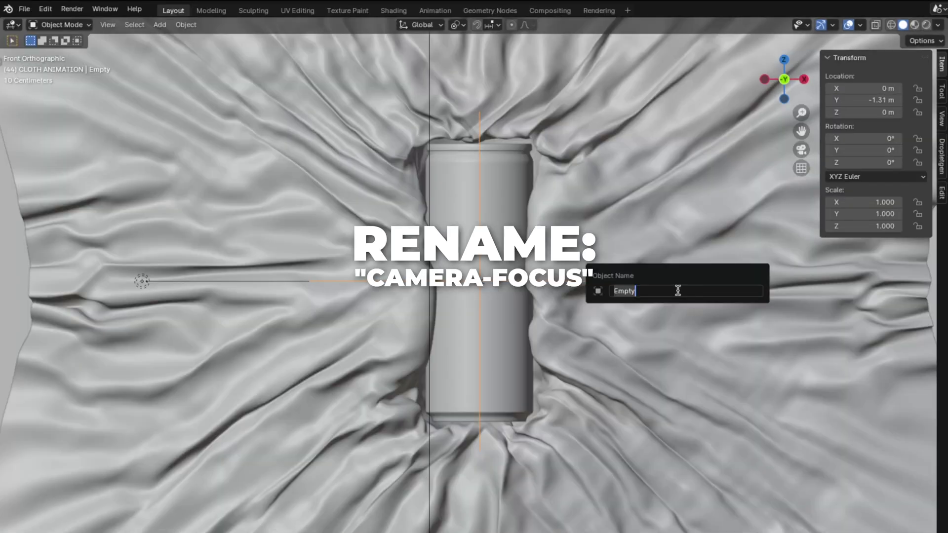
{"action": "type", "text": "CAMER"}
{"action": "key", "text": "Return"}
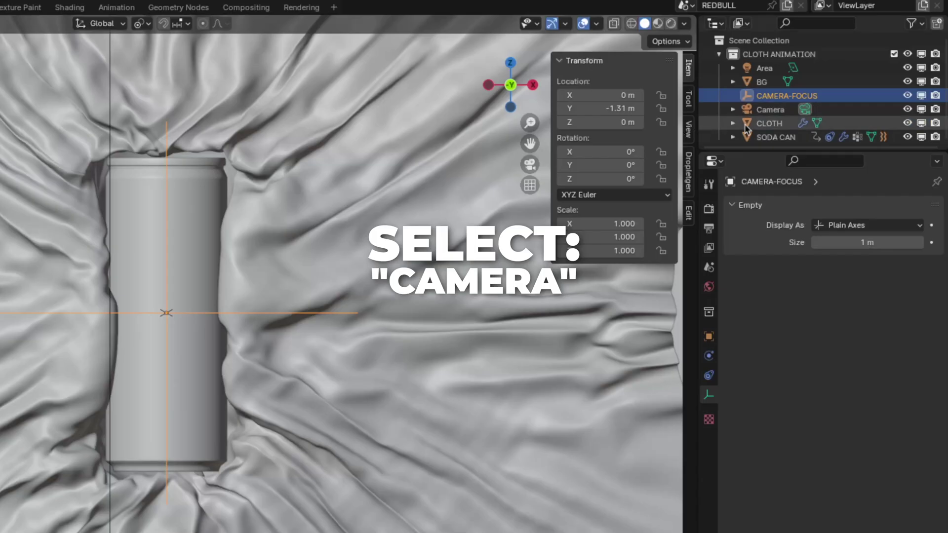
Set the camera's Y location to -18 m and its Y rotation to -6.38°
{"action": "left_click", "coordinate": [767, 108]}
{"action": "left_click", "coordinate": [843, 100]}
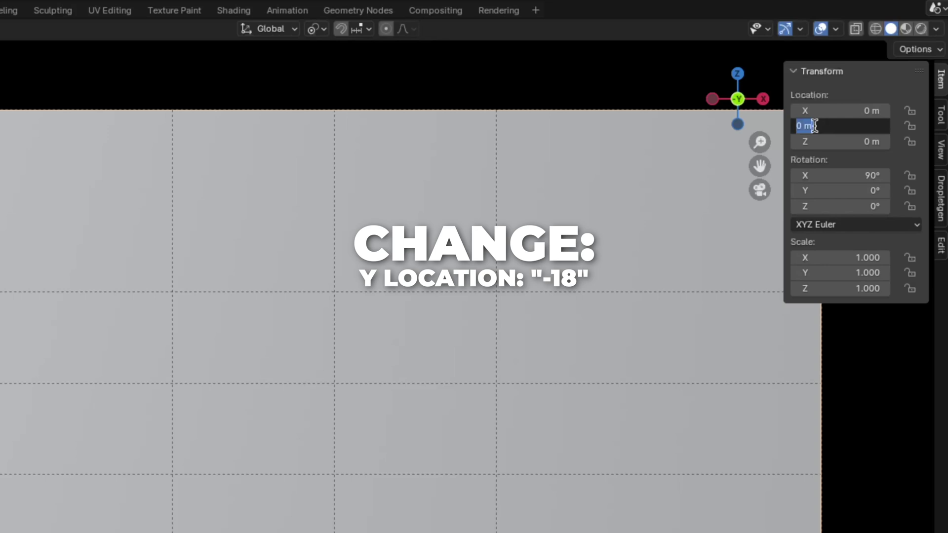
{"action": "type", "text": "-18"}
{"action": "key", "text": "Return"}
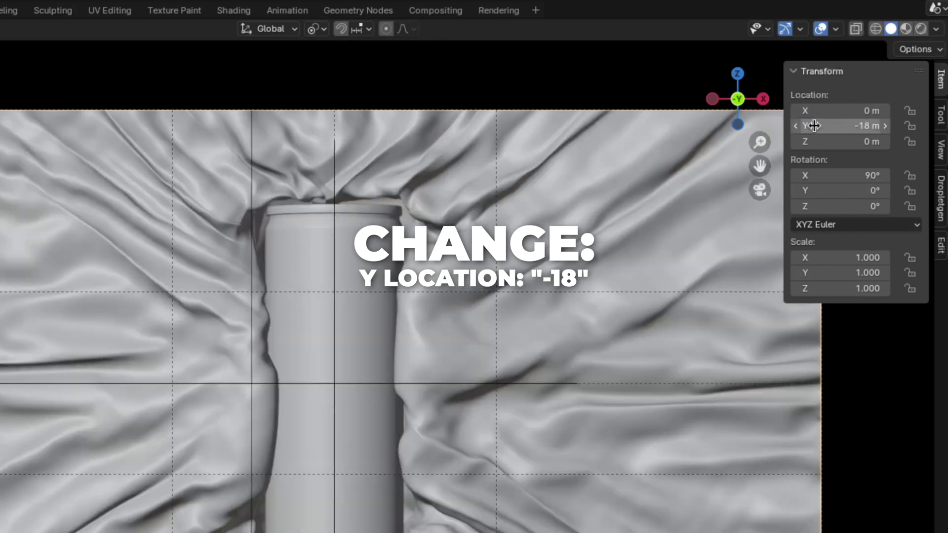
{"action": "double_click", "coordinate": [839, 191]}
{"action": "key", "text": "BackSpace"}
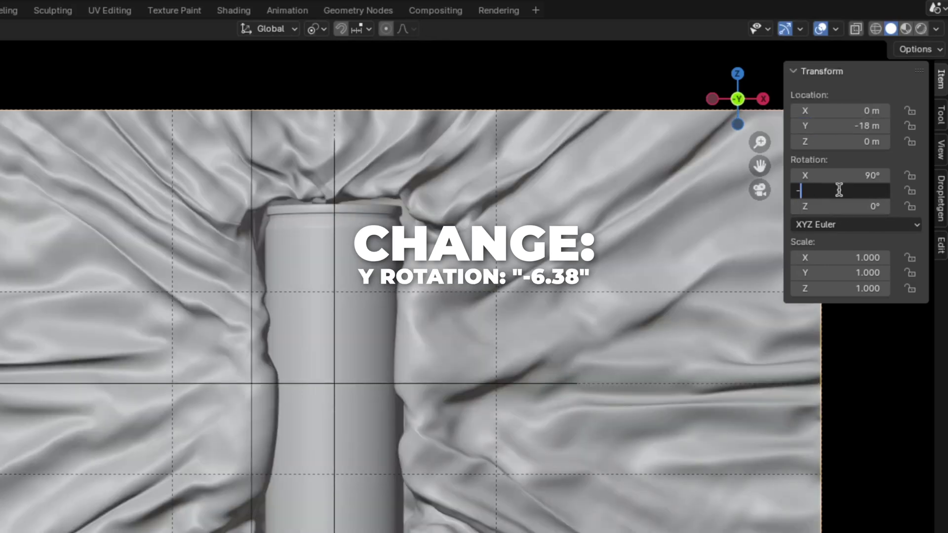
{"action": "key", "text": "Return"}
{"action": "key", "text": "space"}
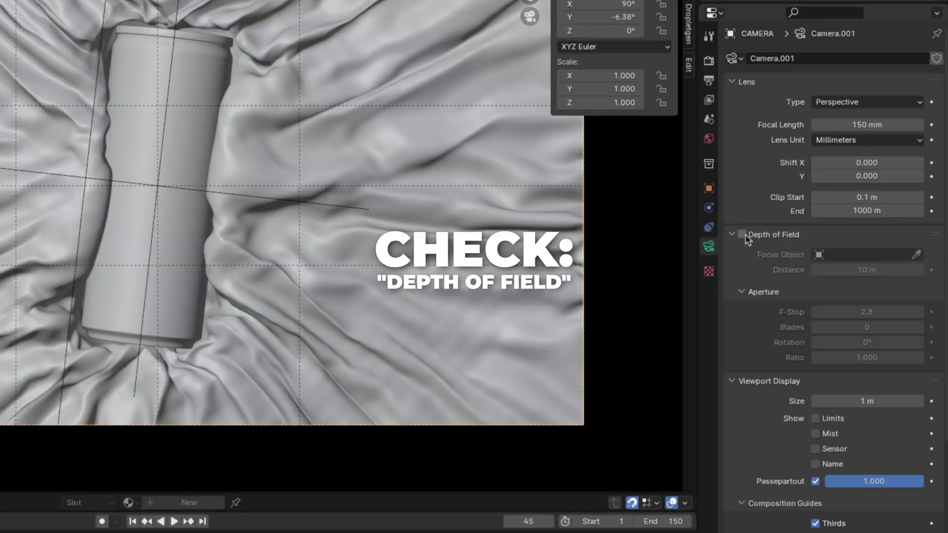
Enable the camera's Depth of Field and choose CAMERA-FOCUS as its Focus Object
{"action": "left_click", "coordinate": [744, 235]}
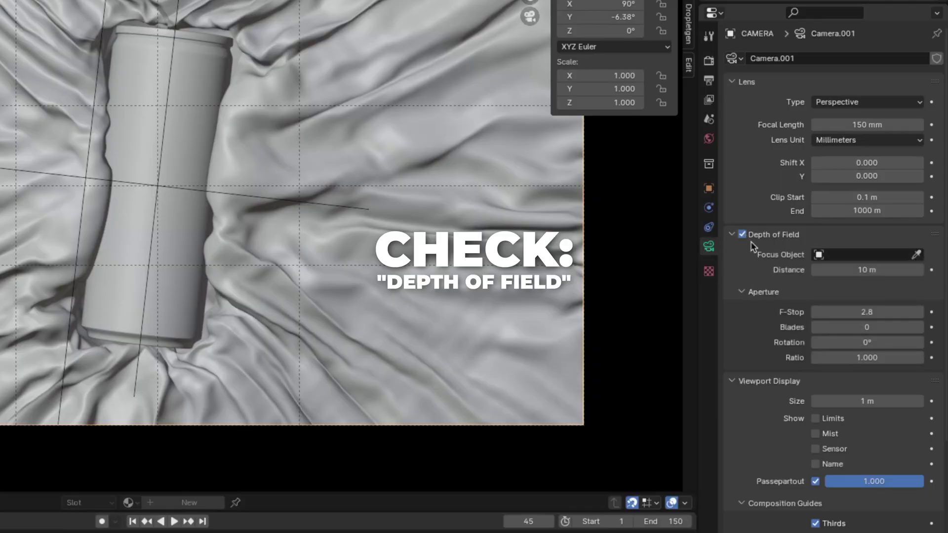
{"action": "left_click", "coordinate": [917, 254]}
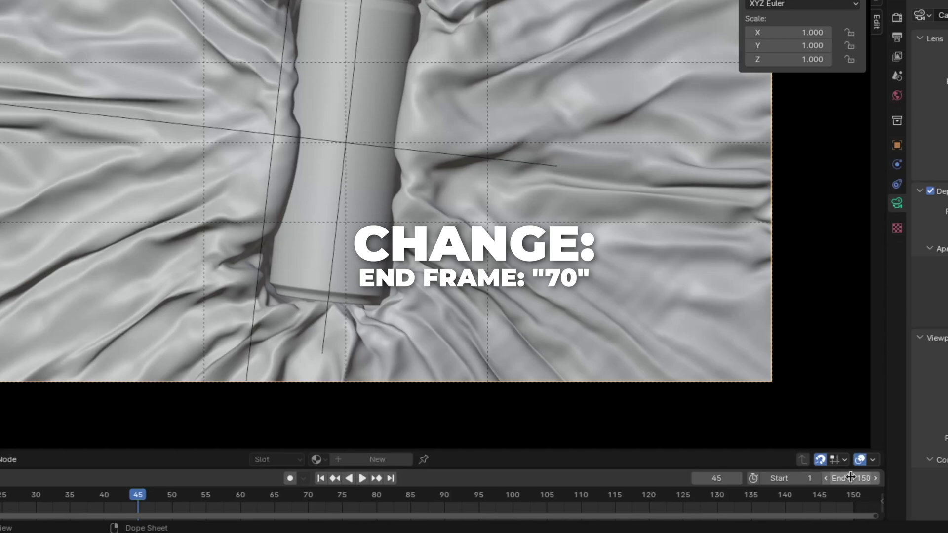
Set the animation's end frame to 70 and play the animation back
{"action": "double_click", "coordinate": [850, 477]}
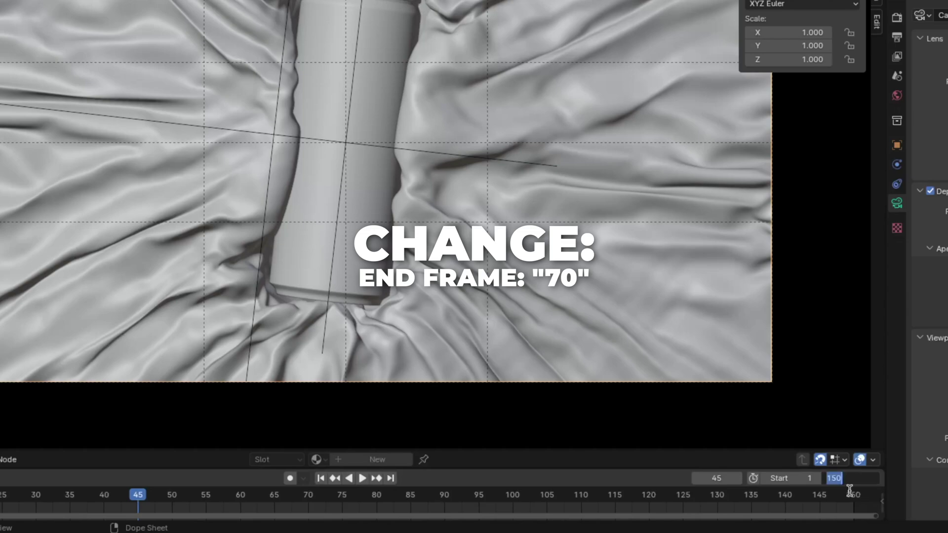
{"action": "type", "text": "70"}
{"action": "key", "text": "Return"}
{"action": "key", "text": "space"}
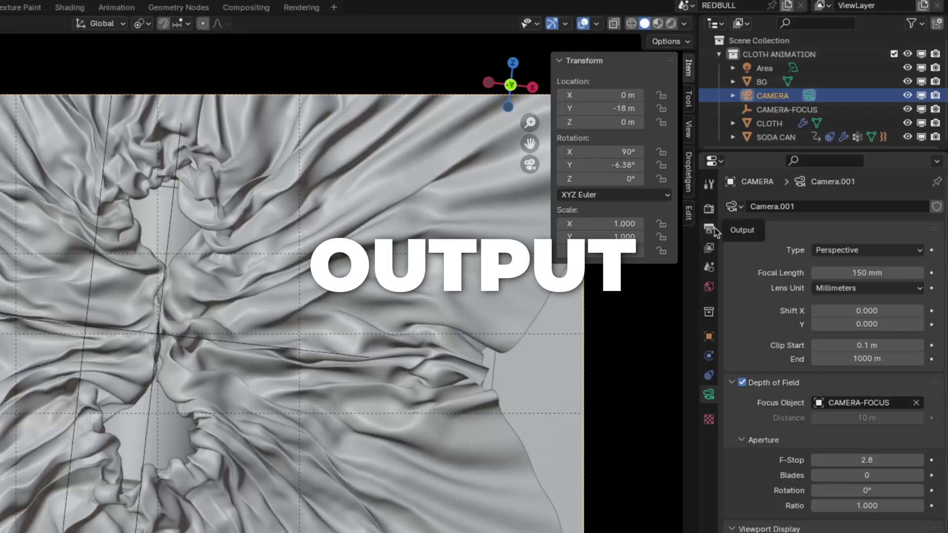
Set the output resolution to 3840 × 2160 px with Render Region enabled and the frame rate to 30 fps
{"action": "left_click", "coordinate": [710, 228]}
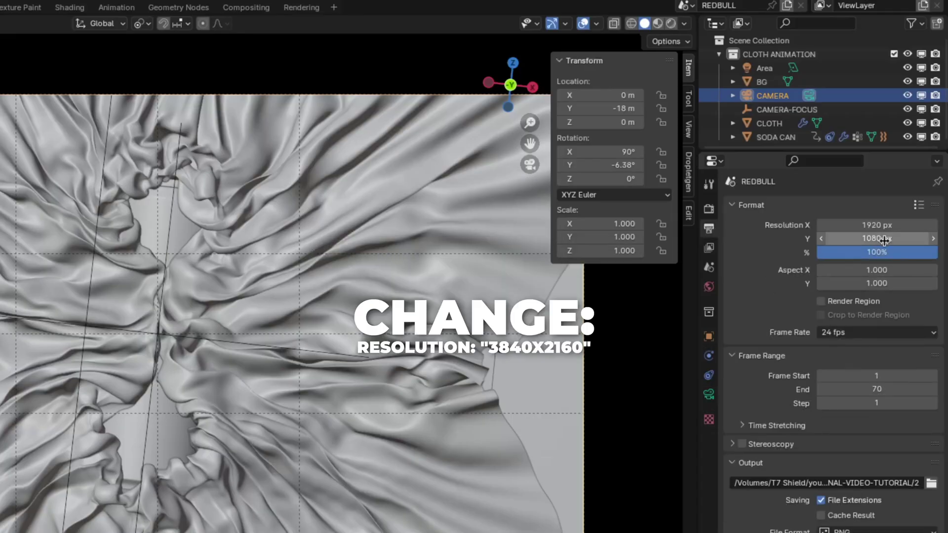
{"action": "left_click", "coordinate": [881, 225]}
{"action": "type", "text": "3840"}
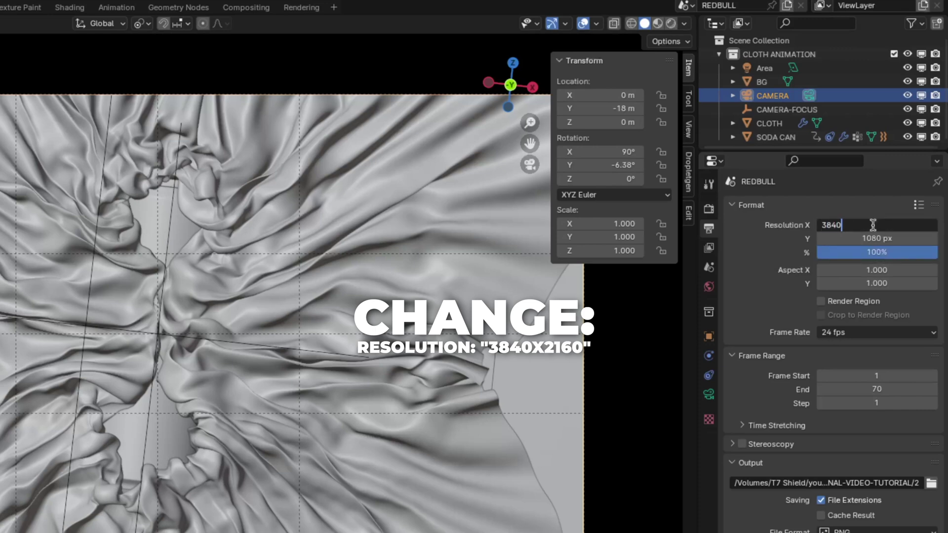
{"action": "key", "text": "Return"}
{"action": "left_click", "coordinate": [873, 238]}
{"action": "type", "text": "21"}
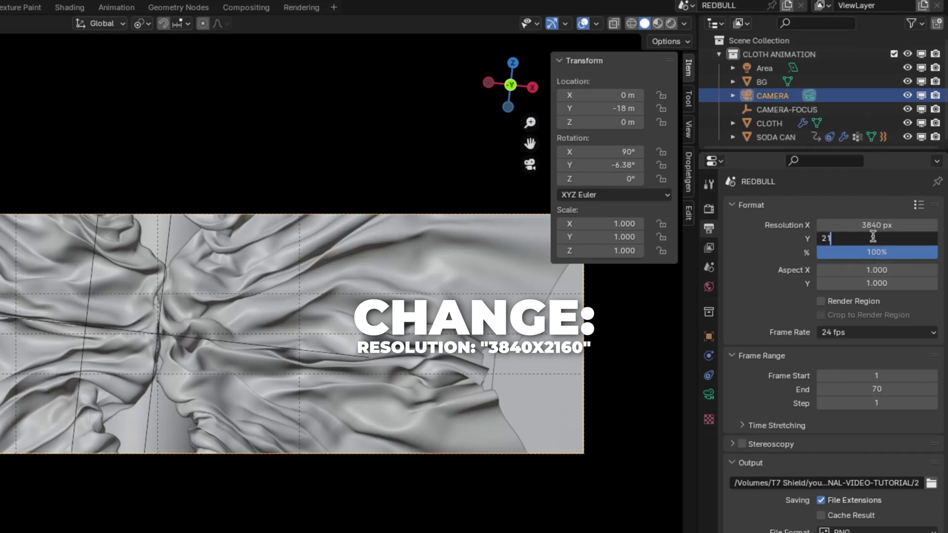
{"action": "type", "text": "60"}
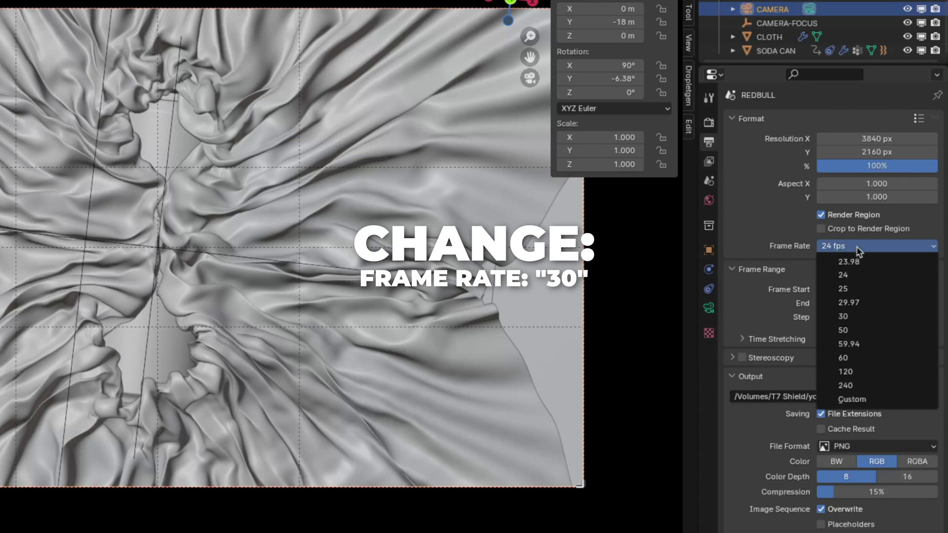
{"action": "left_click", "coordinate": [845, 316]}
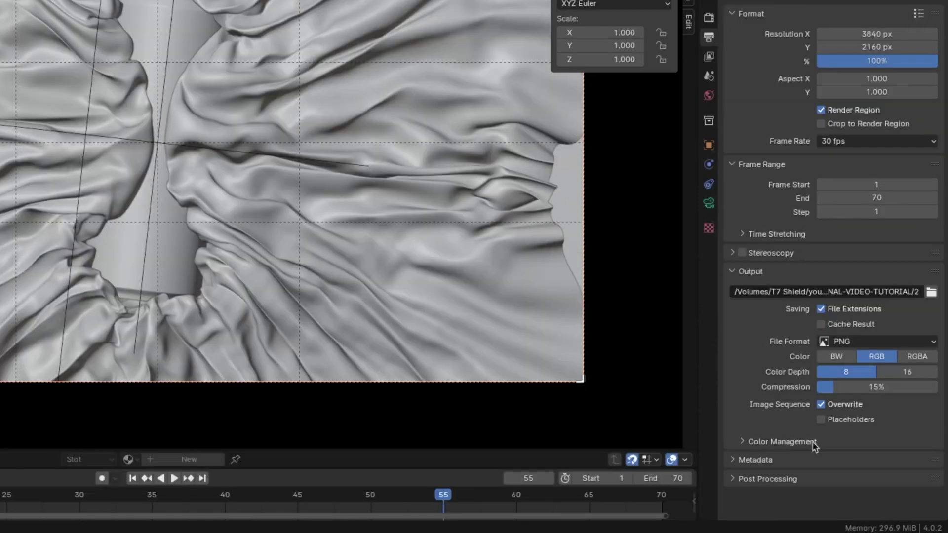
Set the output file format to FFmpeg Video with an MPEG-4 container and High Quality output quality
{"action": "left_click", "coordinate": [860, 447]}
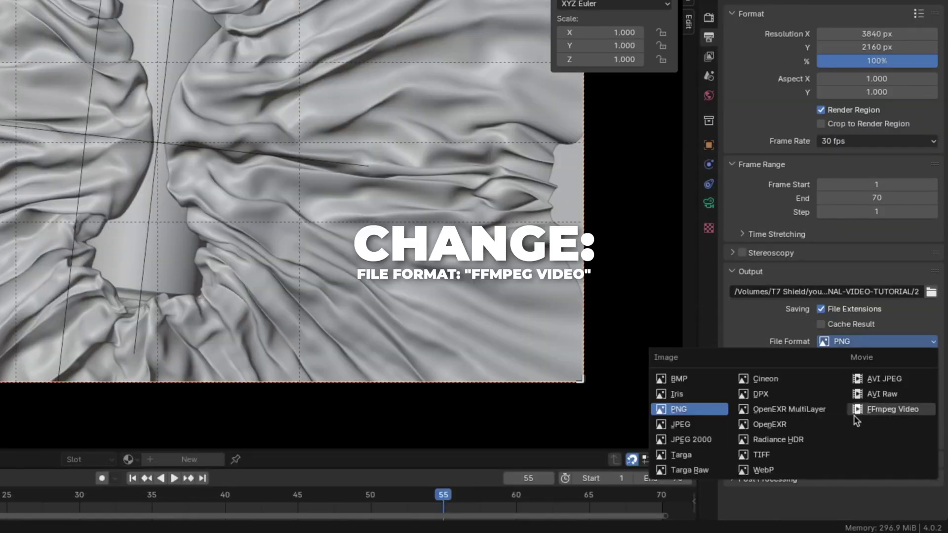
{"action": "left_click", "coordinate": [873, 414]}
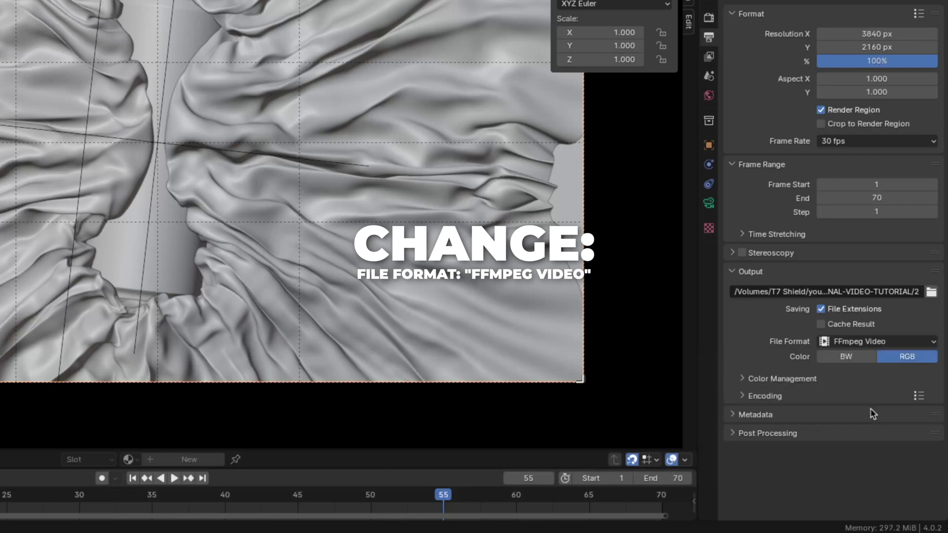
{"action": "left_click", "coordinate": [760, 396]}
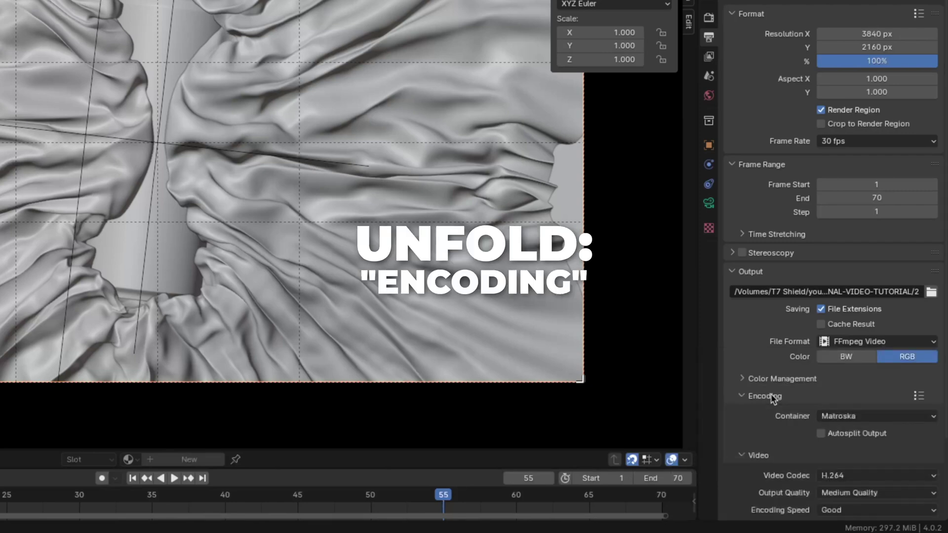
{"action": "scroll", "coordinate": [851, 303], "scroll_direction": "down", "scroll_amount": 5}
{"action": "left_click", "coordinate": [847, 301]}
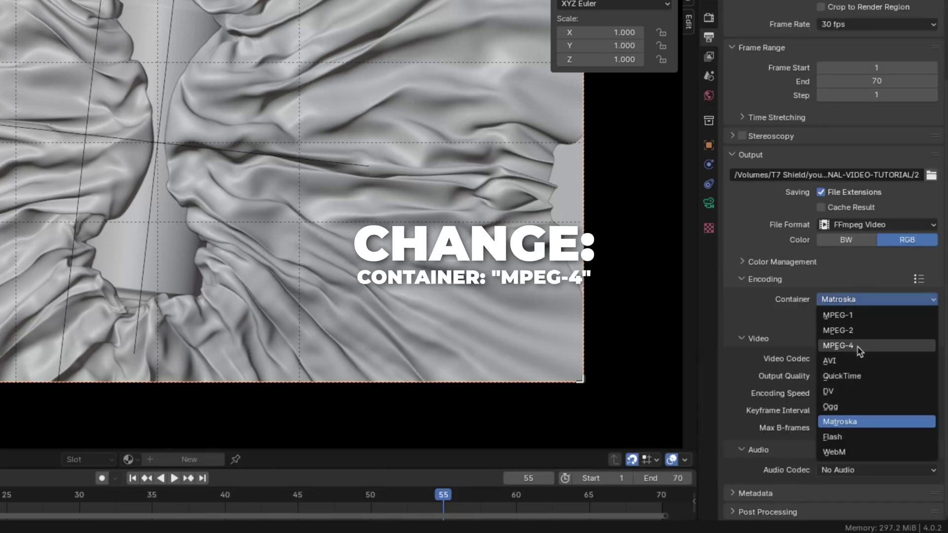
{"action": "left_click", "coordinate": [848, 348]}
{"action": "left_click", "coordinate": [841, 401]}
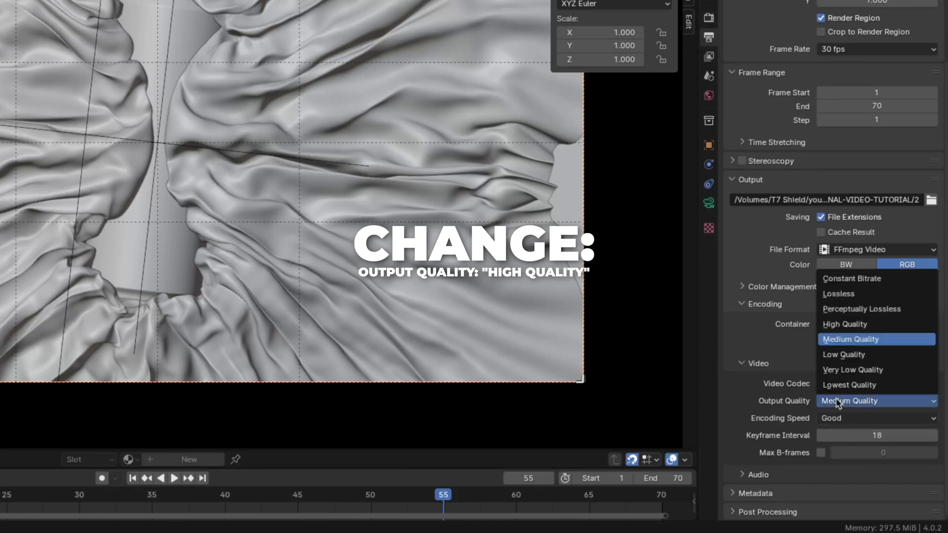
{"action": "left_click", "coordinate": [845, 324]}
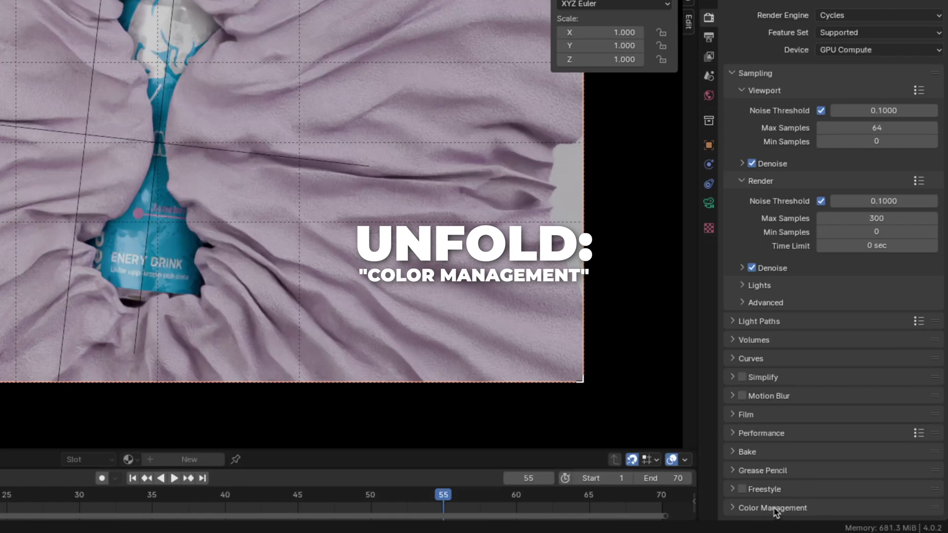
Expand the Color Management render settings and open the Look choices
{"action": "left_click", "coordinate": [773, 509]}
{"action": "scroll", "coordinate": [775, 509], "scroll_direction": "down", "scroll_amount": 5}
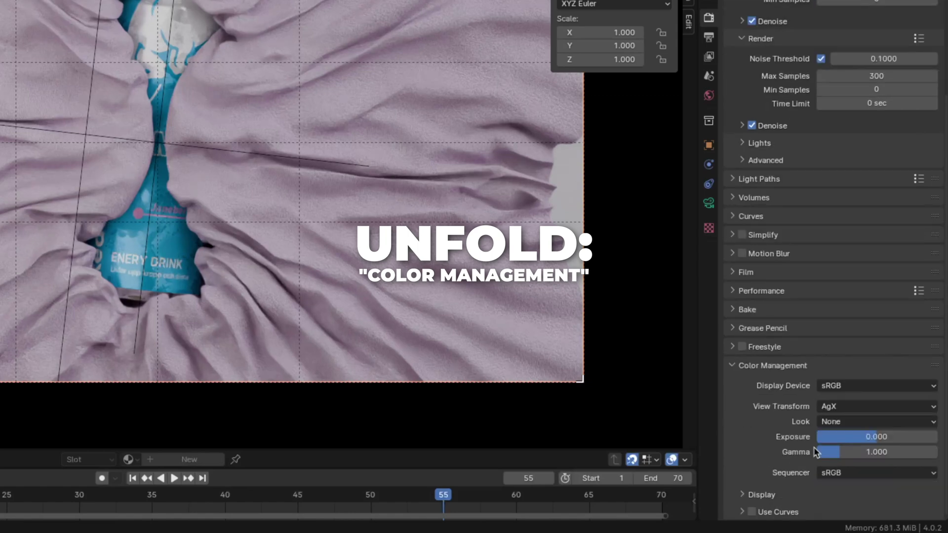
{"action": "left_click", "coordinate": [843, 420]}
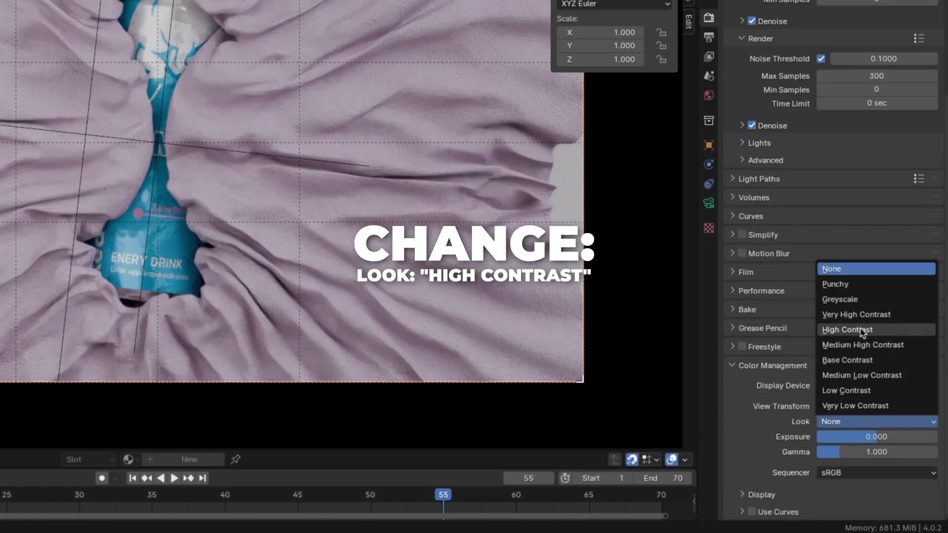